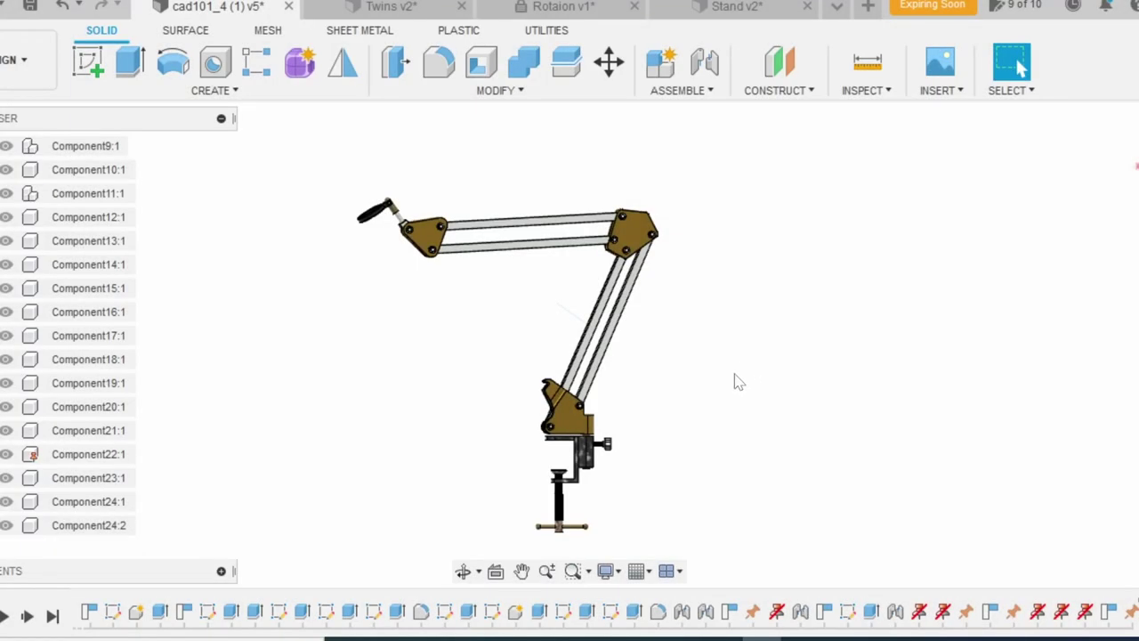
# Orbit the boom arm slightly, then slide the clamp screw, bottom handle and upper knob along the clamp
pyautogui.click(463, 571)
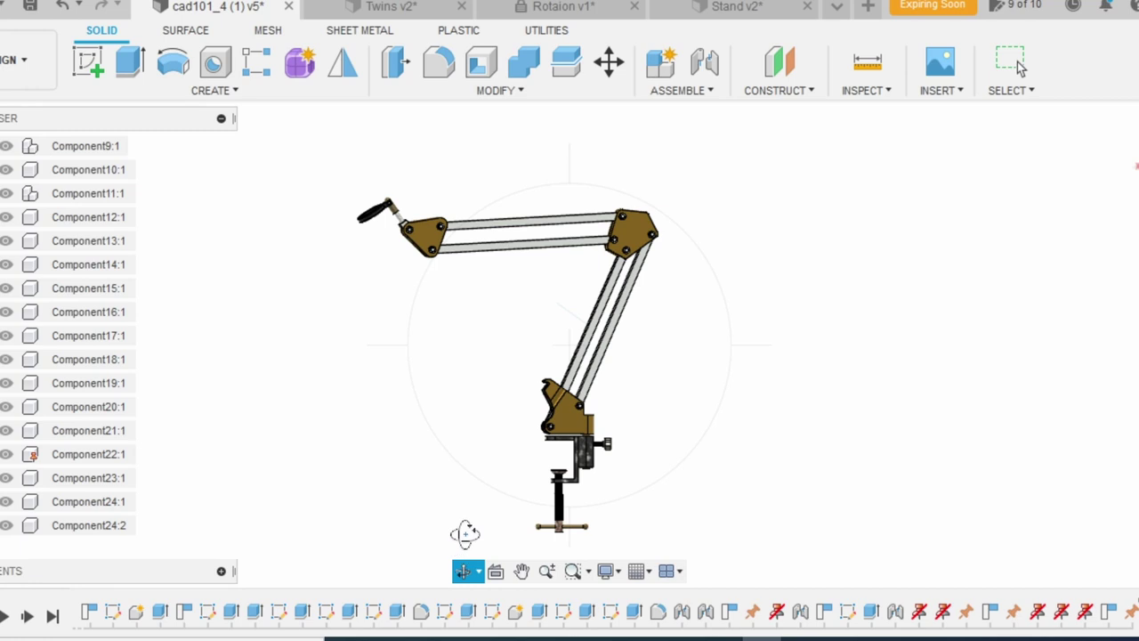
pyautogui.moveTo(465, 531)
pyautogui.mouseDown()
pyautogui.moveTo(448, 487)
pyautogui.moveTo(615, 458)
pyautogui.moveTo(803, 501)
pyautogui.moveTo(437, 524)
pyautogui.mouseUp()
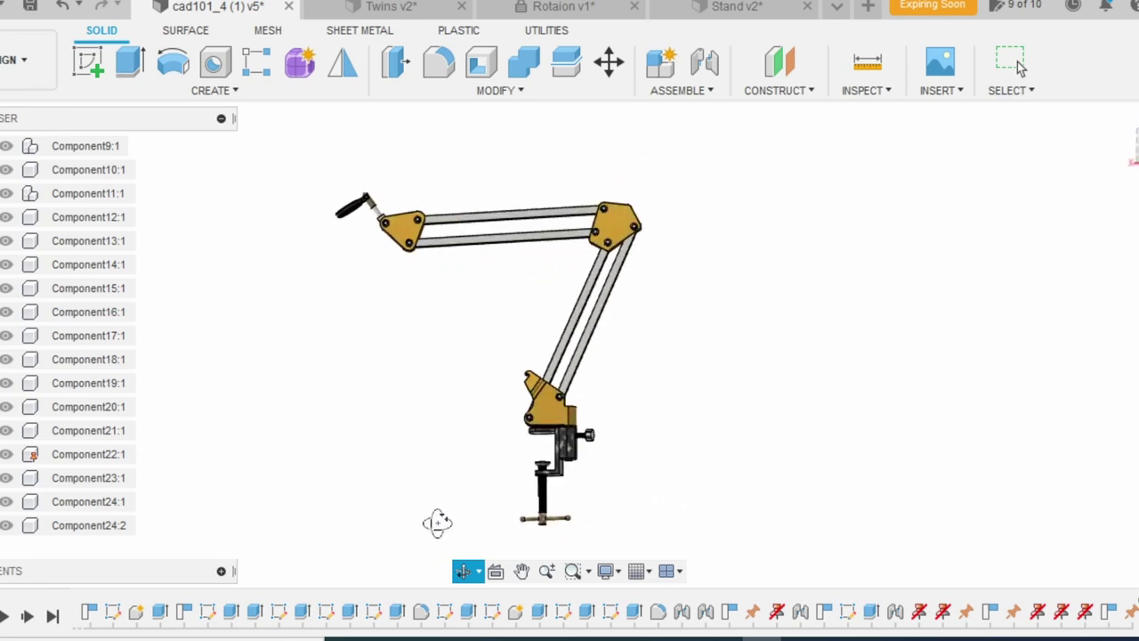
pyautogui.press('Escape')
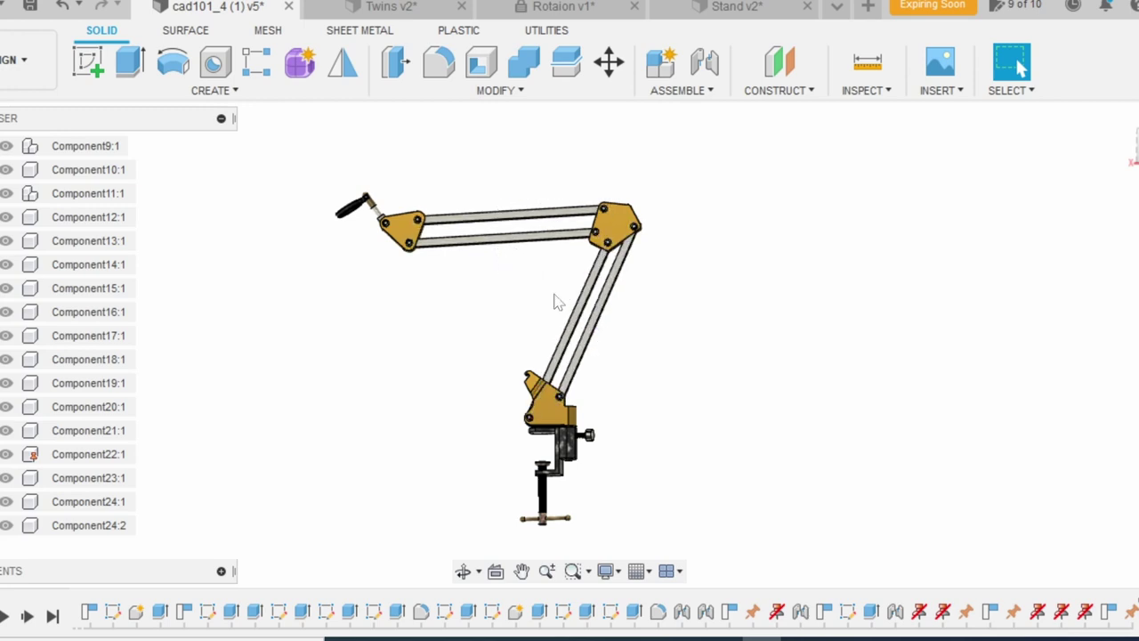
pyautogui.scroll(-2, 285, 281)
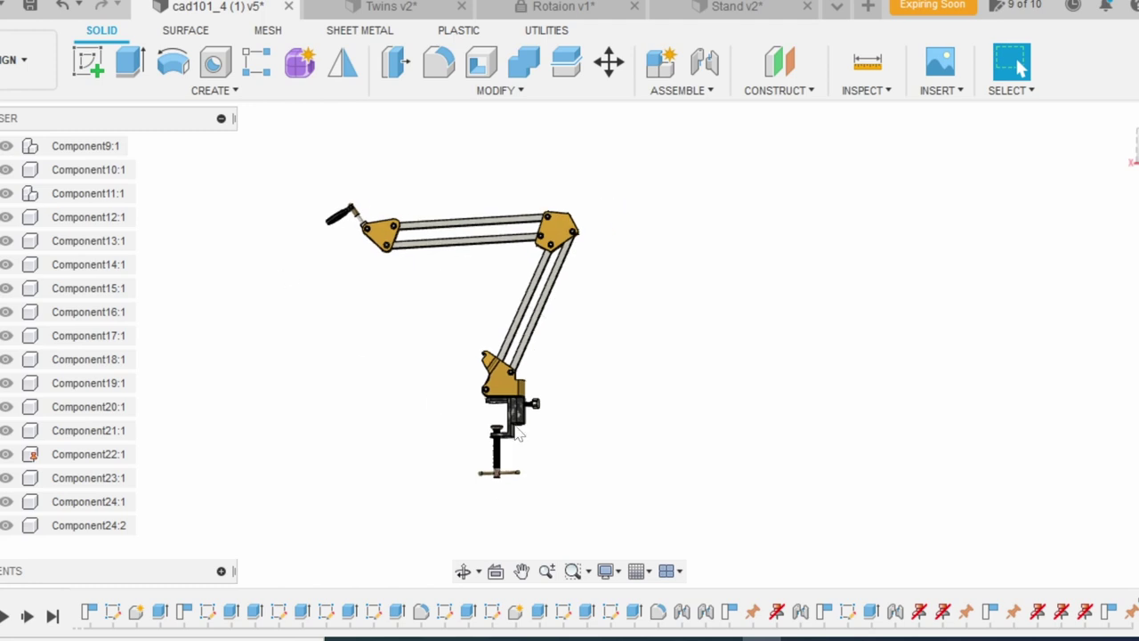
pyautogui.scroll(2, 436, 464)
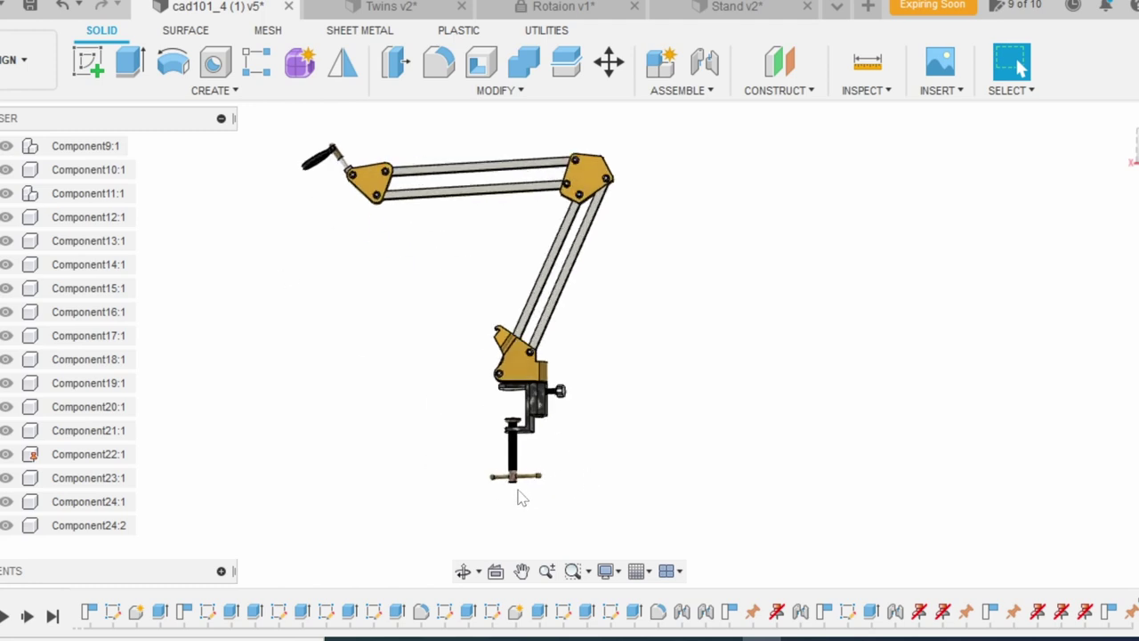
pyautogui.moveTo(513, 472); pyautogui.dragTo(521, 474)
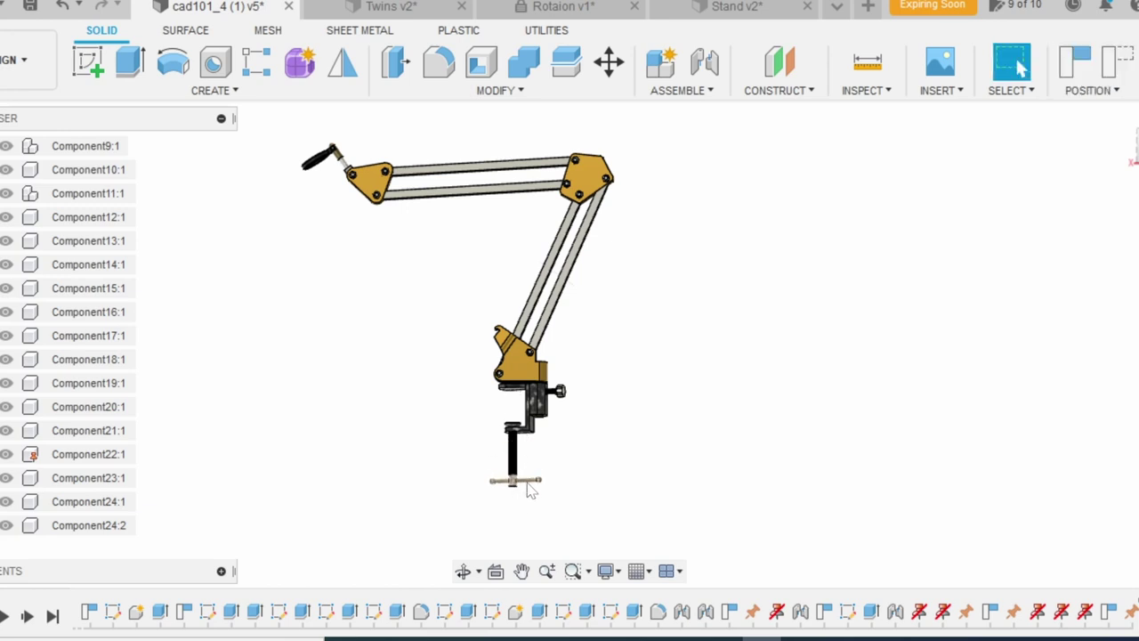
pyautogui.moveTo(521, 473); pyautogui.dragTo(494, 483)
pyautogui.moveTo(561, 394)
pyautogui.mouseDown()
pyautogui.moveTo(594, 398)
pyautogui.moveTo(562, 400)
pyautogui.mouseUp()
# Raise the view angle and swing the arm around its vertical base pivot
pyautogui.click(462, 571)
pyautogui.moveTo(445, 533)
pyautogui.mouseDown()
pyautogui.moveTo(424, 497)
pyautogui.moveTo(430, 534)
pyautogui.moveTo(412, 503)
pyautogui.mouseUp()
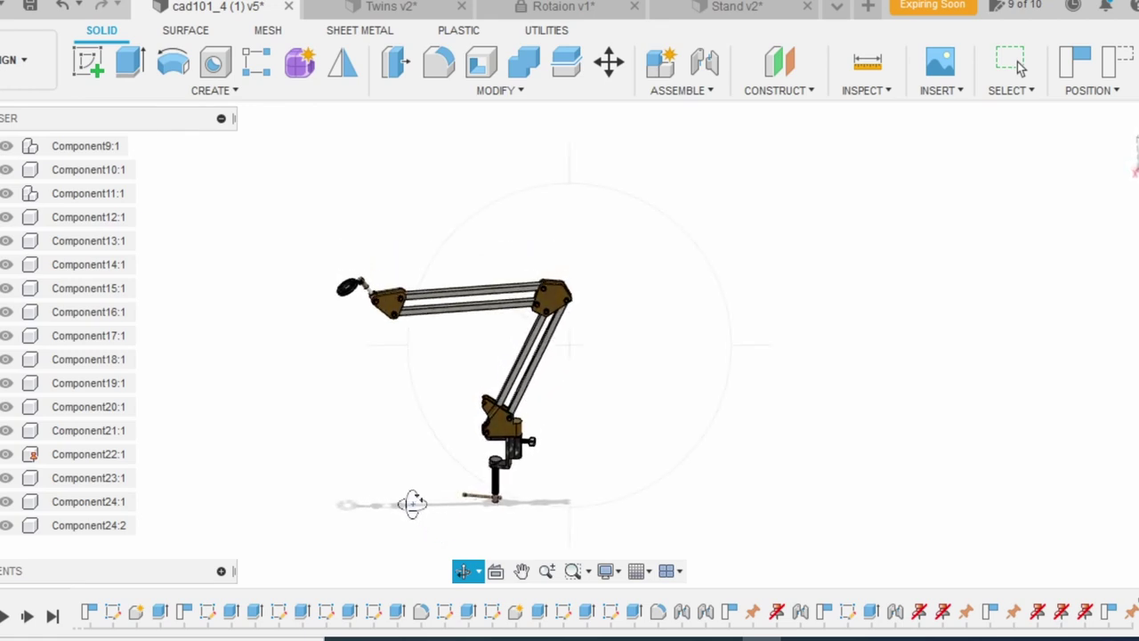
pyautogui.press('Escape')
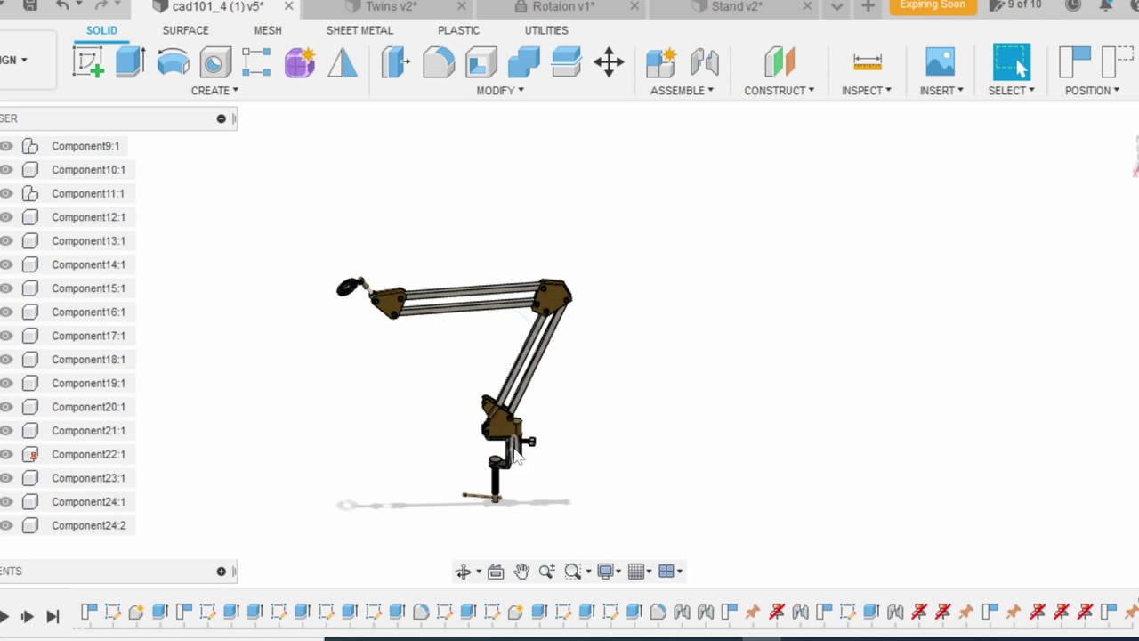
pyautogui.moveTo(495, 420)
pyautogui.mouseDown()
pyautogui.moveTo(483, 436)
pyautogui.moveTo(485, 405)
pyautogui.mouseUp()
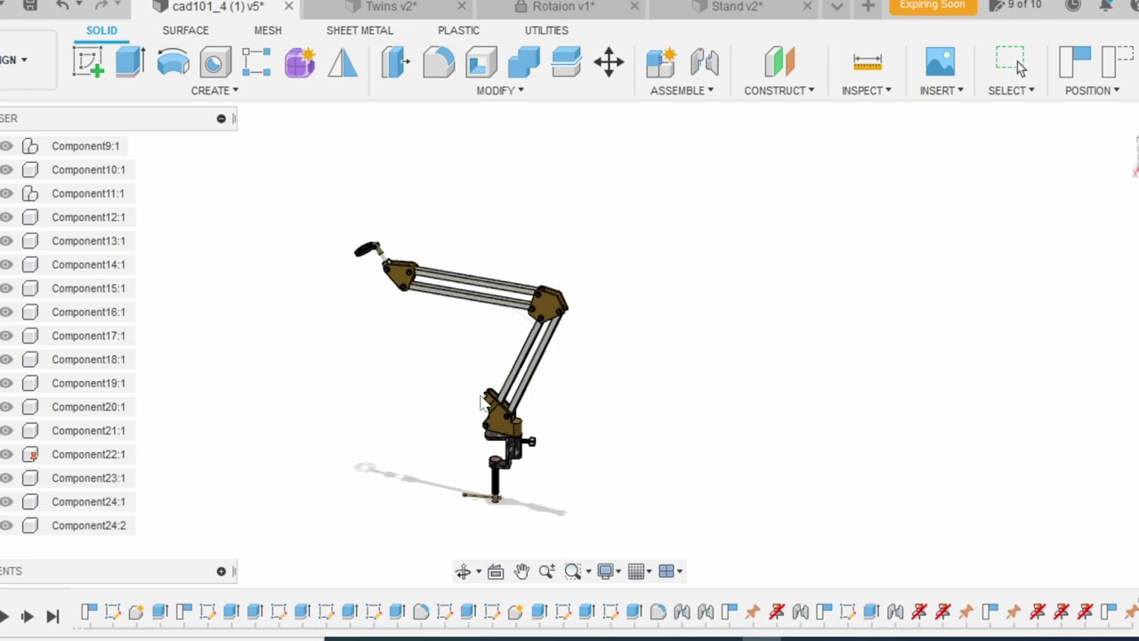
# Swing the lower arm toward horizontal and raise the upper arm and mic end
pyautogui.click(485, 403)
pyautogui.click(743, 502)
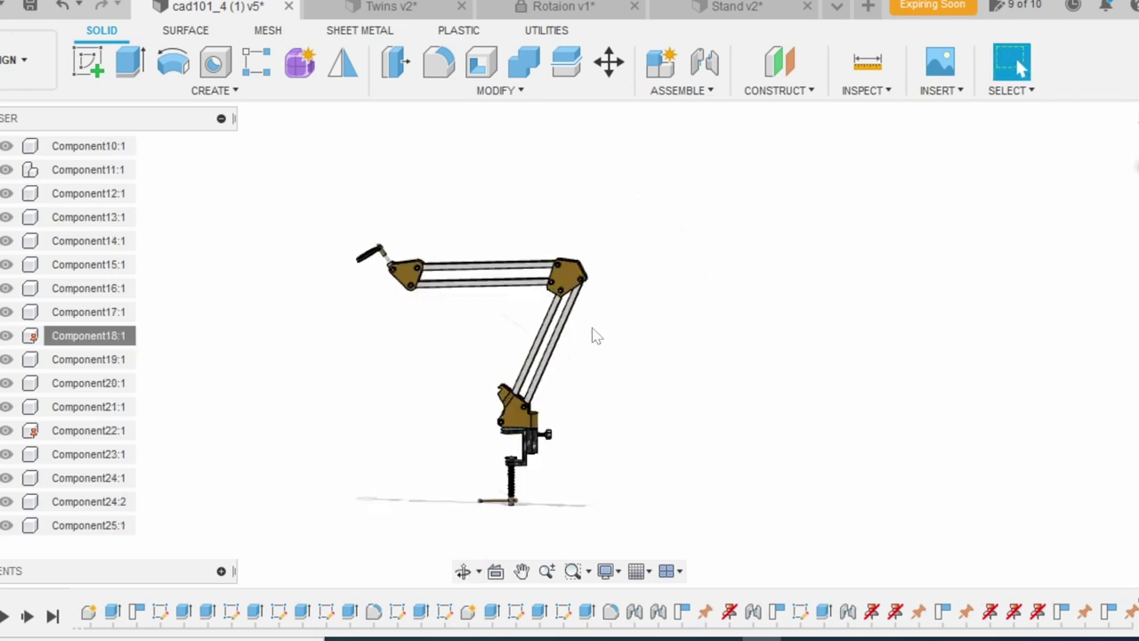
pyautogui.moveTo(583, 305)
pyautogui.mouseDown()
pyautogui.moveTo(656, 374)
pyautogui.moveTo(554, 339)
pyautogui.moveTo(424, 350)
pyautogui.moveTo(637, 397)
pyautogui.mouseUp()
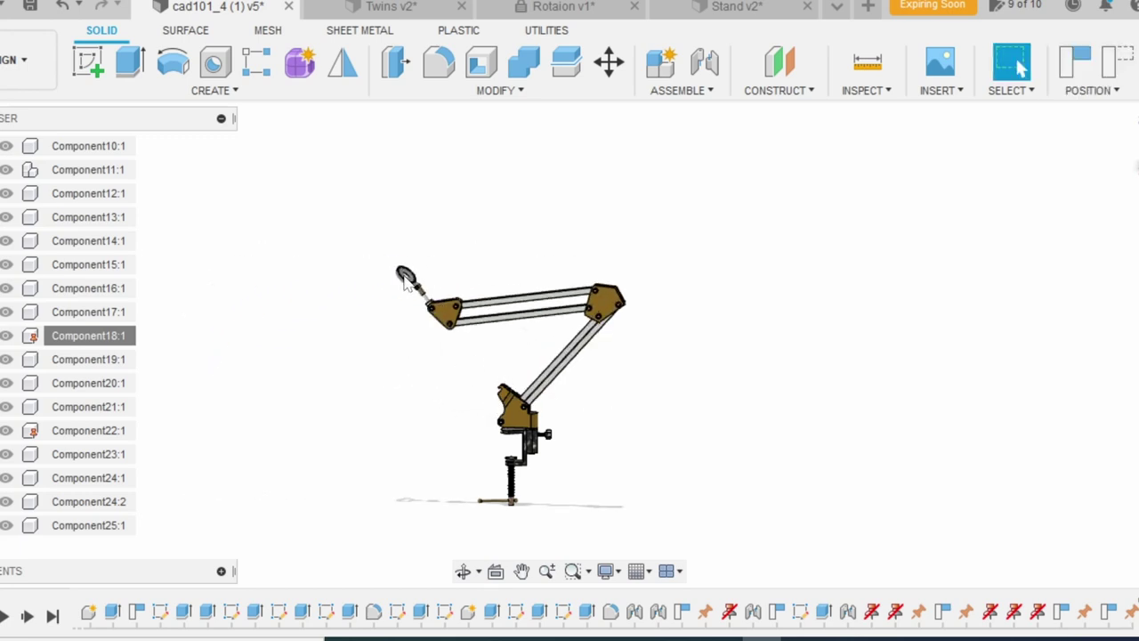
pyautogui.click(463, 343)
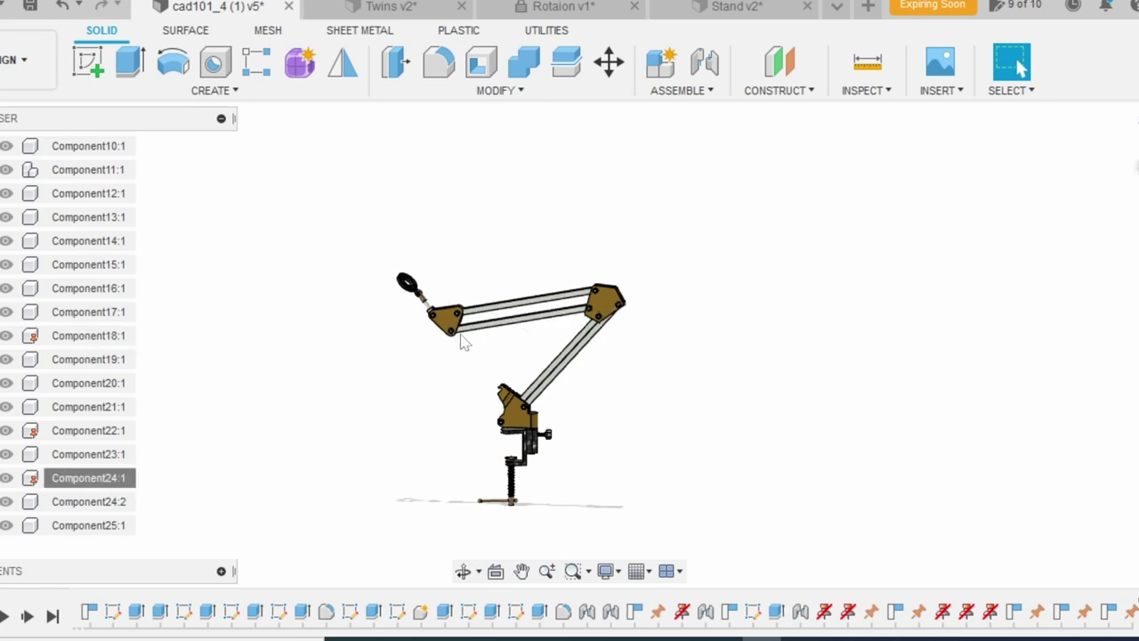
pyautogui.moveTo(463, 342)
pyautogui.mouseDown()
pyautogui.moveTo(495, 318)
pyautogui.moveTo(441, 336)
pyautogui.mouseUp()
# Tilt the mic head upright on its holder joint and zoom out
pyautogui.scroll(5, 436, 335)
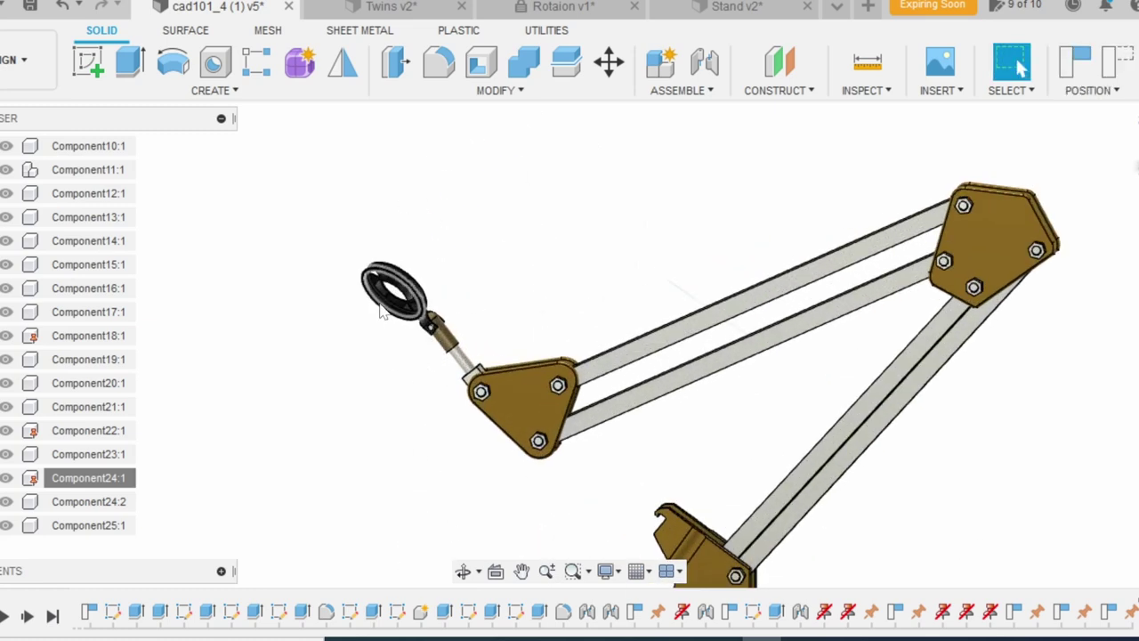
pyautogui.moveTo(384, 326)
pyautogui.mouseDown()
pyautogui.moveTo(412, 467)
pyautogui.moveTo(349, 504)
pyautogui.moveTo(338, 397)
pyautogui.moveTo(272, 409)
pyautogui.mouseUp()
pyautogui.scroll(-2, 442, 257)
pyautogui.scroll(-1, 481, 287)
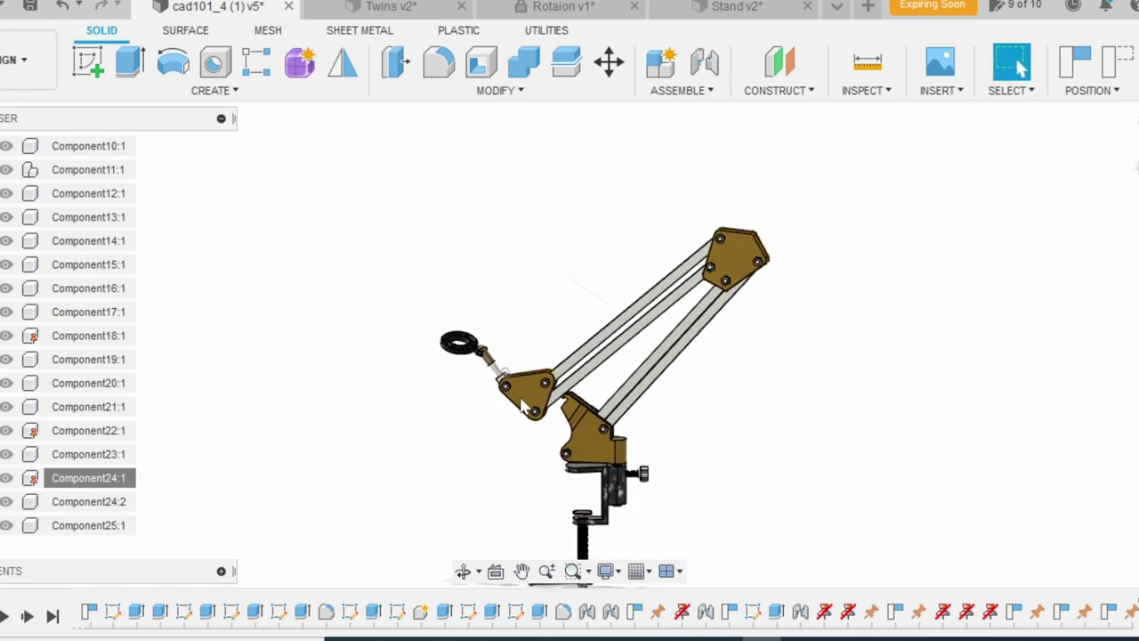
pyautogui.scroll(-1, 462, 298)
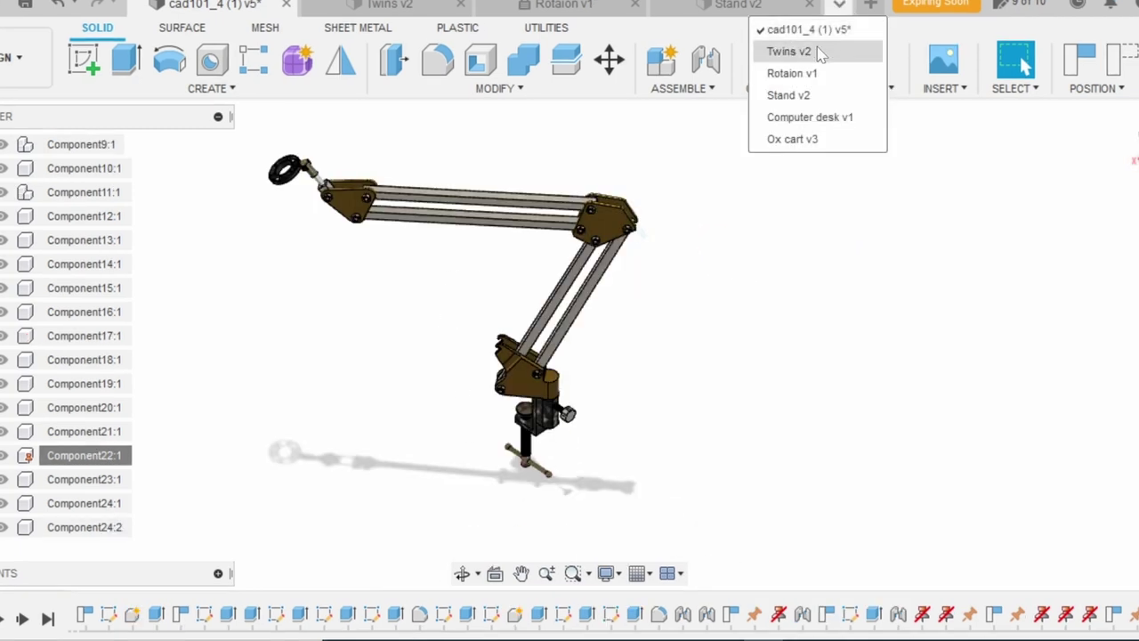
# Open Twins v2 and orbit the tubes to a flatter side view
pyautogui.click(820, 55)
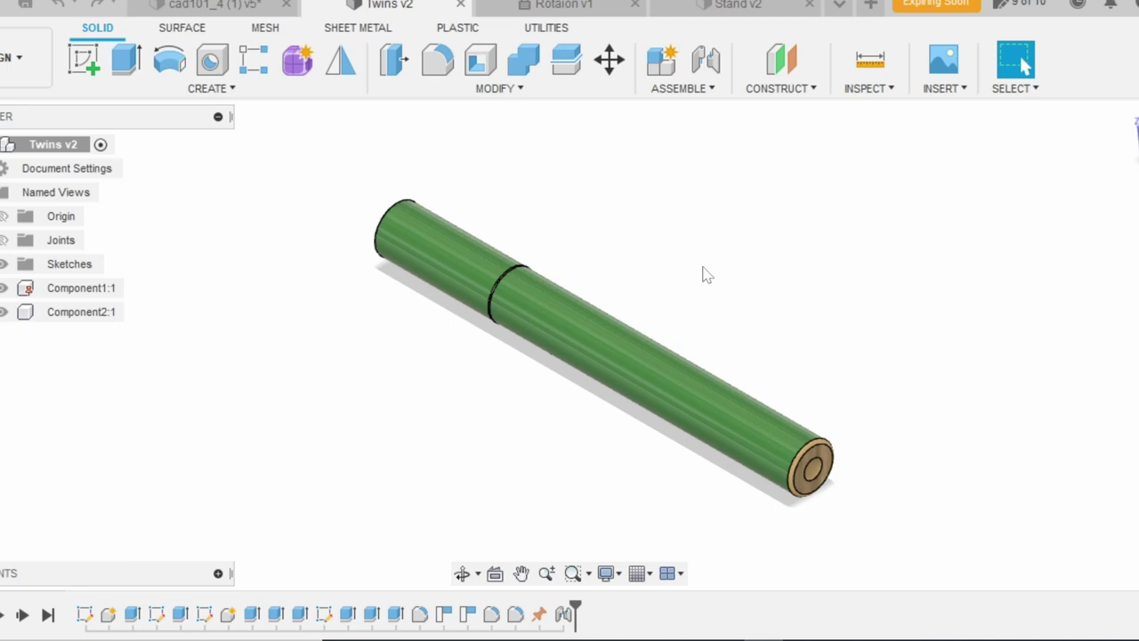
pyautogui.click(462, 573)
pyautogui.moveTo(437, 508)
pyautogui.mouseDown()
pyautogui.moveTo(477, 502)
pyautogui.moveTo(499, 458)
pyautogui.moveTo(561, 457)
pyautogui.moveTo(508, 486)
pyautogui.moveTo(510, 509)
pyautogui.mouseUp()
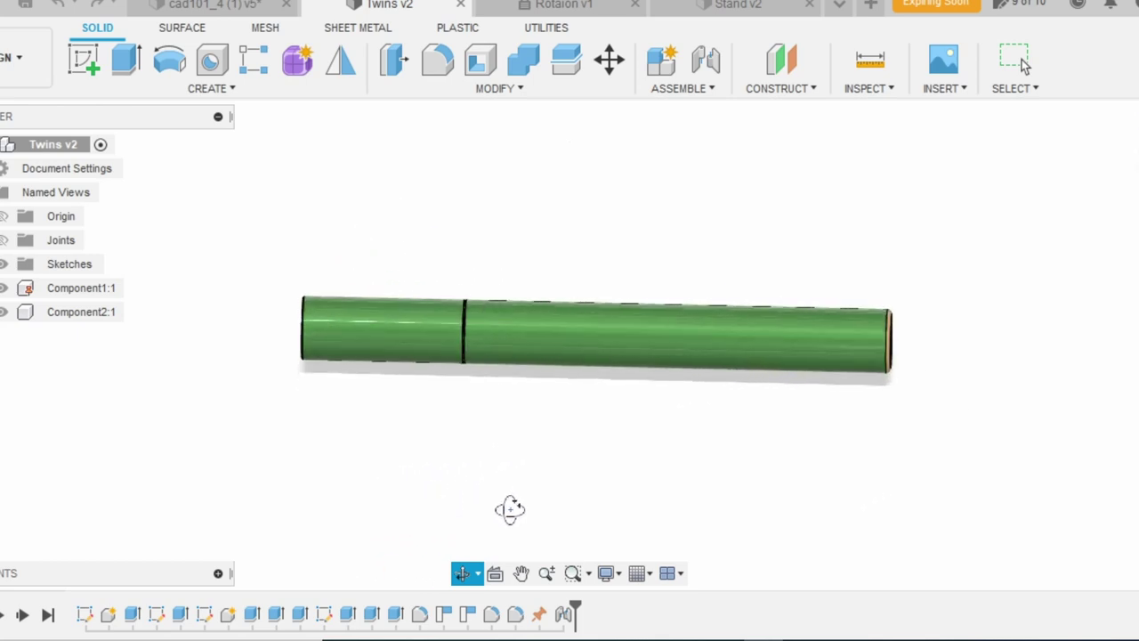
pyautogui.press('Escape')
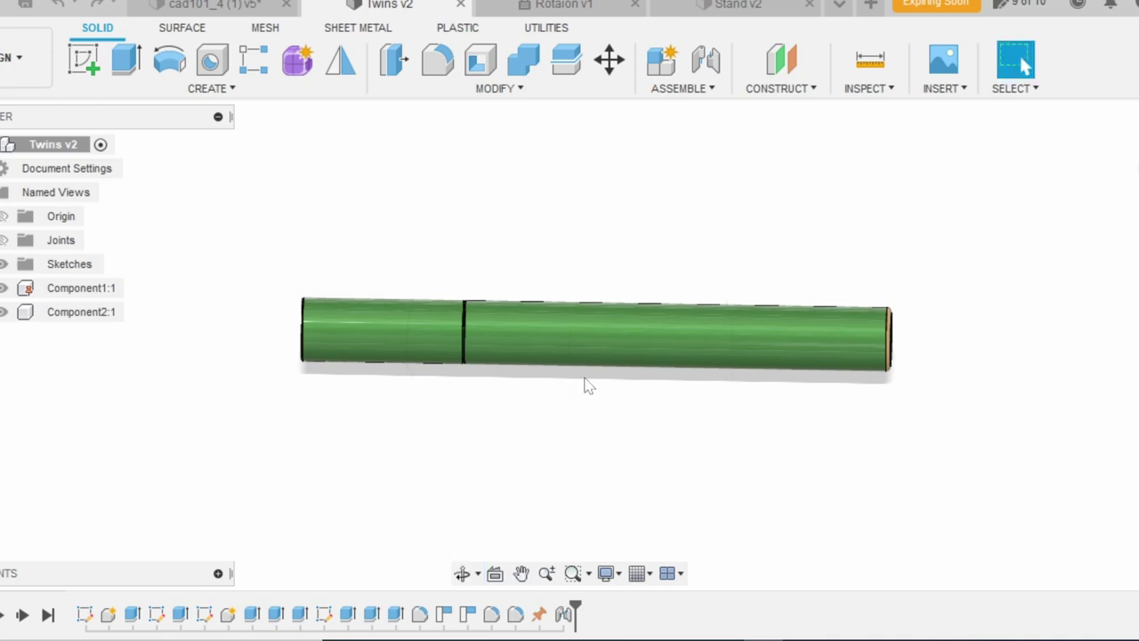
pyautogui.click(461, 573)
pyautogui.moveTo(445, 531)
pyautogui.mouseDown()
pyautogui.moveTo(376, 516)
pyautogui.moveTo(380, 474)
pyautogui.moveTo(445, 494)
pyautogui.mouseUp()
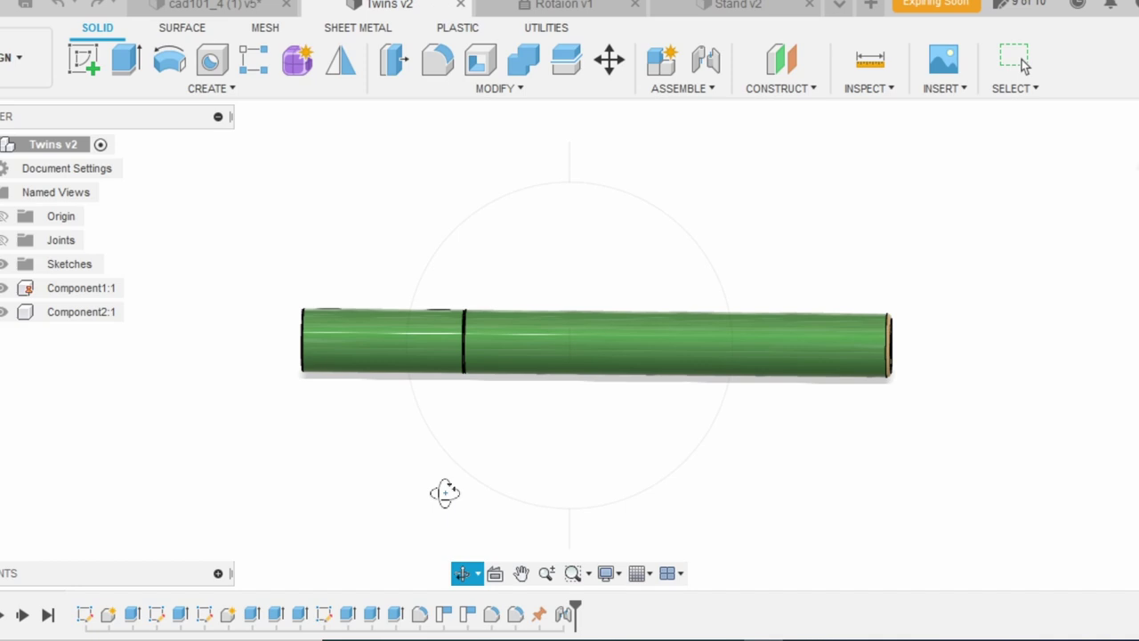
pyautogui.press('Escape')
# Slide the left green tube off the grey shaft, back over it, then left along it
pyautogui.moveTo(411, 340)
pyautogui.mouseDown()
pyautogui.moveTo(277, 348)
pyautogui.moveTo(622, 421)
pyautogui.mouseUp()
pyautogui.moveTo(885, 356)
pyautogui.mouseDown()
pyautogui.moveTo(562, 378)
pyautogui.moveTo(354, 375)
pyautogui.mouseUp()
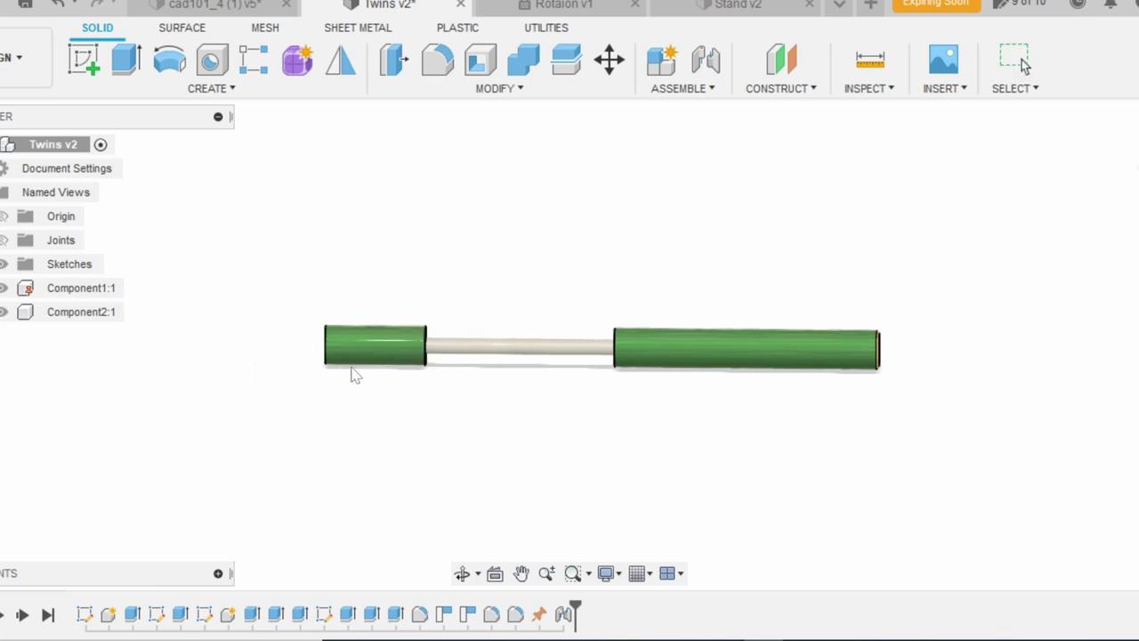
pyautogui.moveTo(354, 376); pyautogui.dragTo(565, 389)
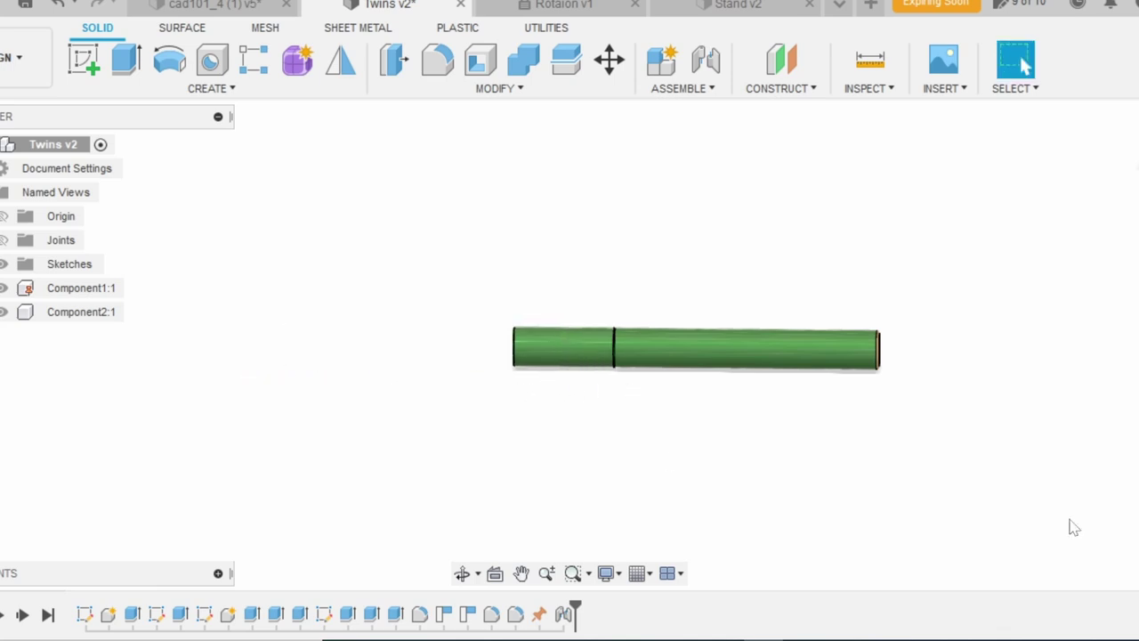
pyautogui.keyDown('shift'); pyautogui.moveTo(564, 335); pyautogui.dragTo(584, 333, button='middle'); pyautogui.keyUp('shift')
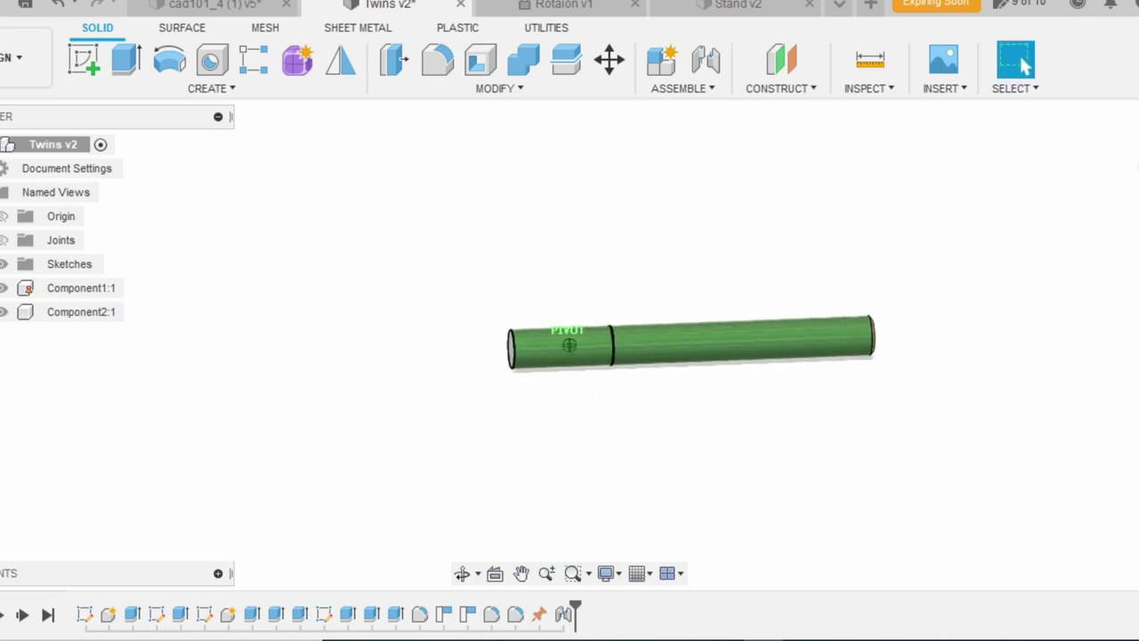
pyautogui.moveTo(564, 354)
pyautogui.mouseDown()
pyautogui.moveTo(367, 384)
pyautogui.moveTo(587, 383)
pyautogui.mouseUp()
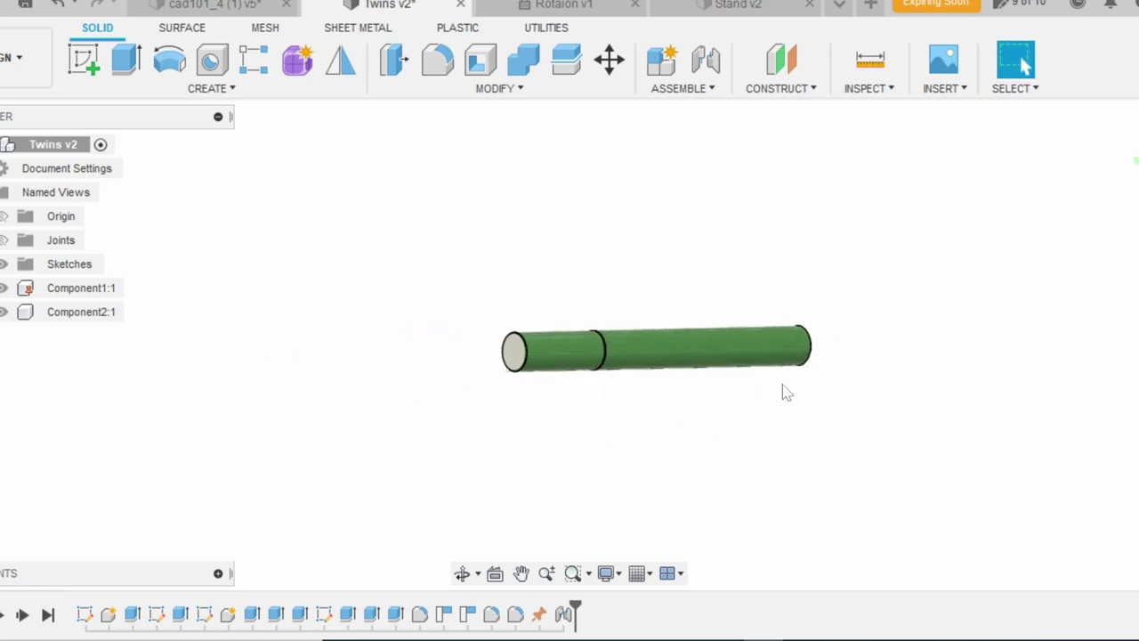
# Zoom in on the tubes, then switch to the Rotaion v1 design with Ctrl+Tab
pyautogui.scroll(2, 780, 388)
pyautogui.scroll(2, 801, 378)
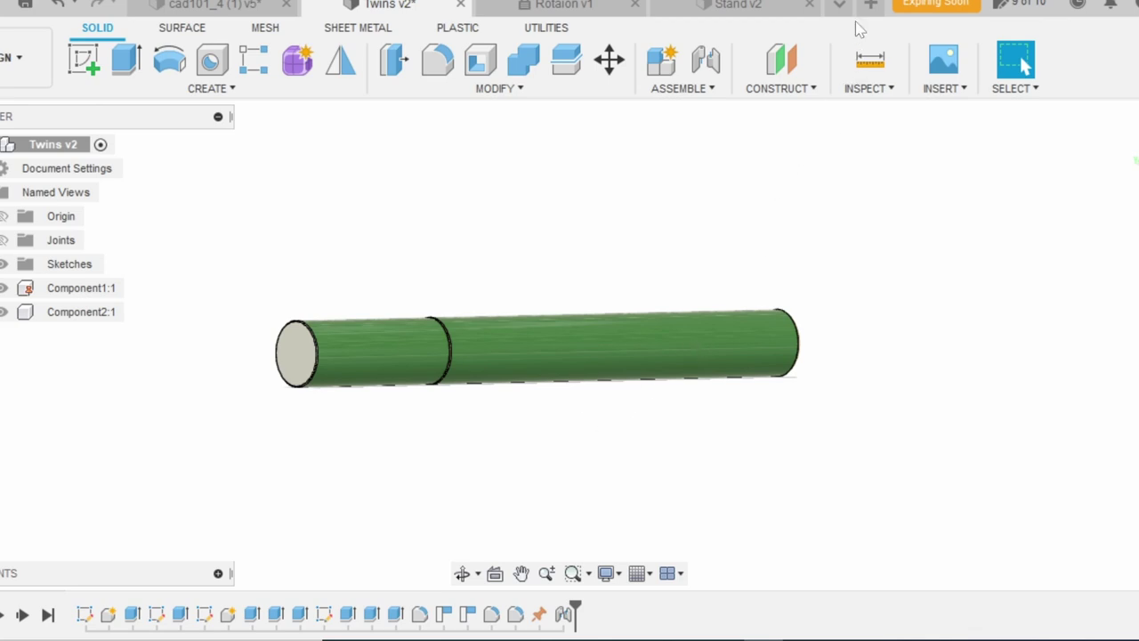
pyautogui.hotkey('ctrl', 'Tab')
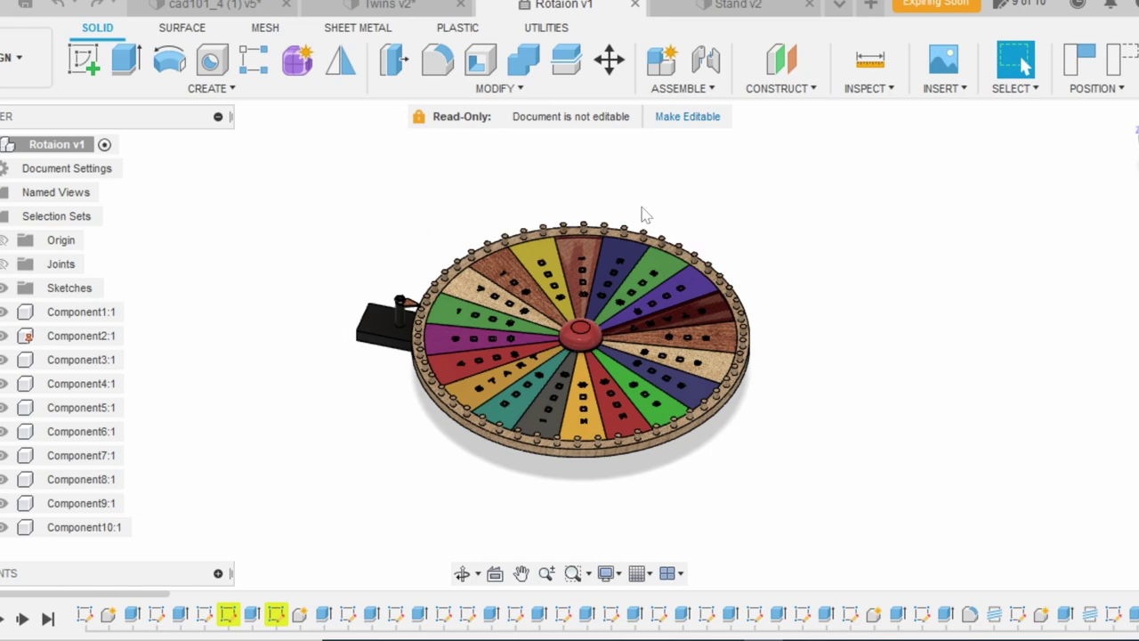
# Orbit the prize wheel slightly and zoom in on its coloured segments
pyautogui.click(462, 573)
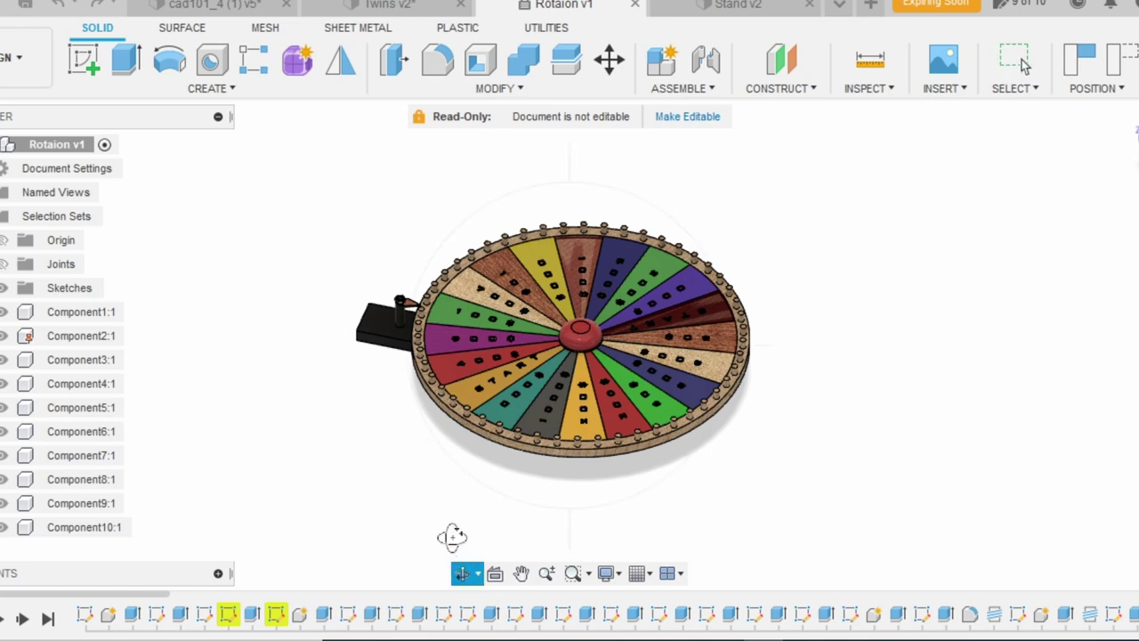
pyautogui.moveTo(450, 537)
pyautogui.mouseDown()
pyautogui.moveTo(478, 419)
pyautogui.moveTo(531, 450)
pyautogui.moveTo(555, 501)
pyautogui.moveTo(524, 534)
pyautogui.moveTo(419, 543)
pyautogui.moveTo(426, 557)
pyautogui.mouseUp()
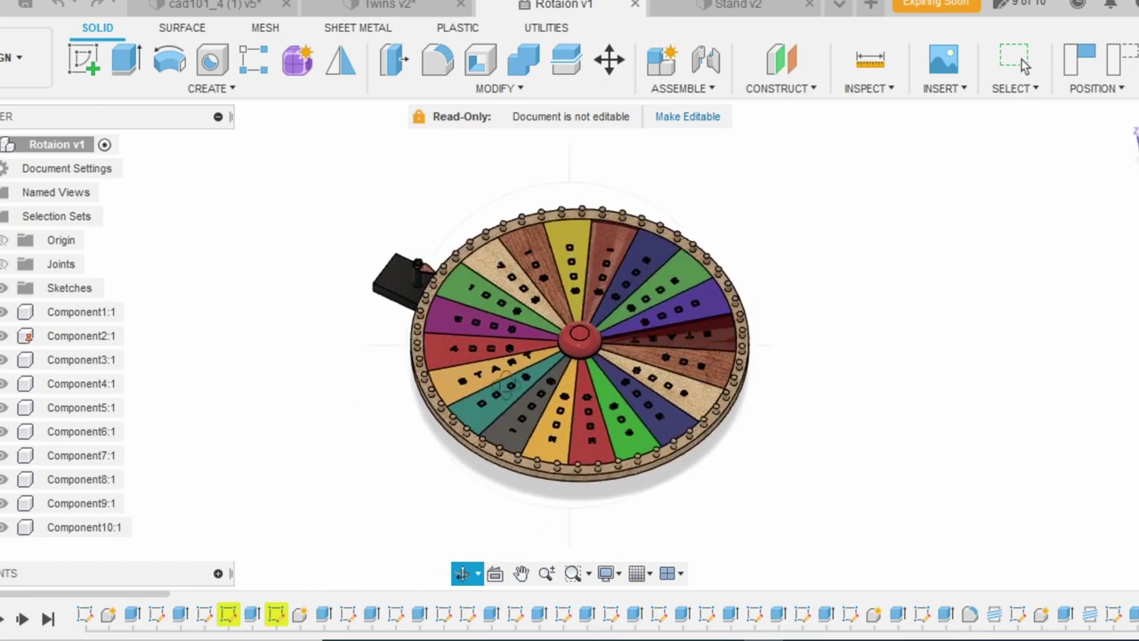
pyautogui.scroll(2, 503, 389)
pyautogui.scroll(1, 694, 422)
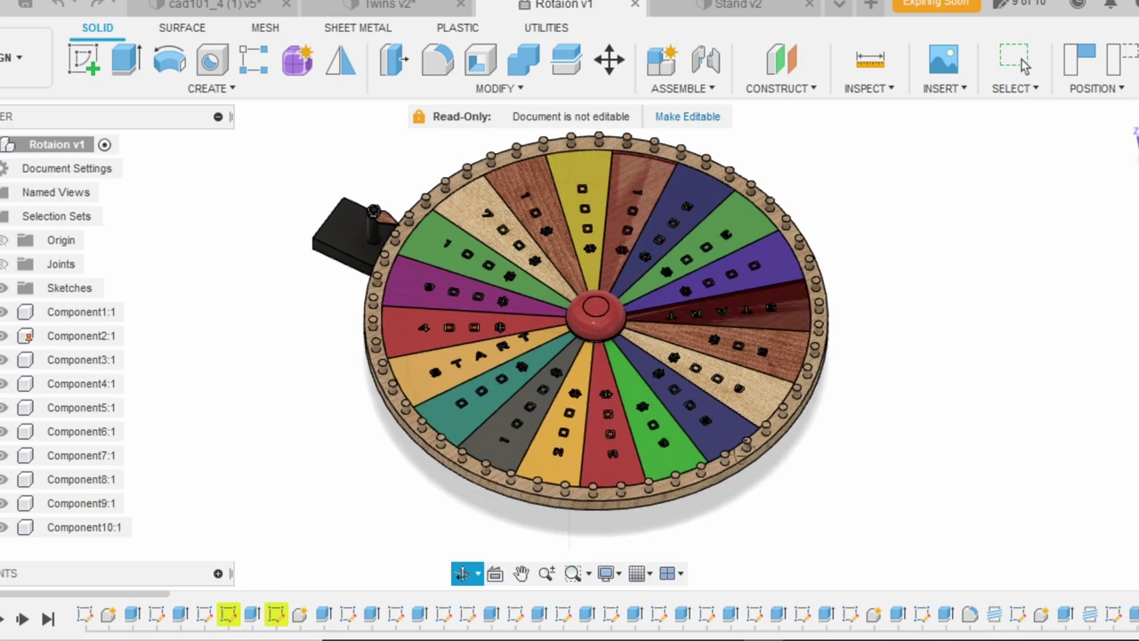
pyautogui.scroll(1, 795, 475)
pyautogui.scroll(-2, 839, 315)
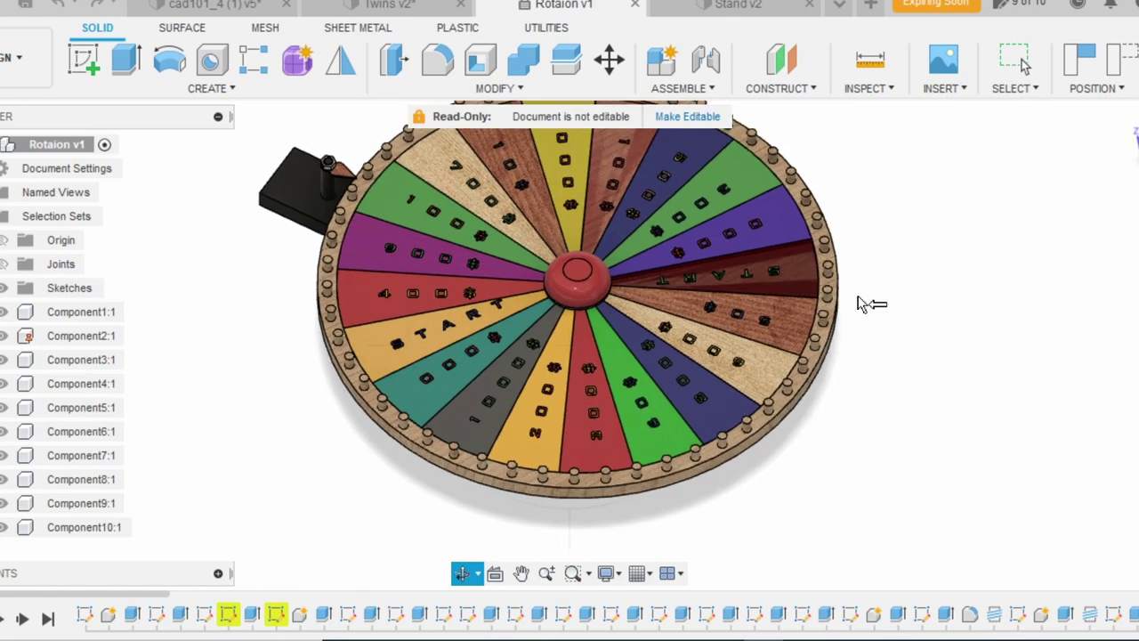
pyautogui.scroll(2, 864, 305)
# Tilt the wheel view, then orbit to a flatter edge-on view and zoom in
pyautogui.keyDown('shift'); pyautogui.moveTo(569, 398); pyautogui.dragTo(373, 277, button='middle'); pyautogui.keyUp('shift')
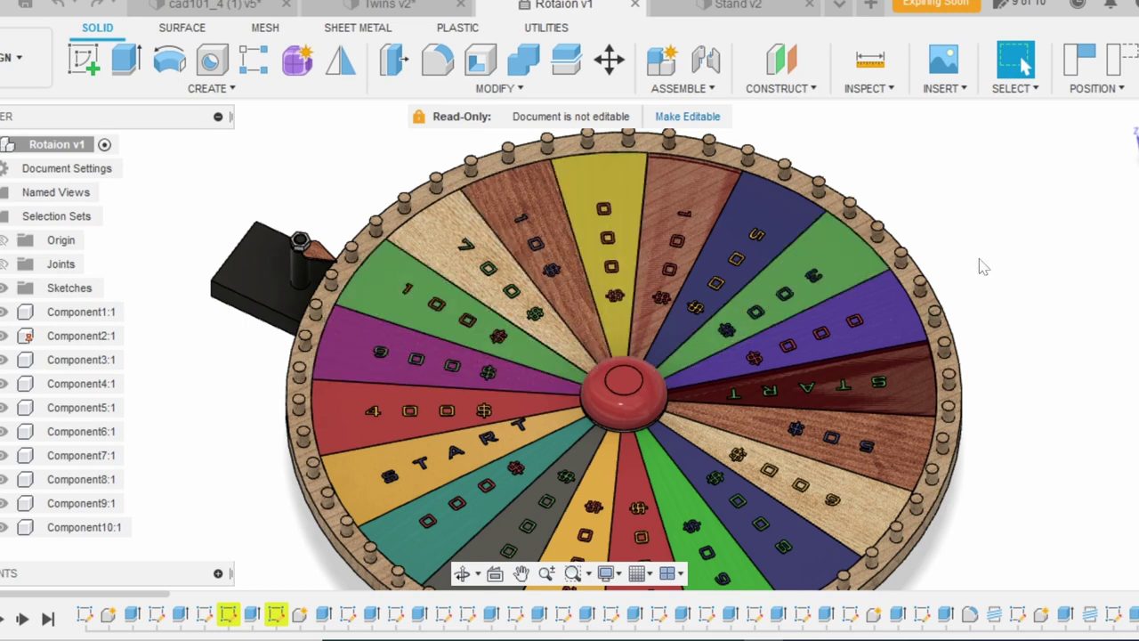
pyautogui.scroll(-3, 978, 262)
pyautogui.scroll(-2, 329, 383)
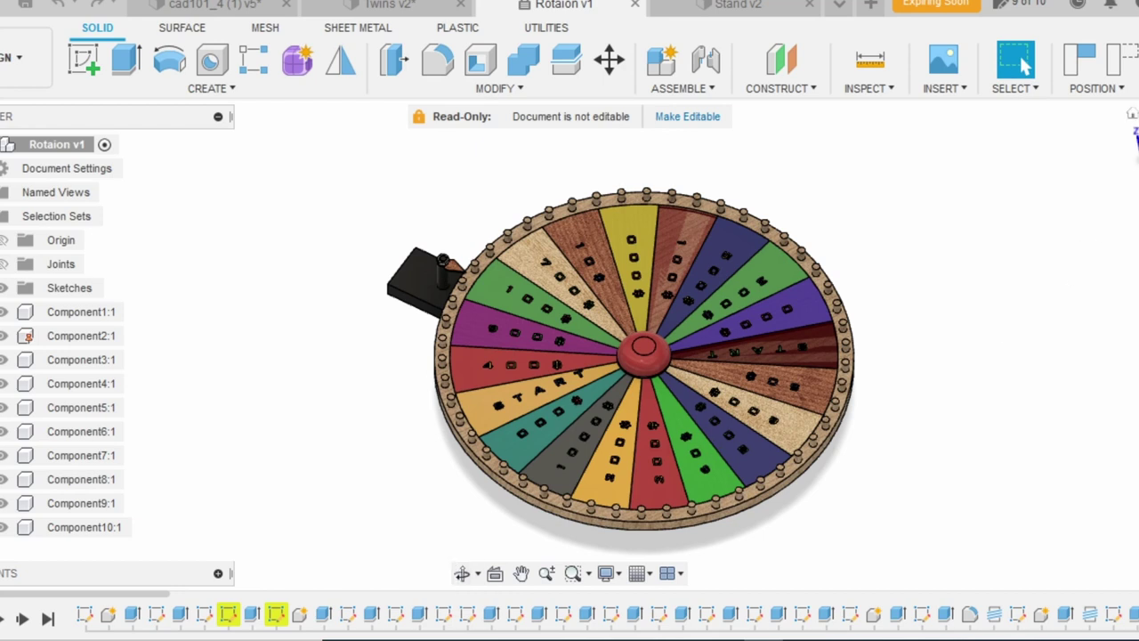
pyautogui.keyDown('shift'); pyautogui.moveTo(567, 328); pyautogui.dragTo(569, 267, button='middle'); pyautogui.keyUp('shift')
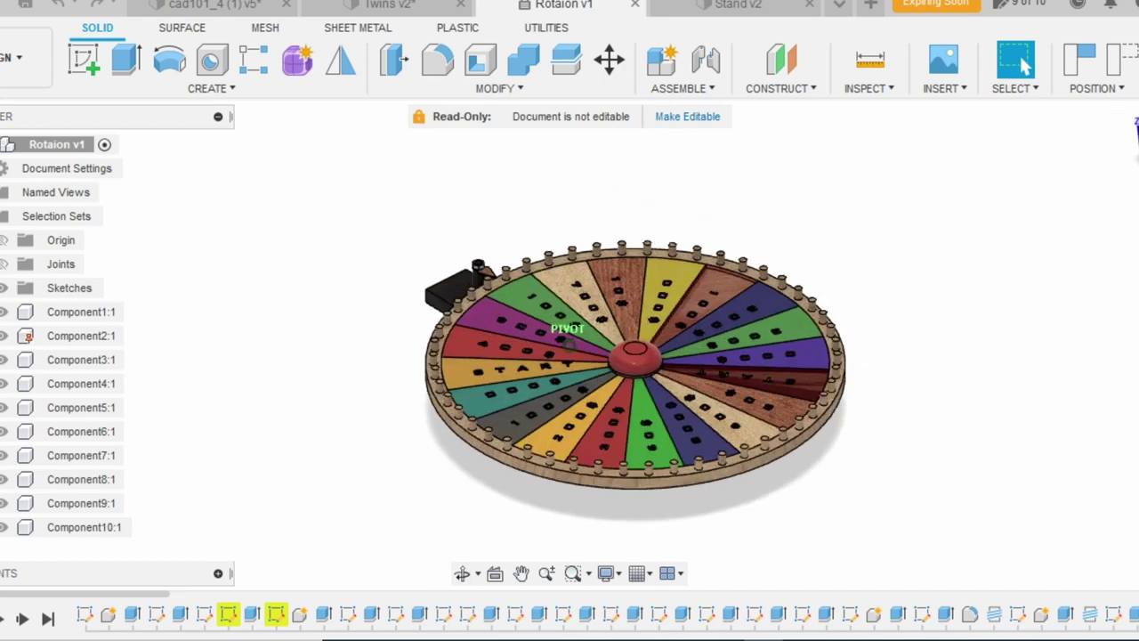
pyautogui.scroll(1, 785, 376)
pyautogui.scroll(2, 785, 375)
pyautogui.scroll(2, 774, 365)
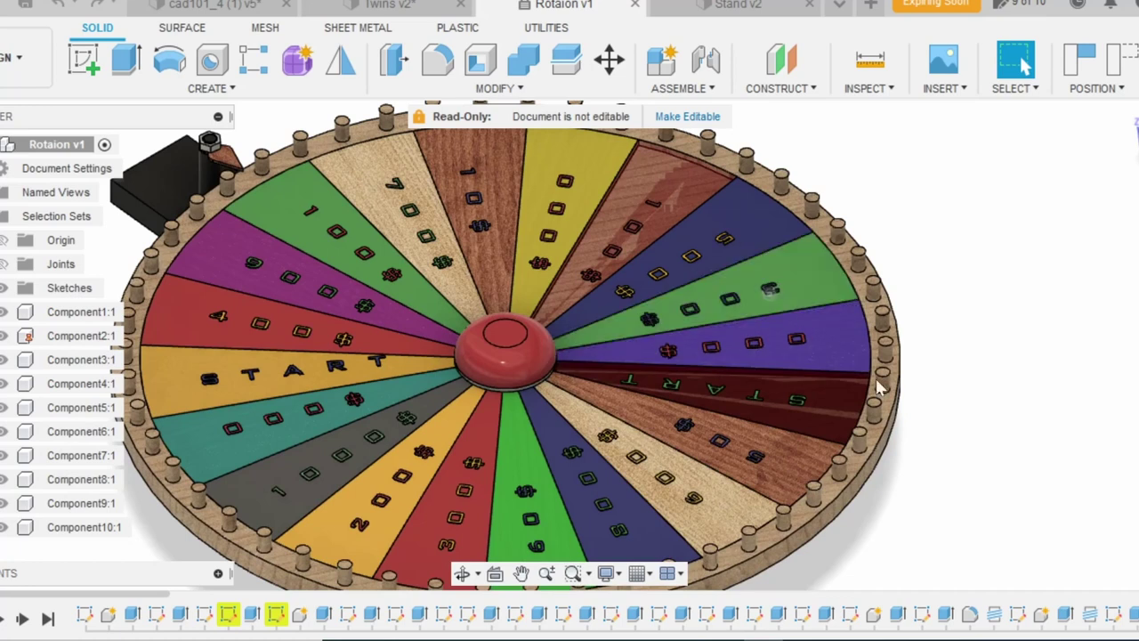
# Snap to a straight side view from the ViewCube, then tilt down onto the wheel face
pyautogui.click(1132, 133)
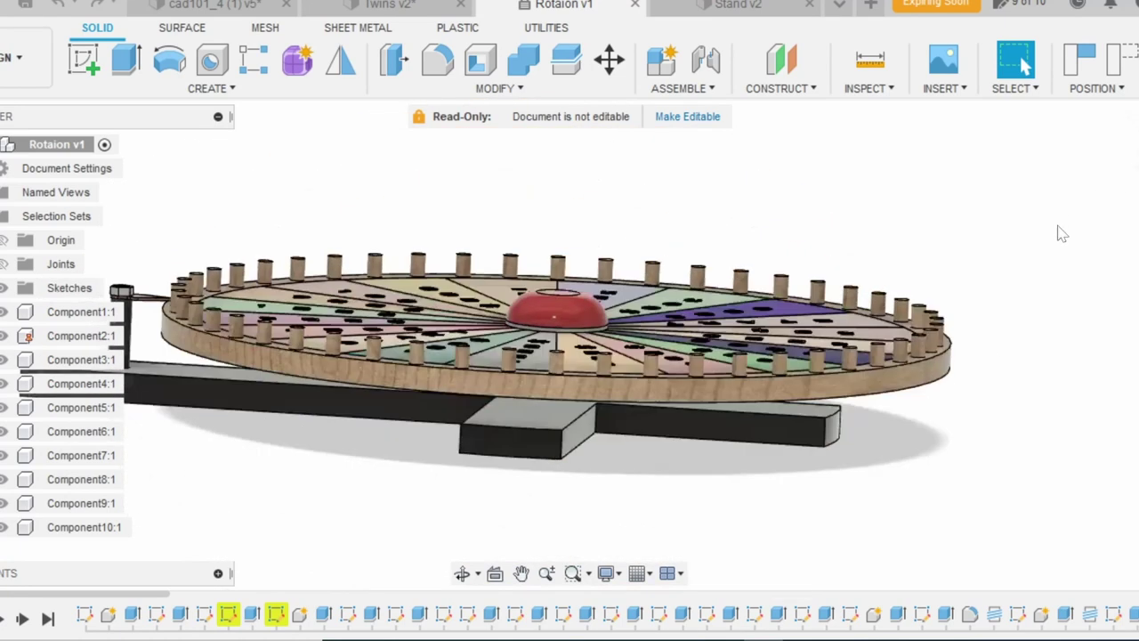
pyautogui.click(462, 573)
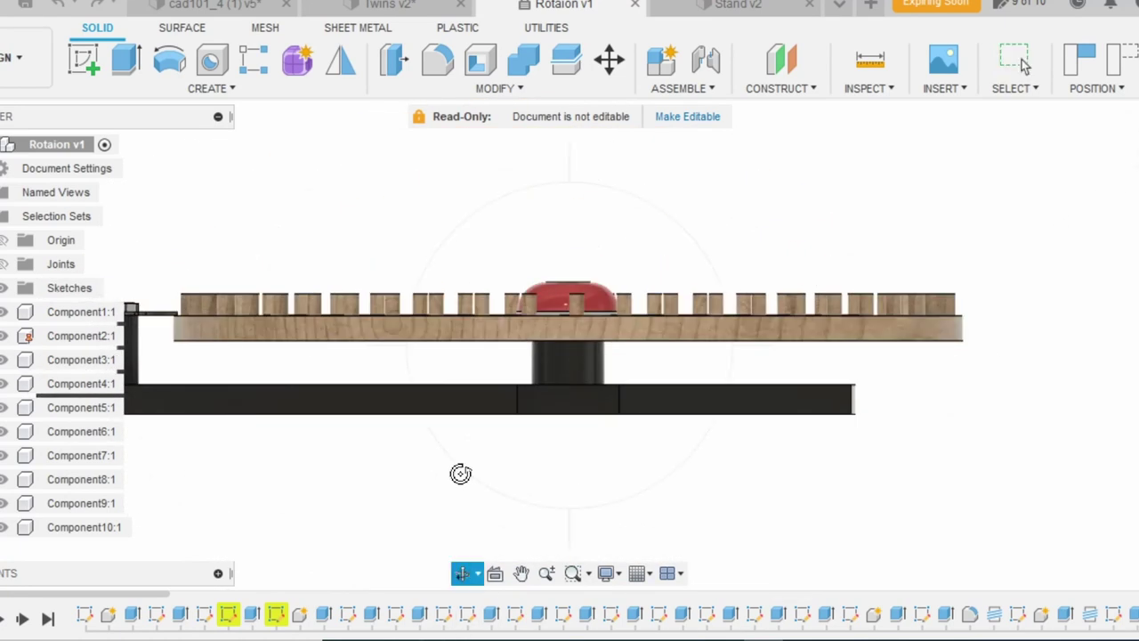
pyautogui.moveTo(396, 444); pyautogui.dragTo(402, 496)
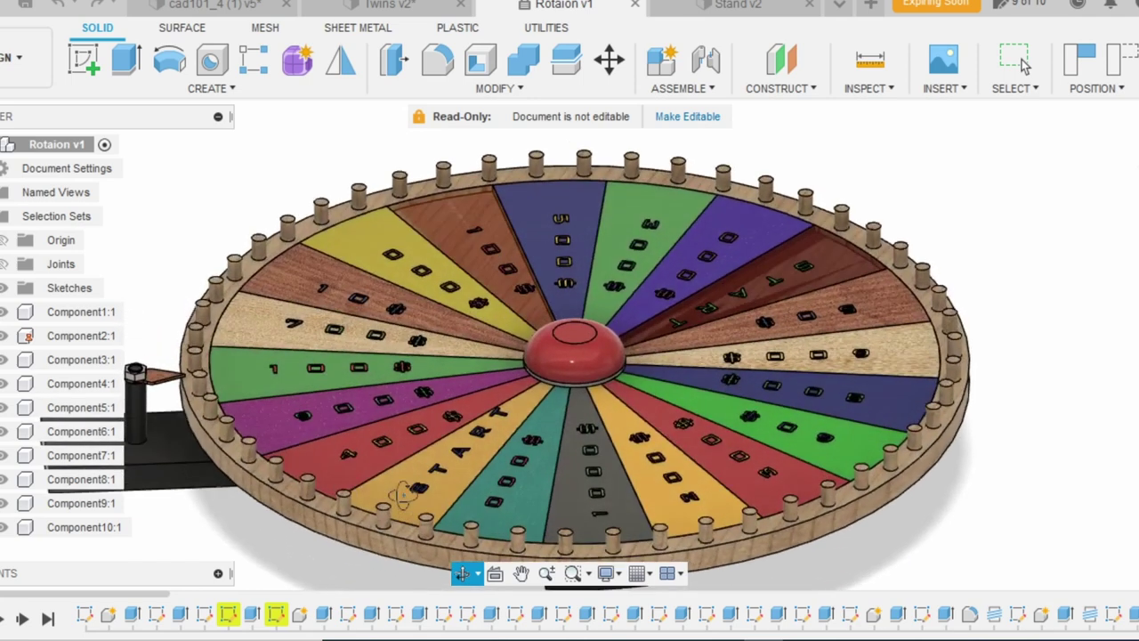
pyautogui.scroll(-3, 451, 363)
pyautogui.scroll(3, 442, 423)
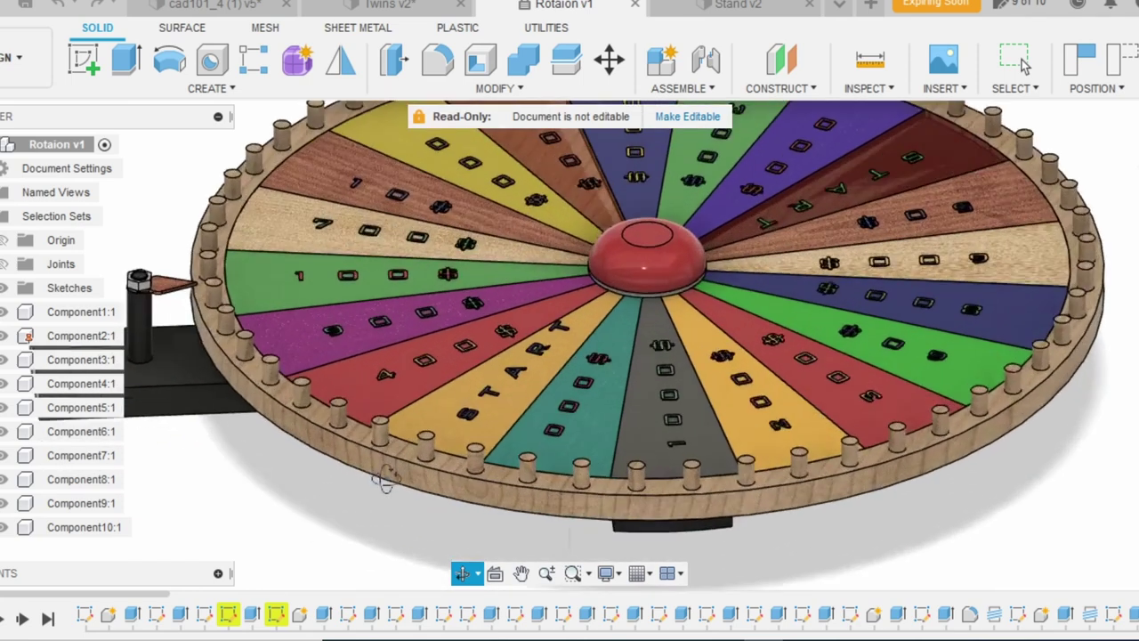
pyautogui.scroll(2, 398, 458)
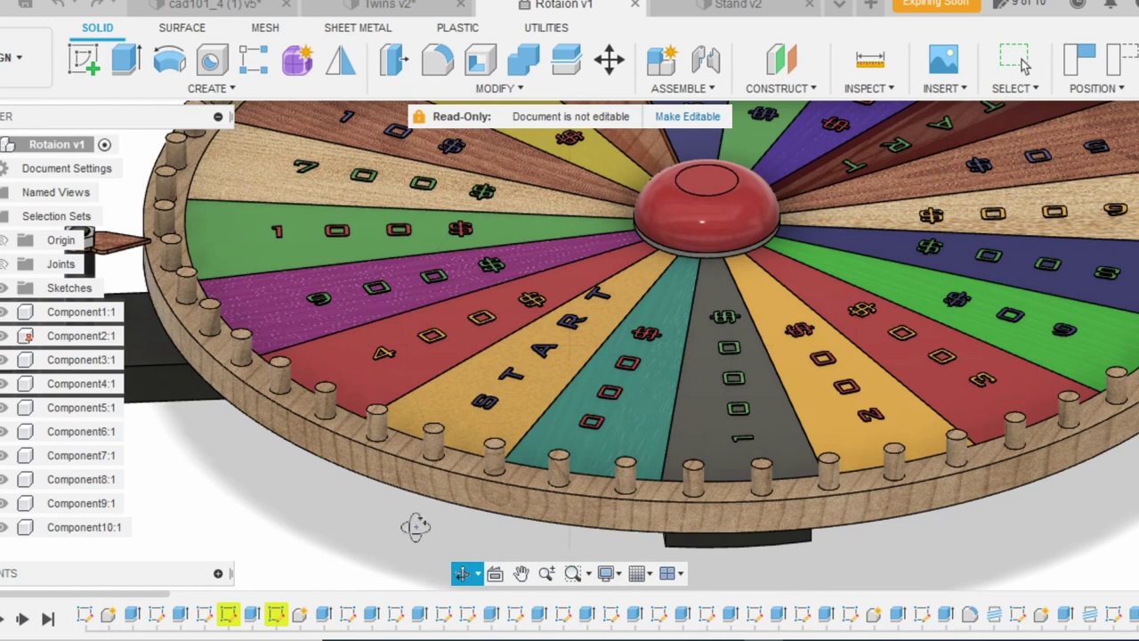
pyautogui.scroll(-2, 410, 532)
pyautogui.scroll(-1, 411, 529)
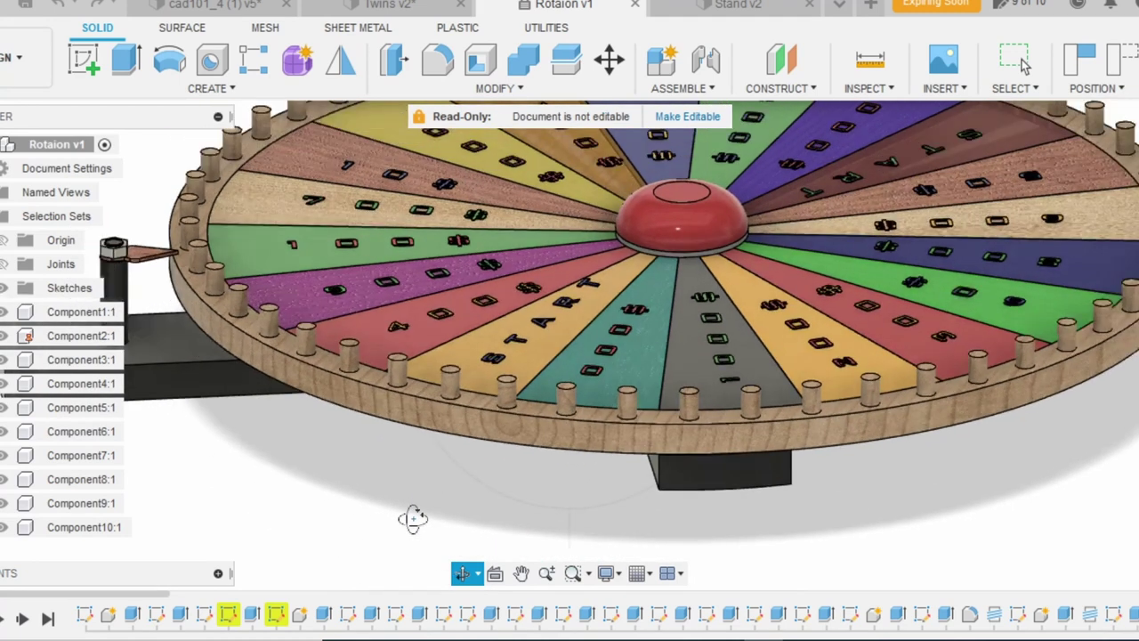
pyautogui.scroll(-1, 412, 525)
pyautogui.scroll(-1, 413, 520)
# Orbit under the wheel to inspect the black cross stand, then back to an angled face view
pyautogui.moveTo(412, 519)
pyautogui.keyDown('shift'); pyautogui.mouseDown(button='middle')
pyautogui.moveTo(432, 426)
pyautogui.moveTo(432, 460)
pyautogui.moveTo(432, 439)
pyautogui.moveTo(427, 454)
pyautogui.moveTo(460, 428)
pyautogui.mouseUp(button='middle'); pyautogui.keyUp('shift')
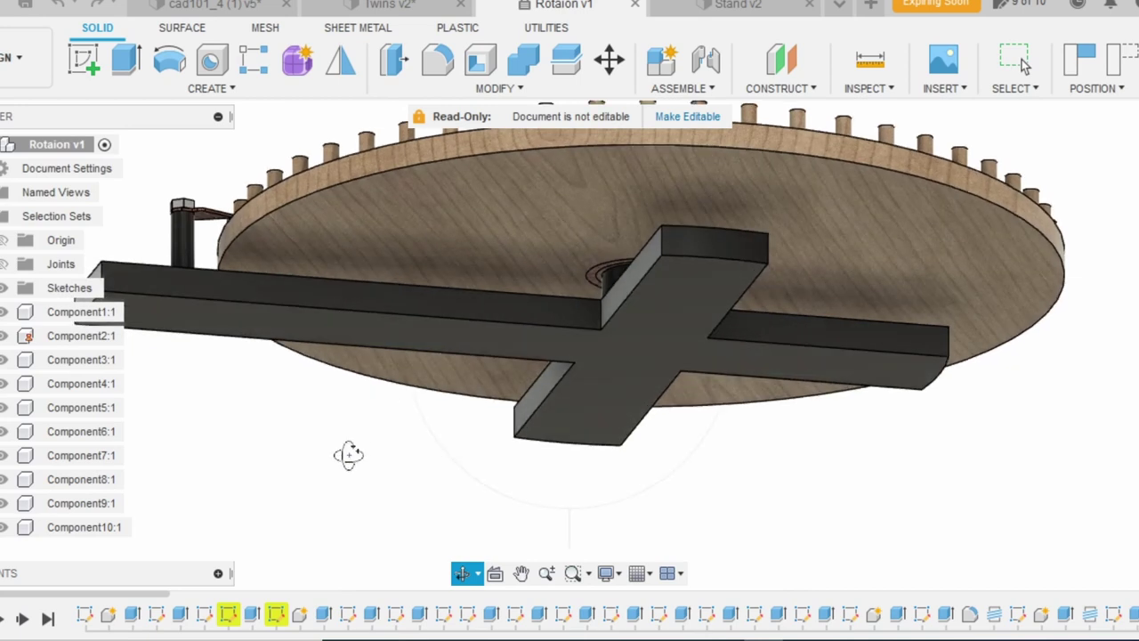
pyautogui.moveTo(348, 456)
pyautogui.keyDown('shift'); pyautogui.mouseDown(button='middle')
pyautogui.moveTo(346, 504)
pyautogui.moveTo(375, 468)
pyautogui.mouseUp(button='middle'); pyautogui.keyUp('shift')
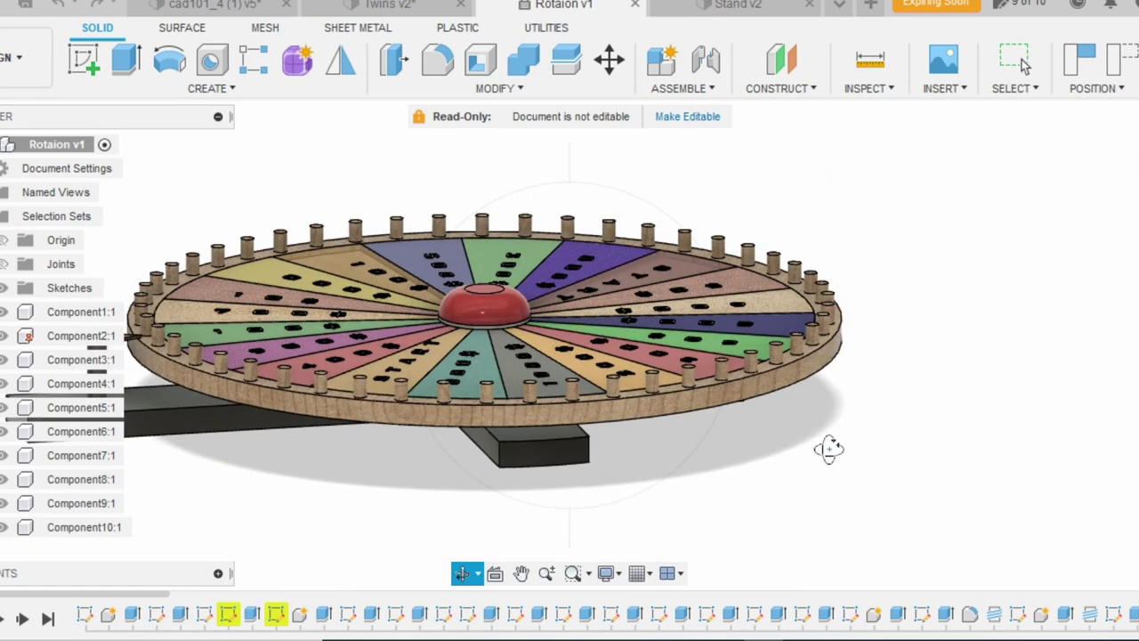
pyautogui.moveTo(828, 449)
pyautogui.keyDown('shift'); pyautogui.mouseDown(button='middle')
pyautogui.moveTo(931, 394)
pyautogui.moveTo(391, 500)
pyautogui.mouseUp(button='middle'); pyautogui.keyUp('shift')
pyautogui.moveTo(331, 354)
pyautogui.keyDown('shift'); pyautogui.mouseDown(button='middle')
pyautogui.moveTo(308, 333)
pyautogui.moveTo(341, 453)
pyautogui.moveTo(325, 397)
pyautogui.mouseUp(button='middle'); pyautogui.keyUp('shift')
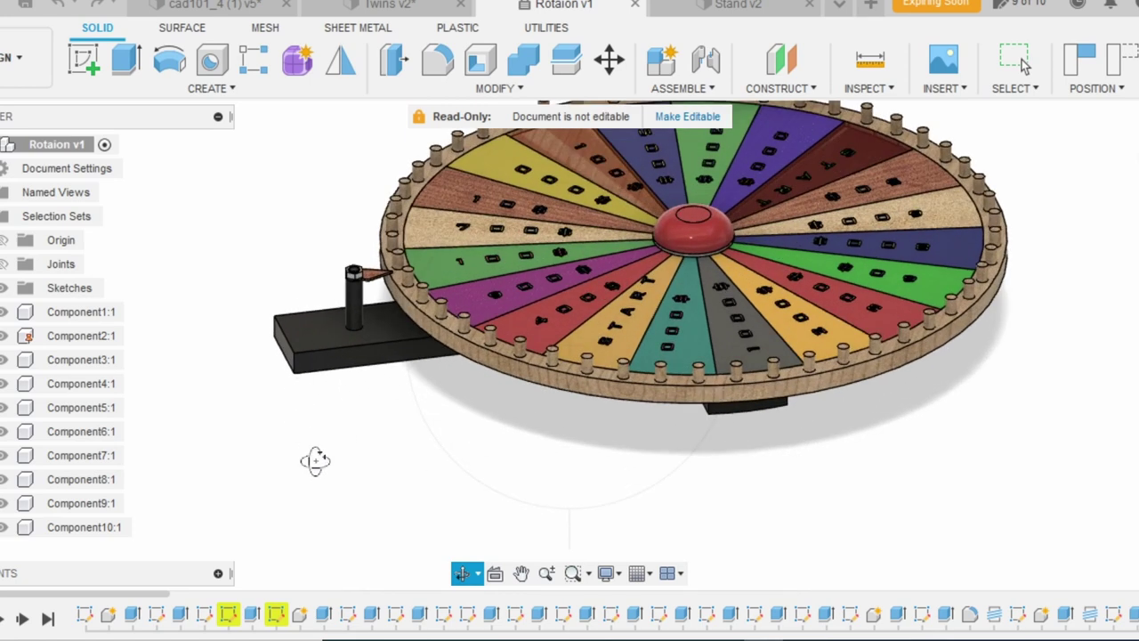
# Swing the orange flapper back and forth on its post
pyautogui.press('Escape')
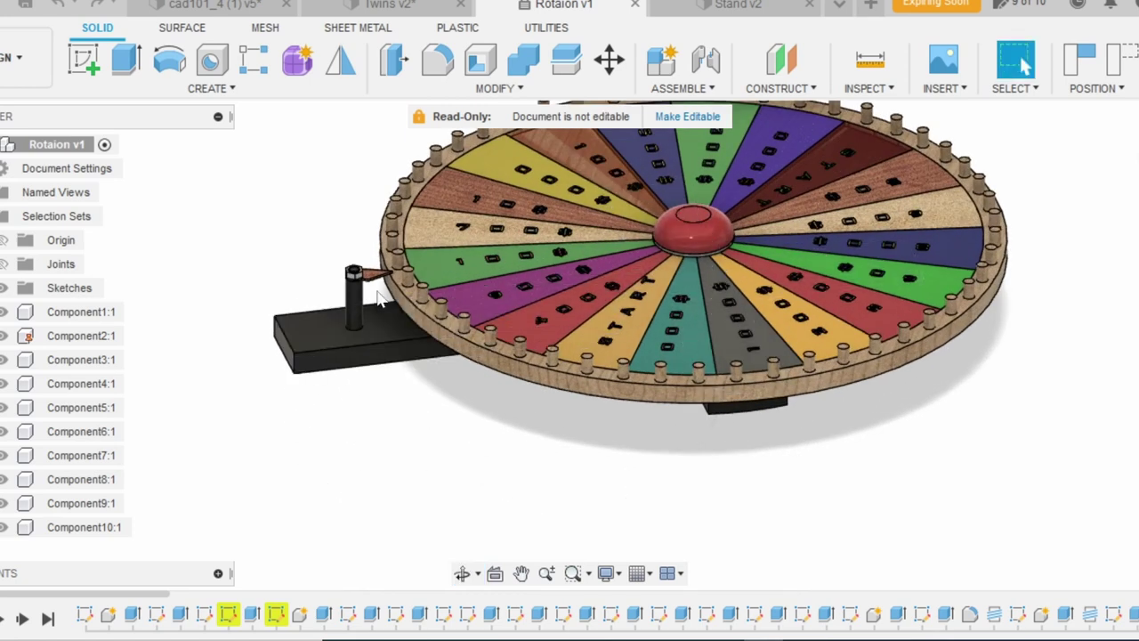
pyautogui.scroll(2, 381, 283)
pyautogui.scroll(3, 382, 282)
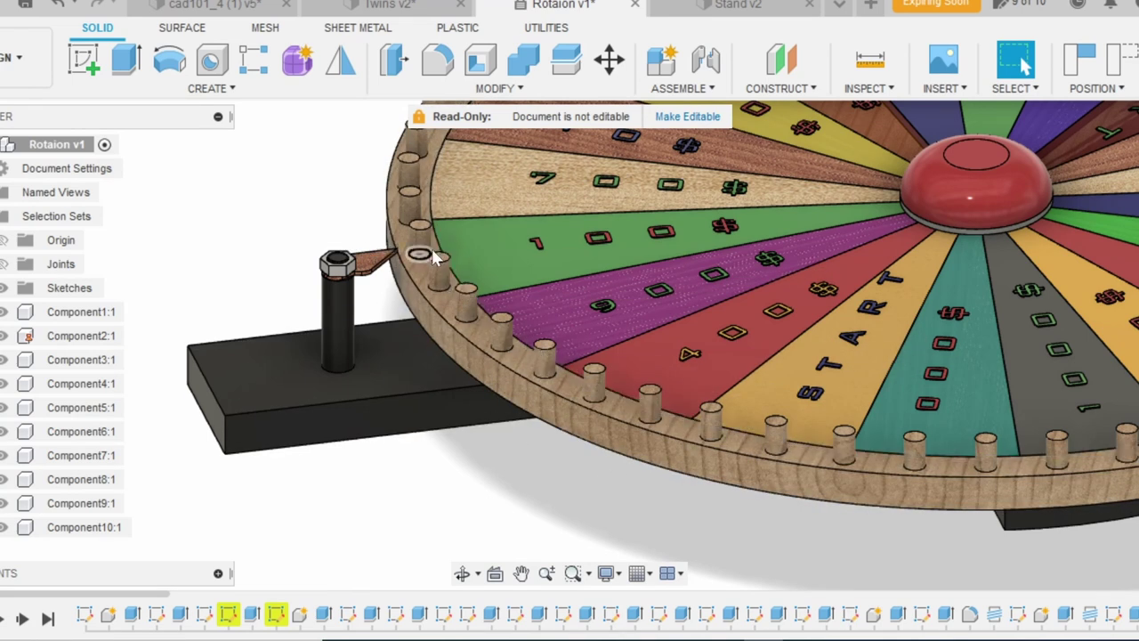
pyautogui.moveTo(377, 271)
pyautogui.mouseDown()
pyautogui.moveTo(389, 253)
pyautogui.moveTo(347, 392)
pyautogui.mouseUp()
pyautogui.press('F6')
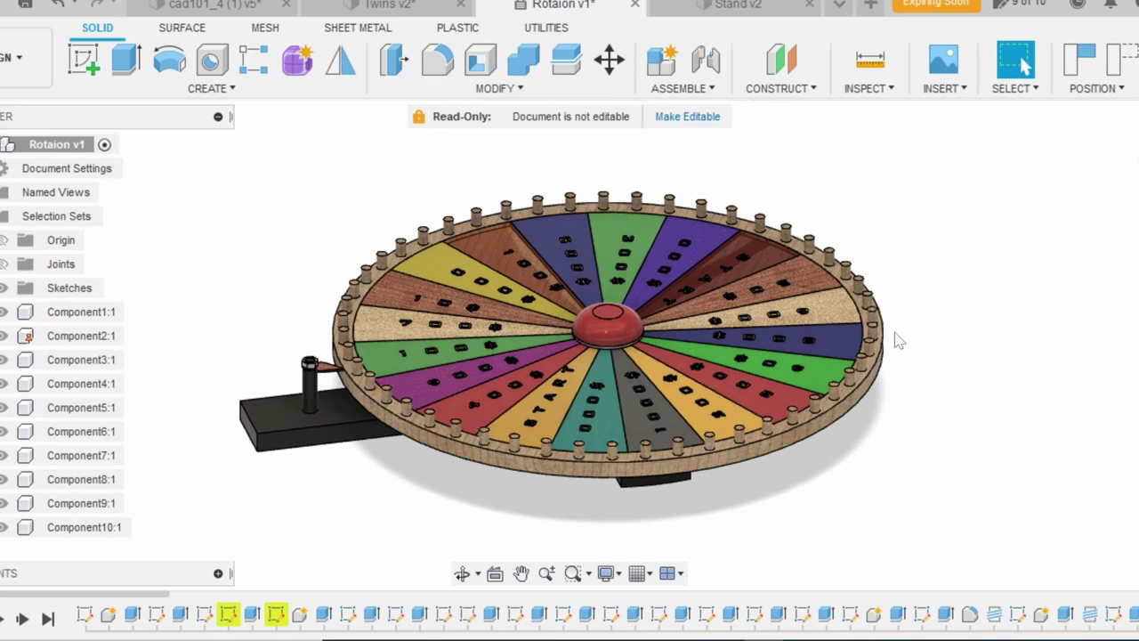
# Spin the prize wheel around its centre hub so its segments move to new positions
pyautogui.moveTo(836, 325)
pyautogui.mouseDown()
pyautogui.moveTo(461, 401)
pyautogui.moveTo(503, 420)
pyautogui.moveTo(771, 359)
pyautogui.moveTo(589, 225)
pyautogui.moveTo(743, 335)
pyautogui.moveTo(508, 282)
pyautogui.moveTo(665, 436)
pyautogui.moveTo(546, 428)
pyautogui.moveTo(701, 299)
pyautogui.moveTo(698, 431)
pyautogui.mouseUp()
pyautogui.scroll(-2, 466, 501)
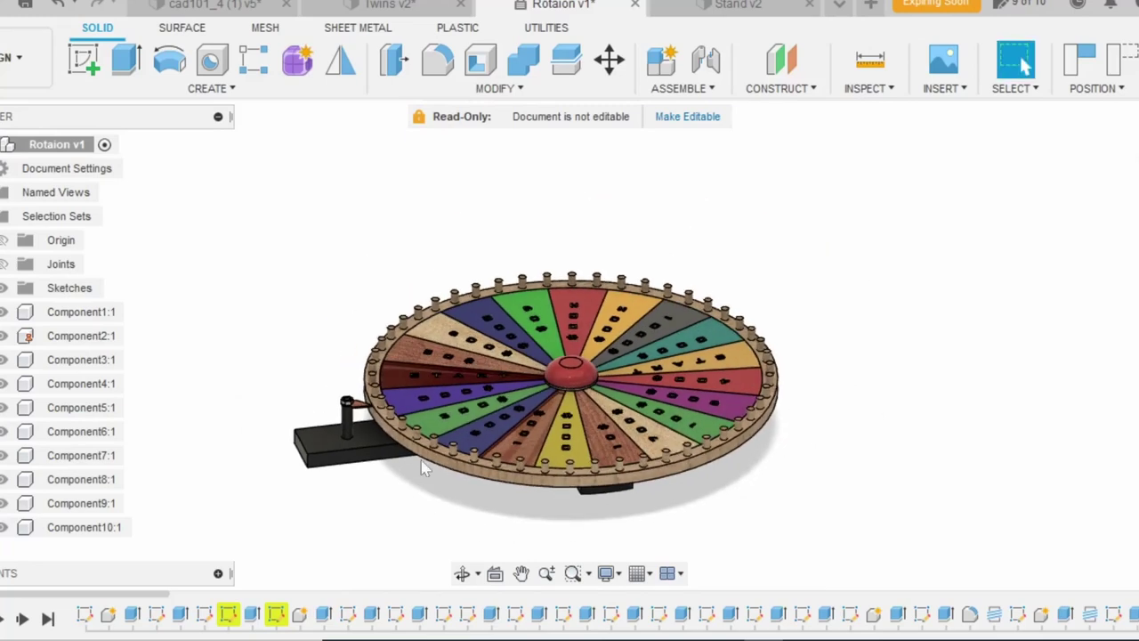
pyautogui.scroll(-1, 424, 470)
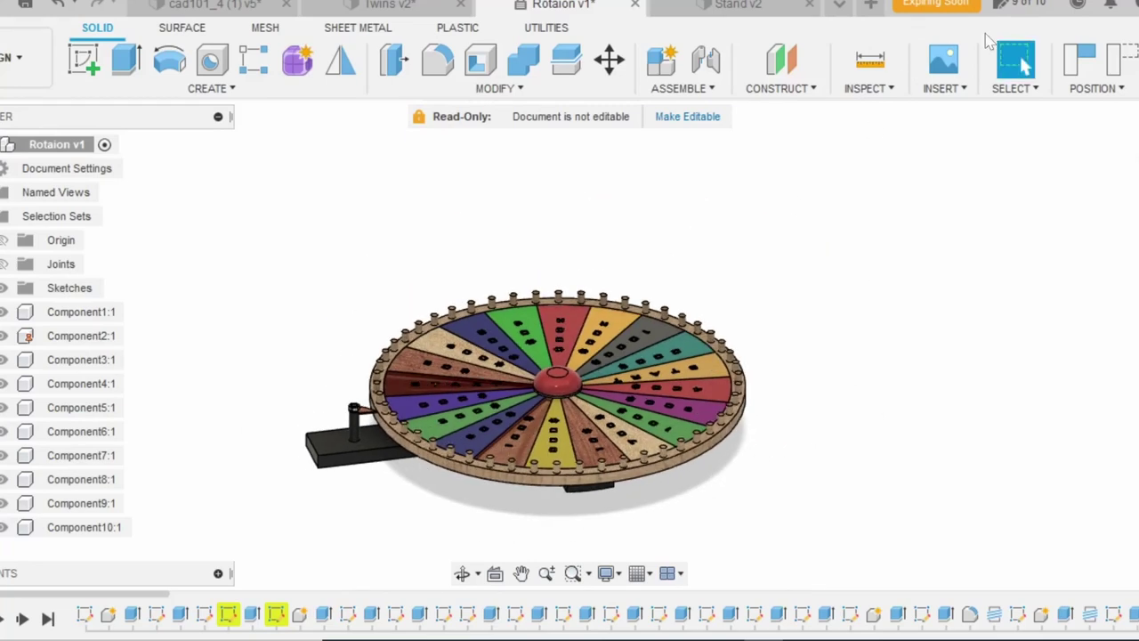
# View the wheel from straight above, then from an angle showing the wheel and stand
pyautogui.click(462, 573)
pyautogui.moveTo(415, 508)
pyautogui.mouseDown()
pyautogui.moveTo(407, 577)
pyautogui.moveTo(300, 213)
pyautogui.moveTo(329, 163)
pyautogui.mouseUp()
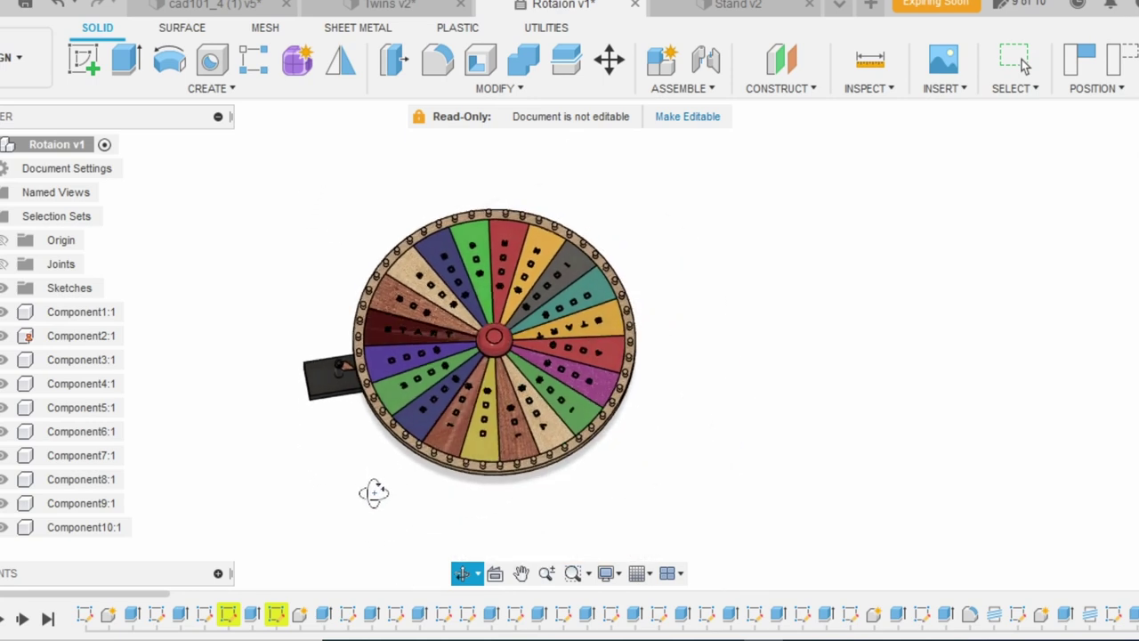
pyautogui.scroll(5, 374, 491)
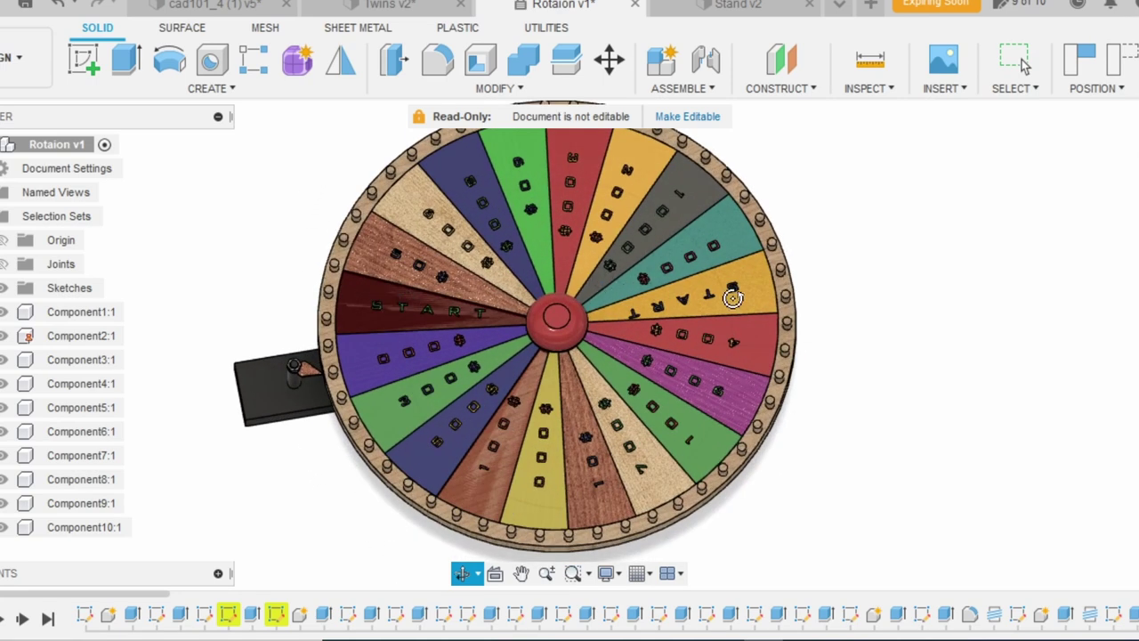
pyautogui.scroll(2, 732, 298)
pyautogui.scroll(2, 742, 310)
pyautogui.scroll(-2, 746, 309)
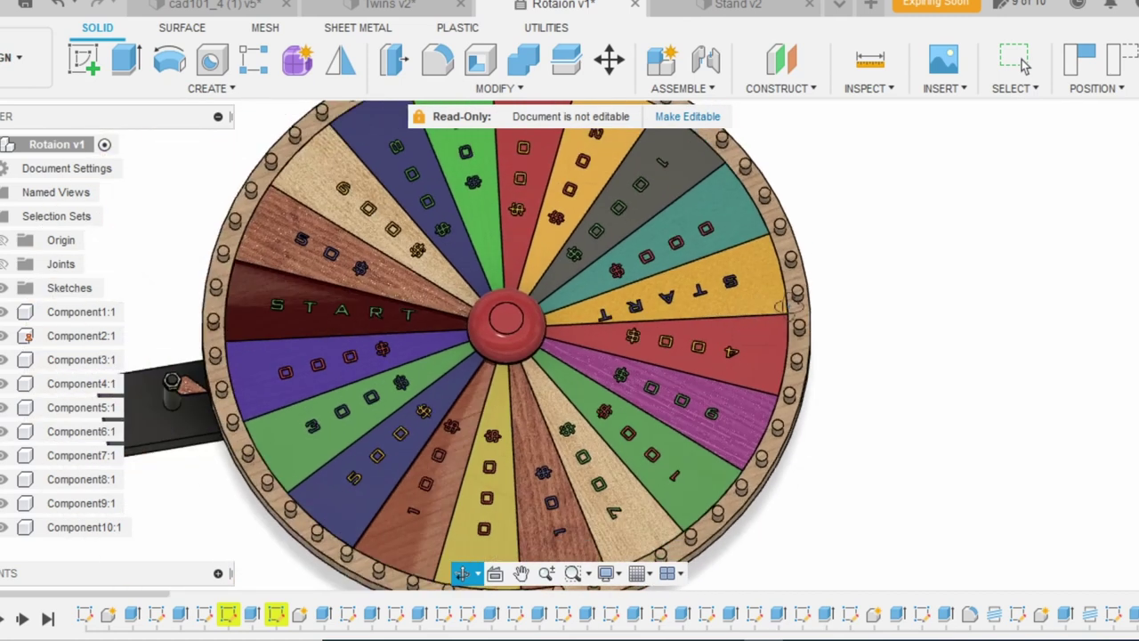
pyautogui.scroll(-2, 839, 307)
pyautogui.scroll(-1, 839, 308)
pyautogui.moveTo(434, 525)
pyautogui.mouseDown()
pyautogui.moveTo(408, 398)
pyautogui.moveTo(261, 341)
pyautogui.moveTo(287, 432)
pyautogui.moveTo(405, 479)
pyautogui.mouseUp()
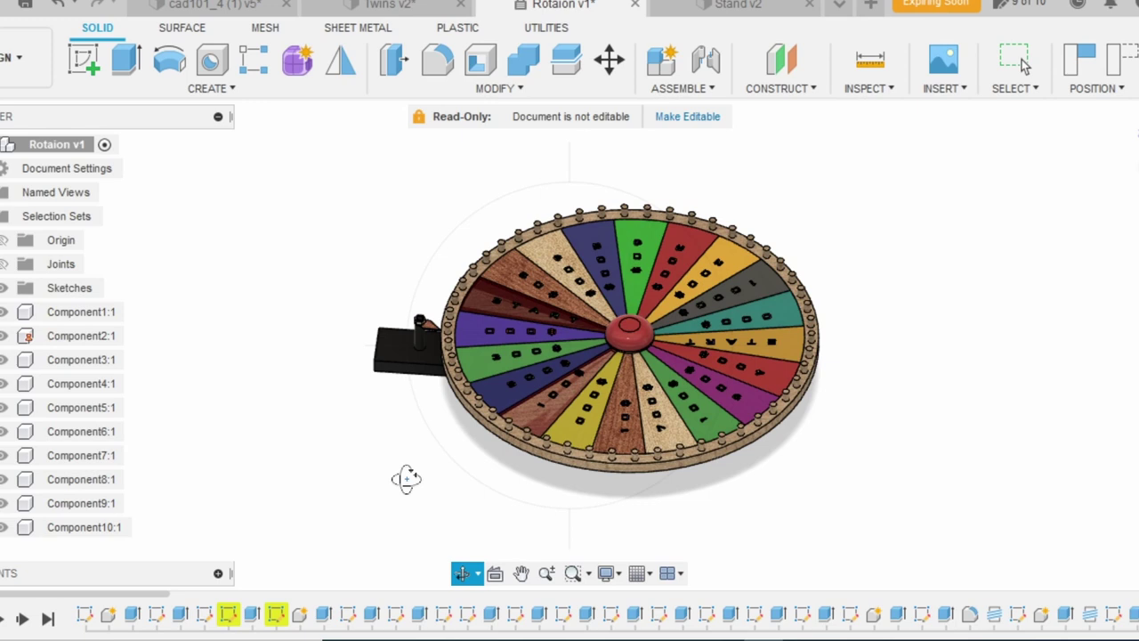
pyautogui.press('Escape')
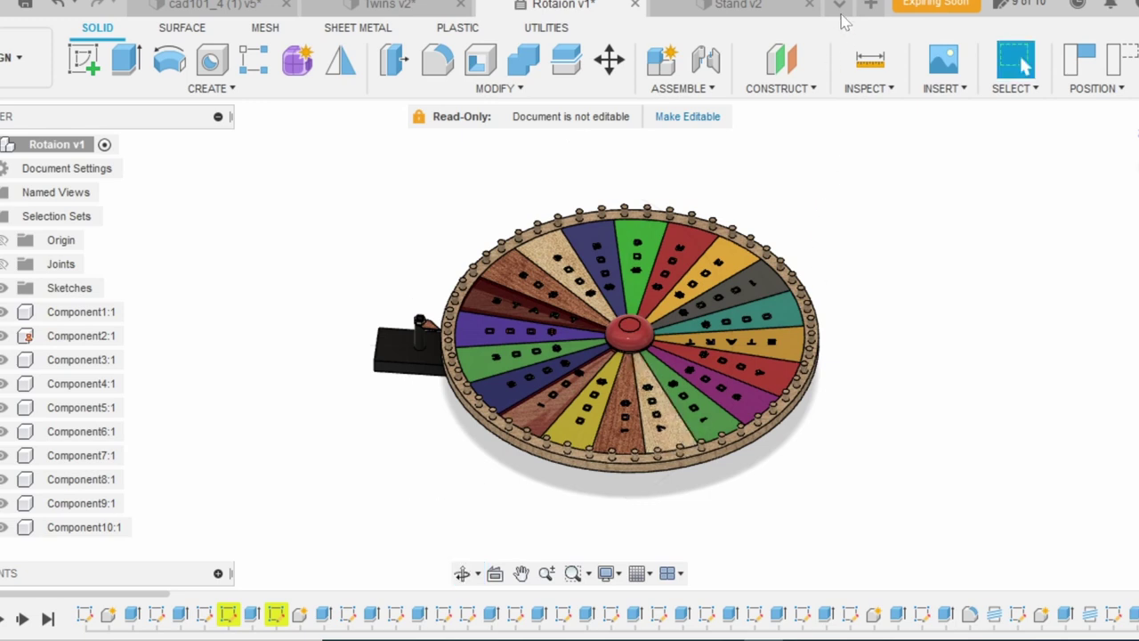
# Switch to Stand v2, orbit to a front view of its X shape, and zoom out
pyautogui.click(839, 6)
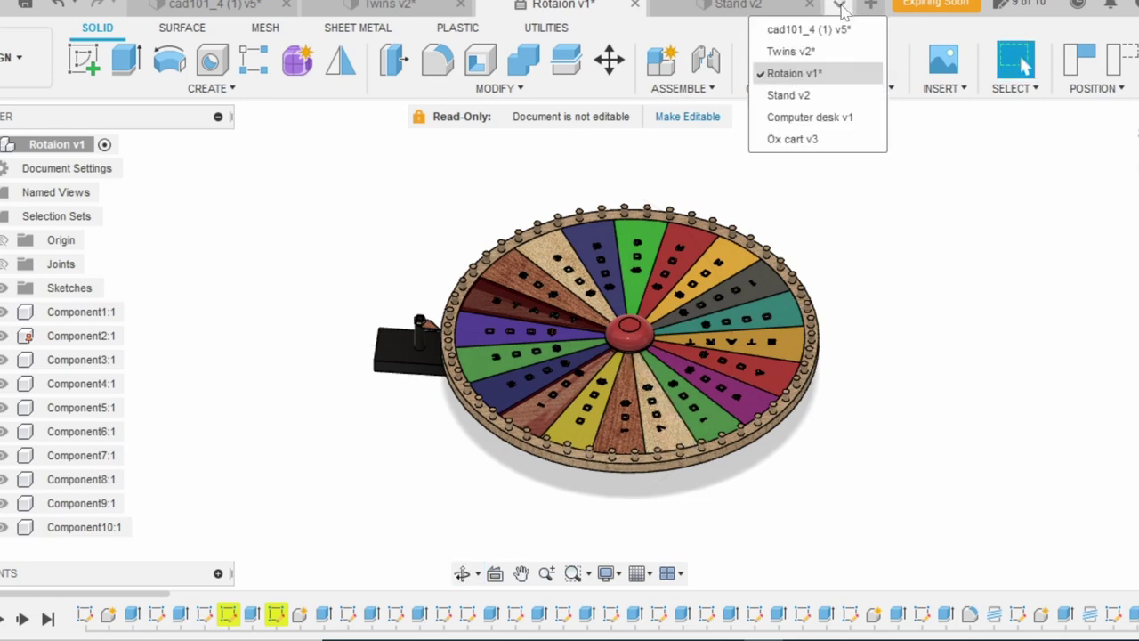
pyautogui.click(801, 96)
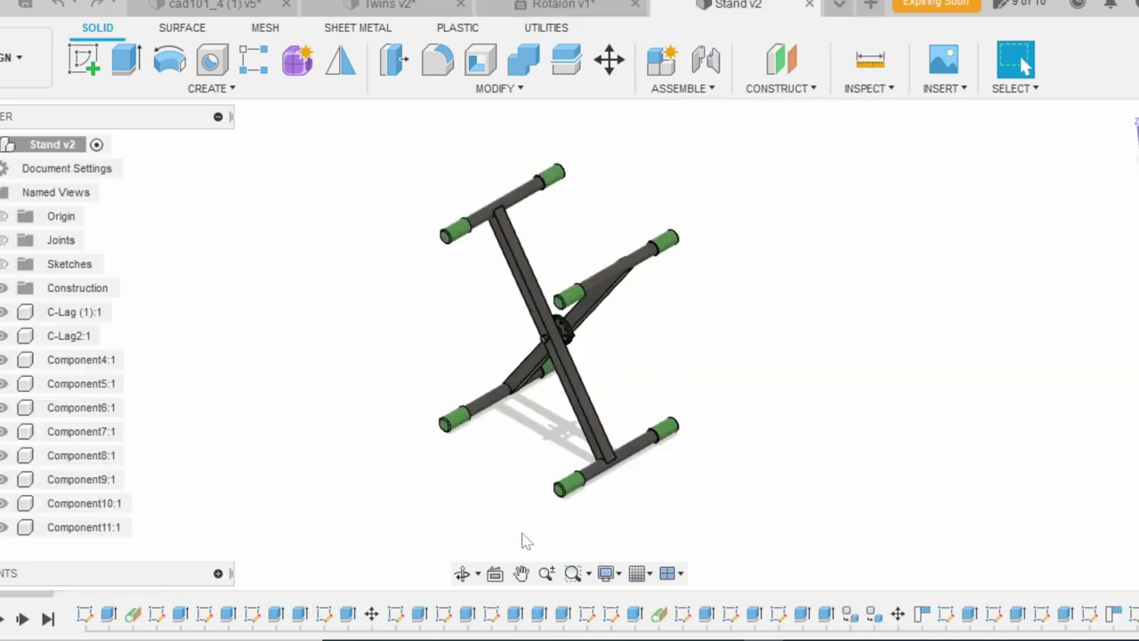
pyautogui.click(462, 573)
pyautogui.moveTo(401, 521)
pyautogui.mouseDown()
pyautogui.moveTo(471, 513)
pyautogui.moveTo(492, 465)
pyautogui.moveTo(370, 479)
pyautogui.moveTo(165, 468)
pyautogui.moveTo(442, 472)
pyautogui.moveTo(495, 510)
pyautogui.moveTo(437, 510)
pyautogui.moveTo(447, 525)
pyautogui.moveTo(483, 511)
pyautogui.moveTo(440, 435)
pyautogui.mouseUp()
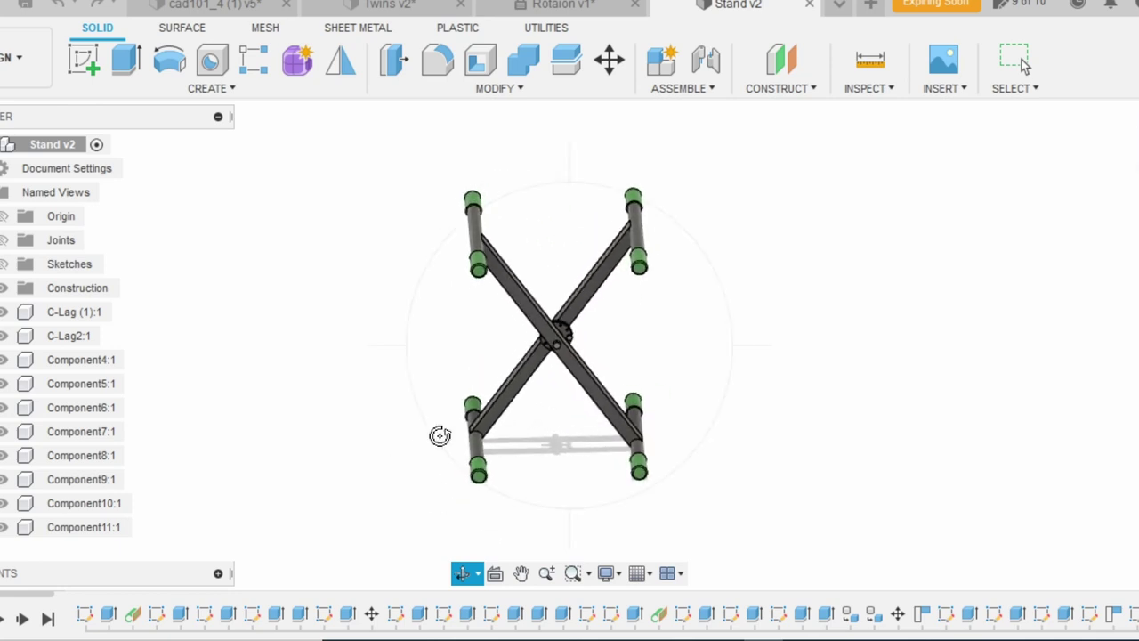
pyautogui.moveTo(614, 306); pyautogui.dragTo(654, 321)
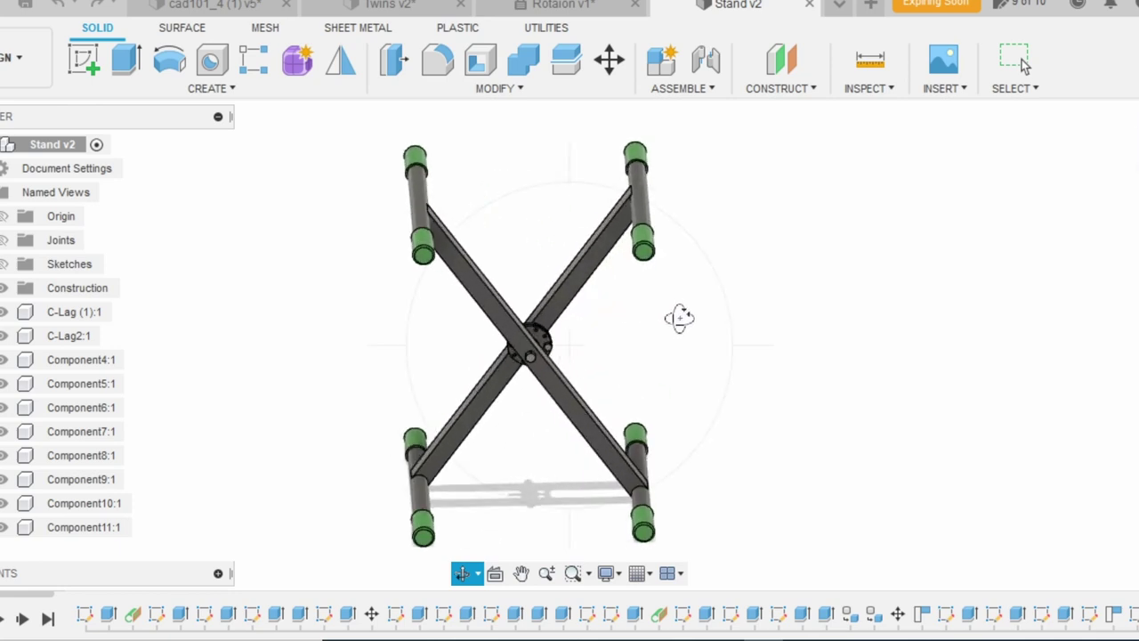
pyautogui.press('Escape')
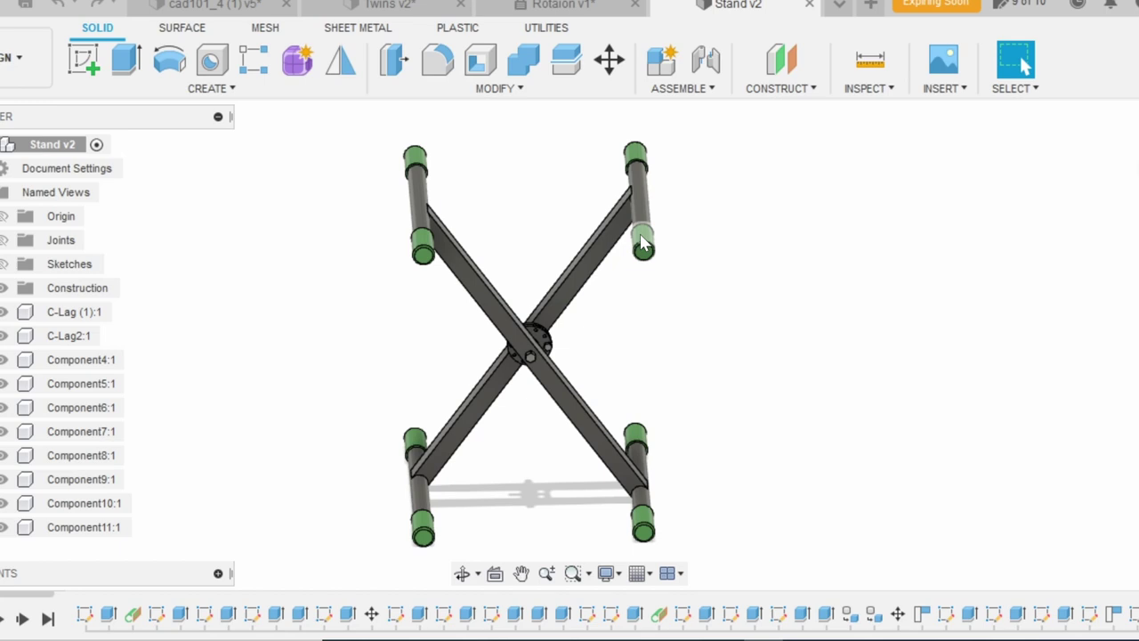
pyautogui.scroll(-2, 628, 338)
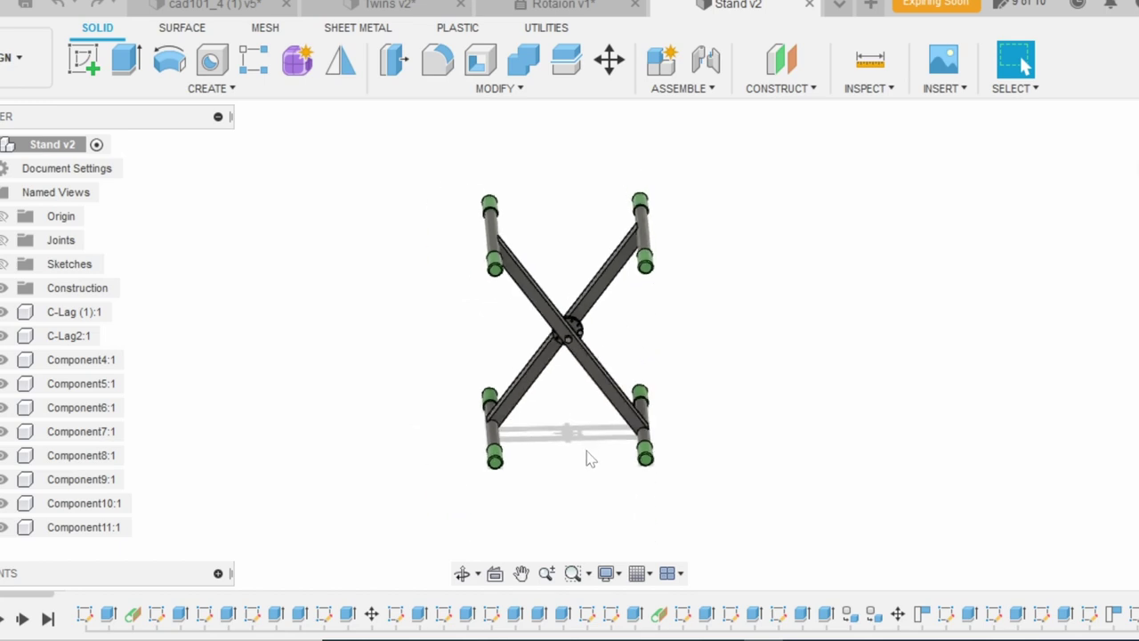
# Orbit the scissor stand to an angled 3D view, then to a front-facing X, adjusting zoom
pyautogui.click(461, 572)
pyautogui.moveTo(440, 539); pyautogui.dragTo(338, 534)
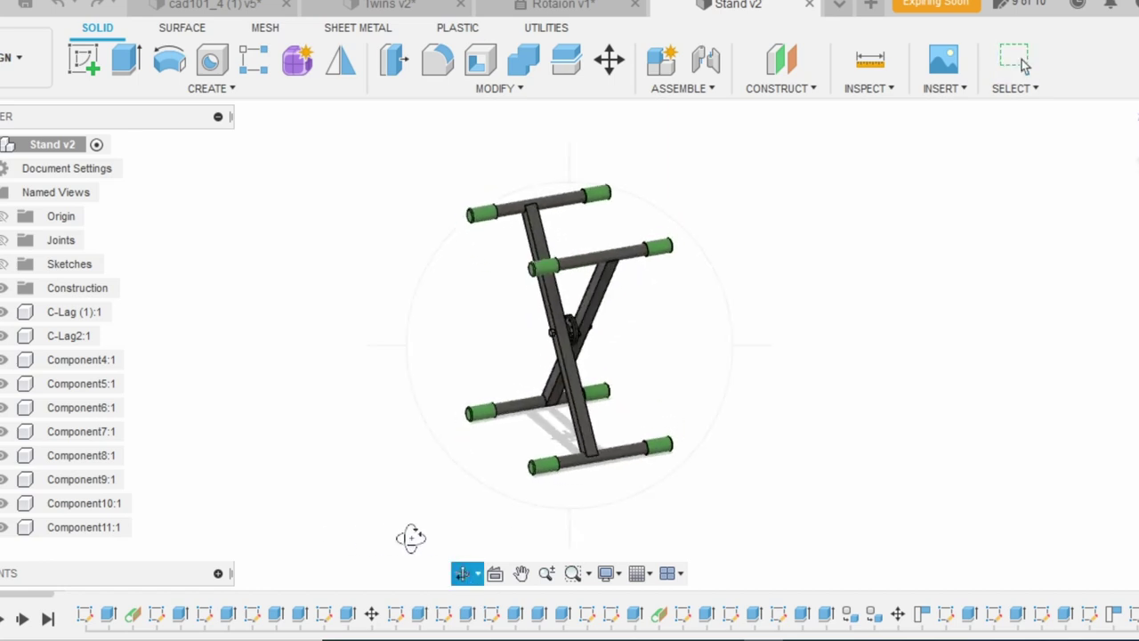
pyautogui.press('Escape')
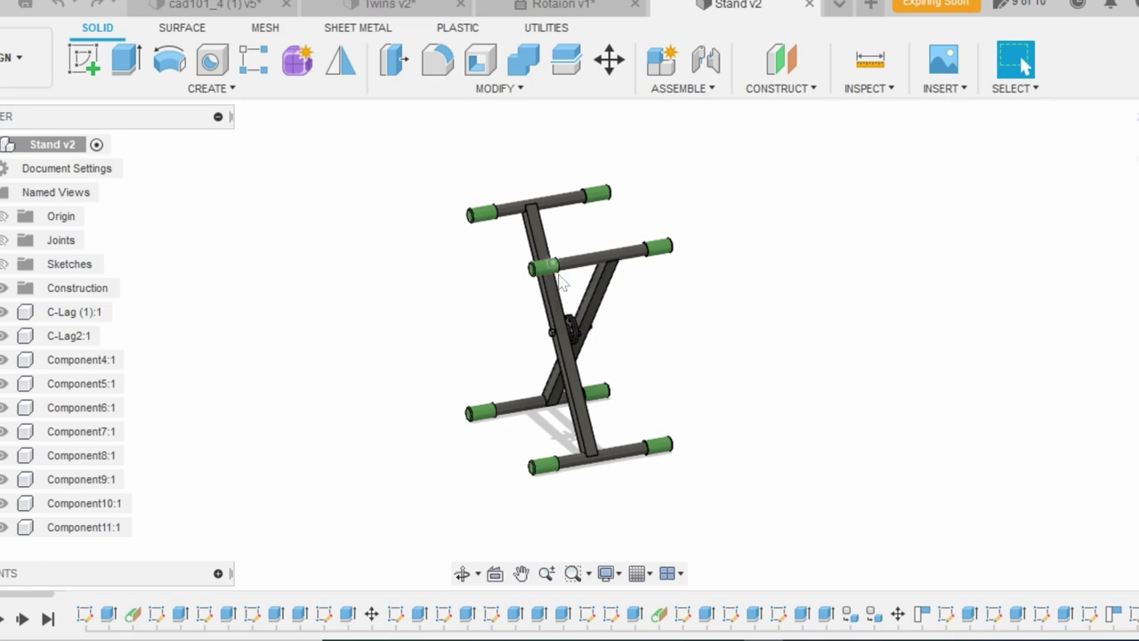
pyautogui.click(462, 573)
pyautogui.moveTo(455, 530)
pyautogui.mouseDown()
pyautogui.moveTo(618, 514)
pyautogui.moveTo(471, 526)
pyautogui.moveTo(411, 511)
pyautogui.moveTo(540, 518)
pyautogui.mouseUp()
pyautogui.scroll(2, 623, 386)
pyautogui.scroll(3, 625, 380)
pyautogui.scroll(-2, 845, 437)
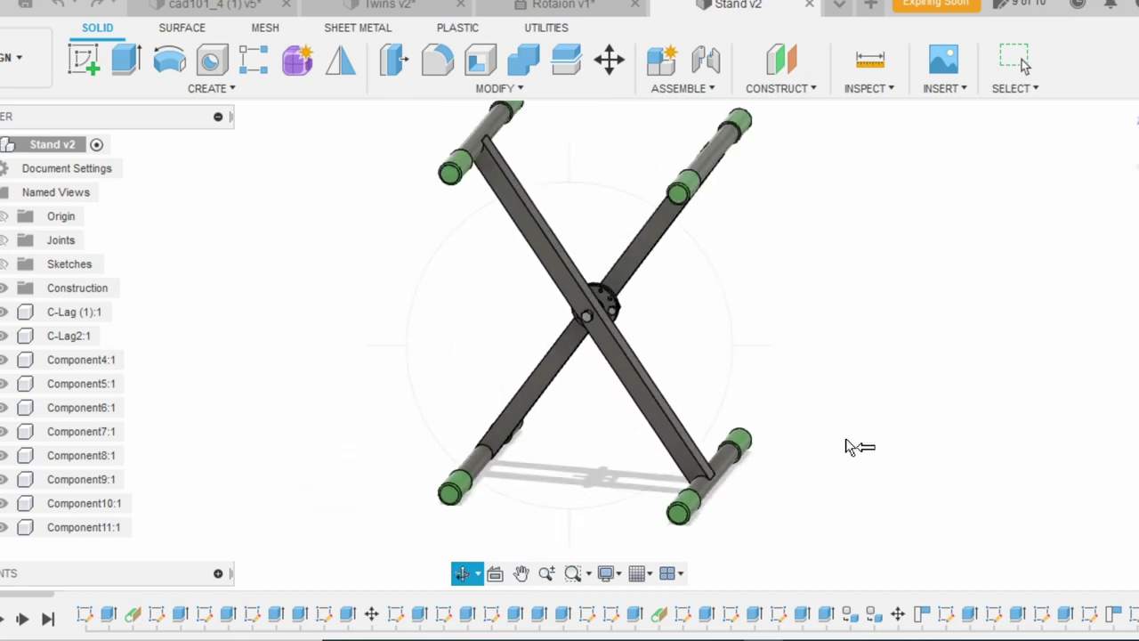
pyautogui.scroll(2, 600, 221)
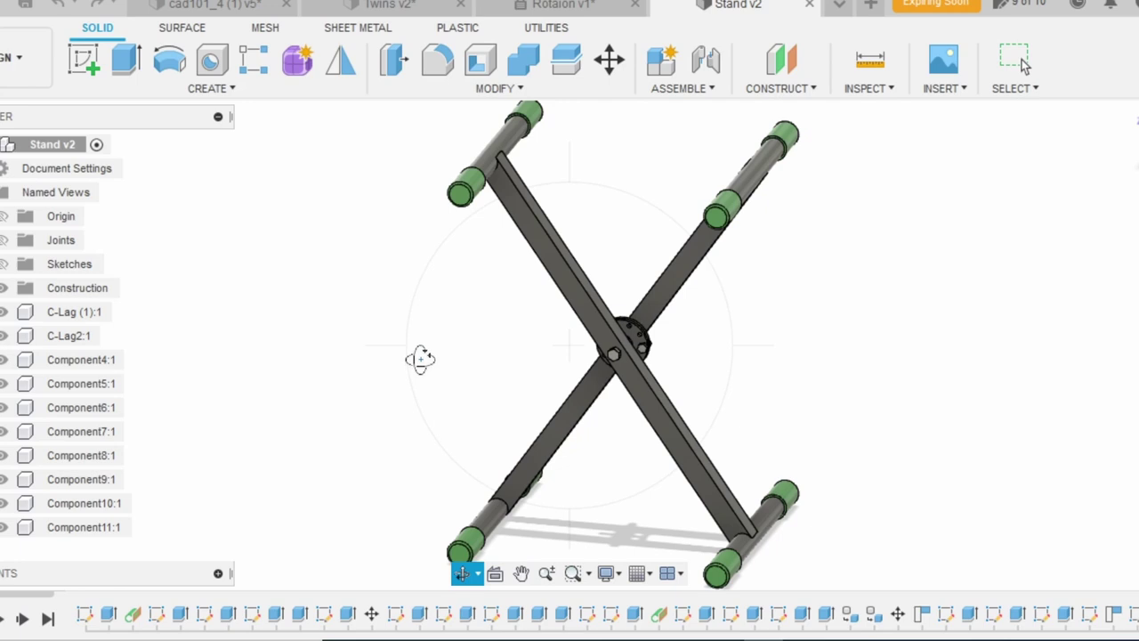
pyautogui.press('Escape')
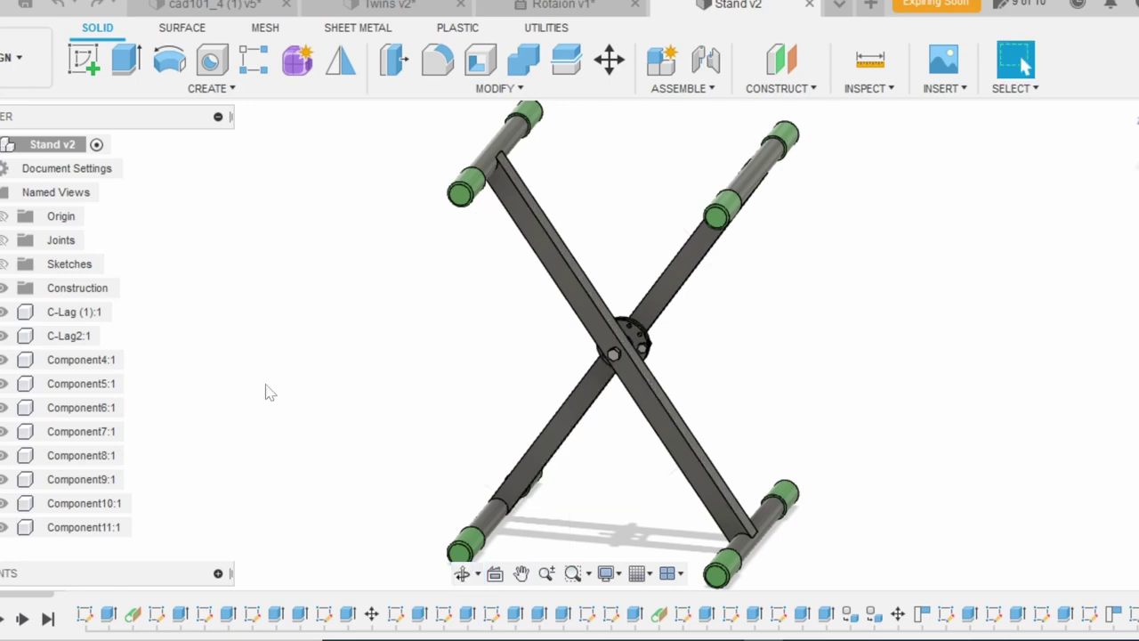
pyautogui.scroll(-2, 258, 365)
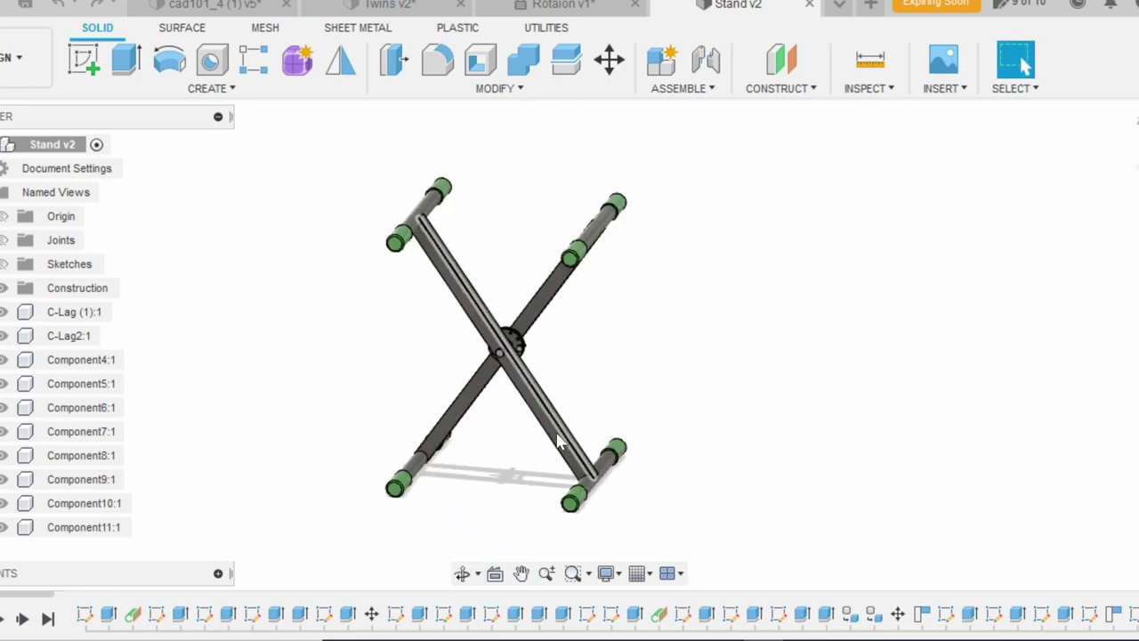
pyautogui.moveTo(559, 442)
pyautogui.keyDown('shift'); pyautogui.mouseDown(button='middle')
pyautogui.moveTo(447, 458)
pyautogui.moveTo(557, 436)
pyautogui.moveTo(564, 323)
pyautogui.moveTo(583, 399)
pyautogui.moveTo(630, 432)
pyautogui.mouseUp(button='middle'); pyautogui.keyUp('shift')
pyautogui.click(1119, 60)
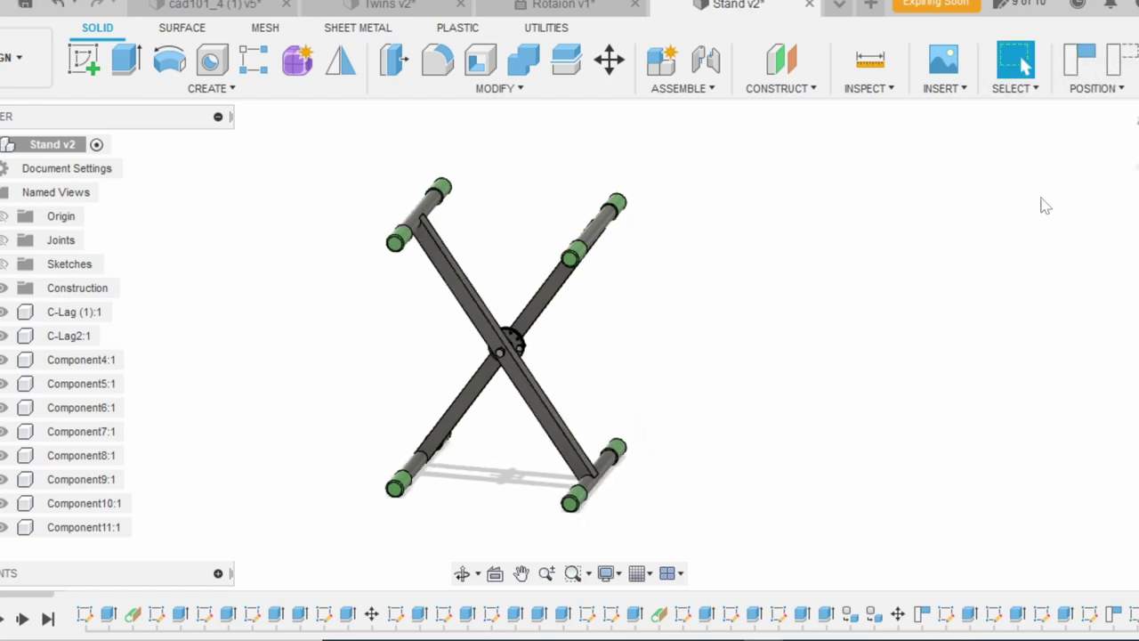
pyautogui.moveTo(564, 283)
pyautogui.mouseDown()
pyautogui.moveTo(448, 247)
pyautogui.moveTo(624, 481)
pyautogui.moveTo(564, 298)
pyautogui.mouseUp()
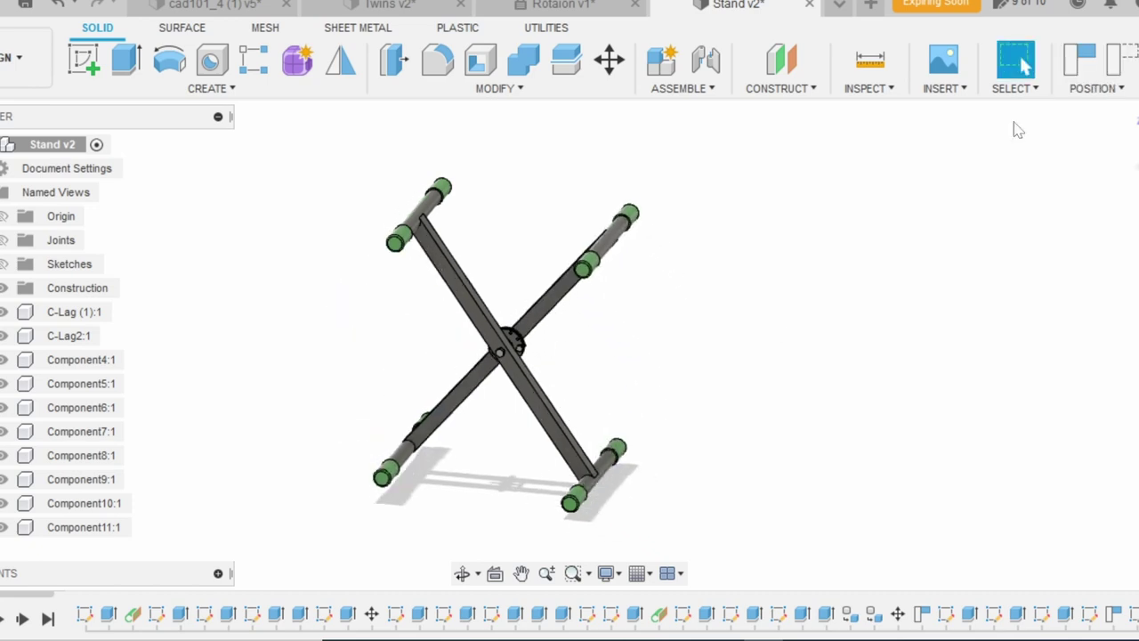
pyautogui.click(1118, 58)
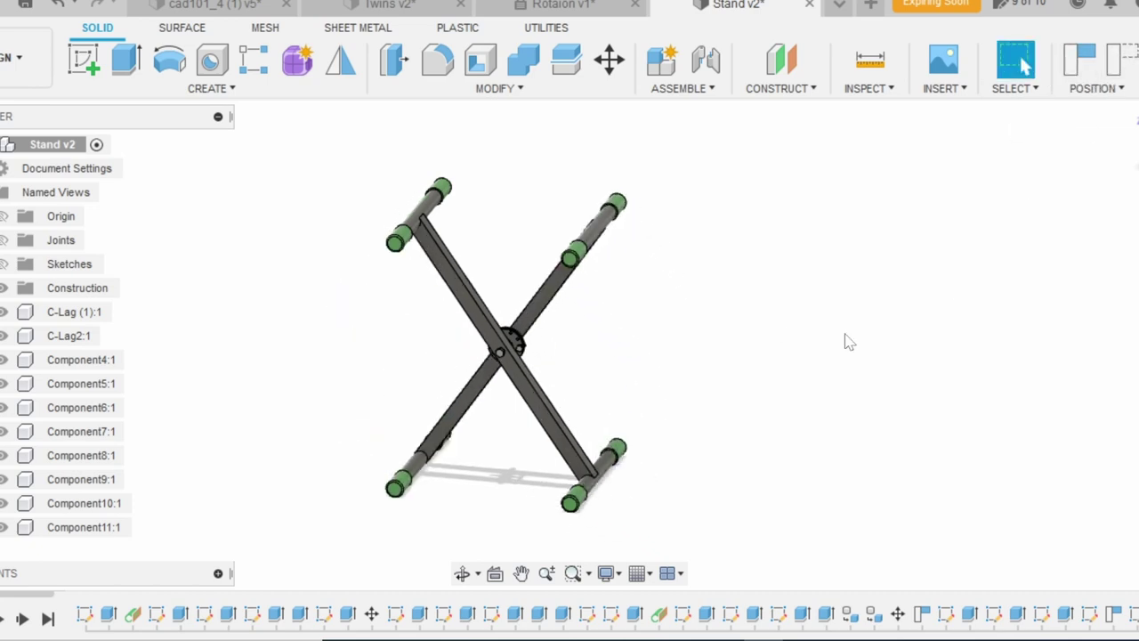
pyautogui.click(463, 575)
# Zoom in on the stand's central hub and orbit to view it side-on
pyautogui.moveTo(472, 541); pyautogui.dragTo(416, 546)
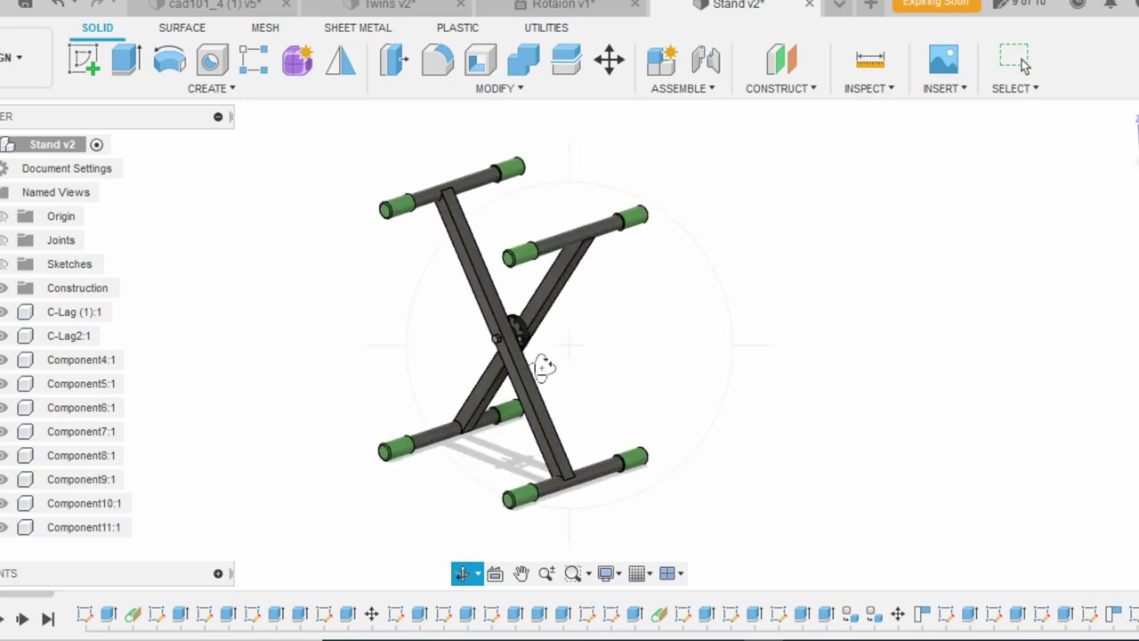
pyautogui.scroll(2, 543, 367)
pyautogui.scroll(3, 560, 369)
pyautogui.scroll(2, 587, 371)
pyautogui.scroll(2, 614, 372)
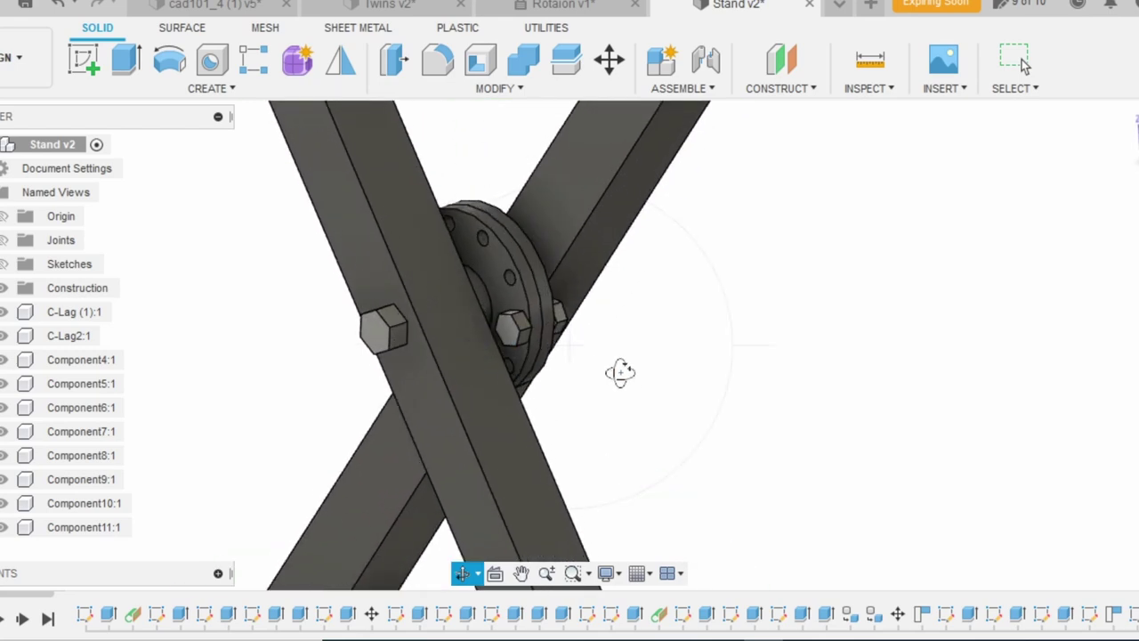
pyautogui.moveTo(639, 381)
pyautogui.mouseDown()
pyautogui.moveTo(577, 391)
pyautogui.moveTo(453, 368)
pyautogui.mouseUp()
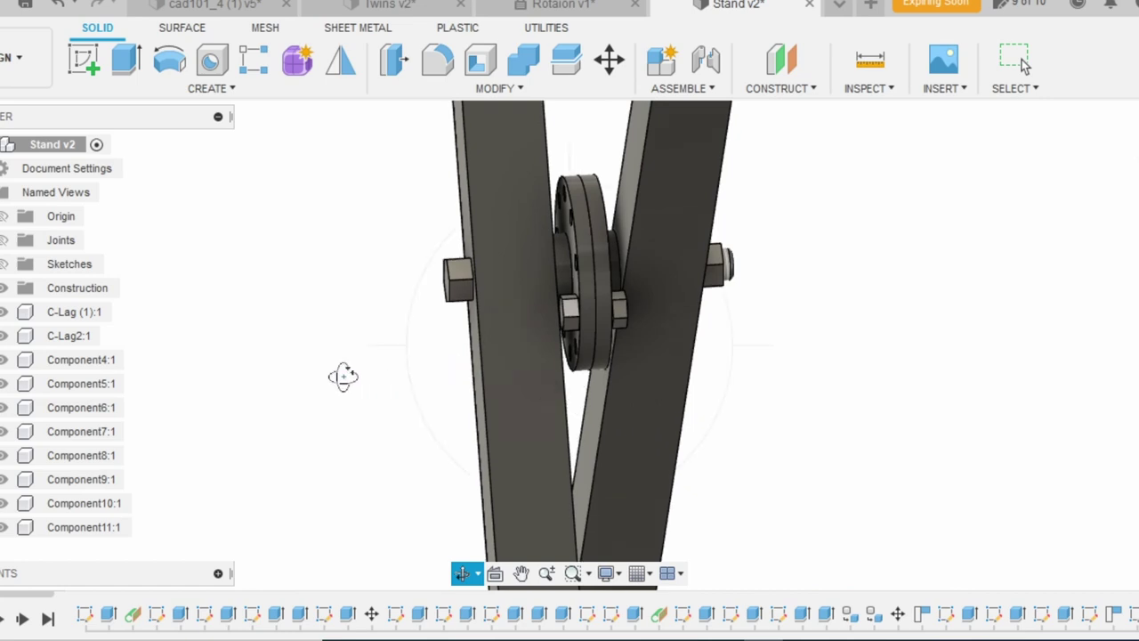
pyautogui.press('Escape')
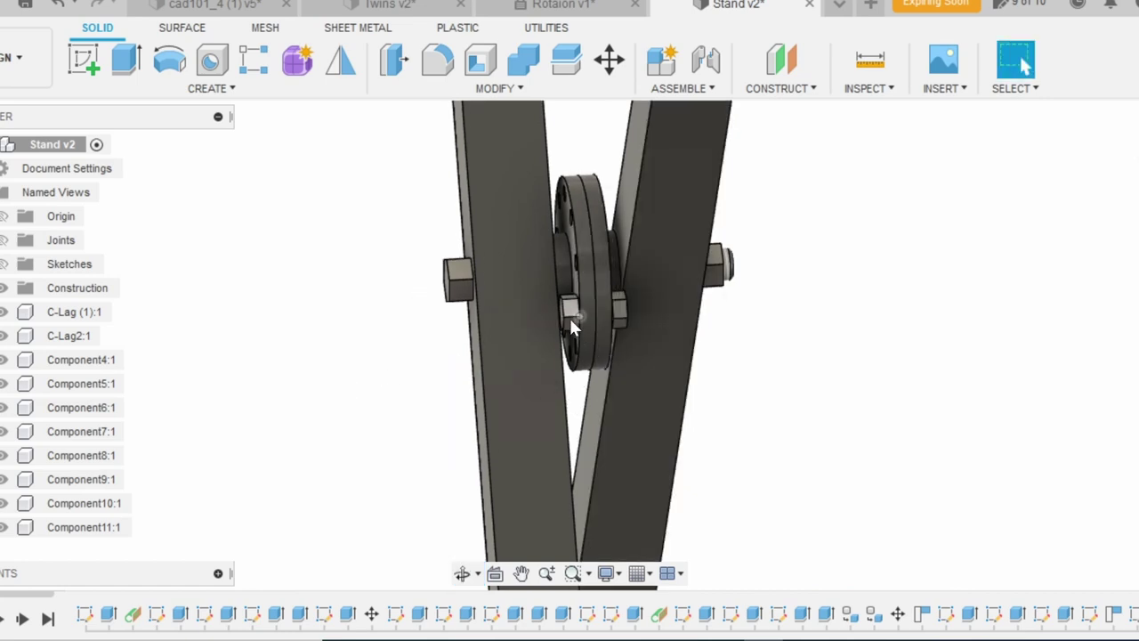
# Turn to an angled hub view and pull the small bolt and hex nut out
pyautogui.click(462, 573)
pyautogui.moveTo(426, 512)
pyautogui.mouseDown()
pyautogui.moveTo(531, 490)
pyautogui.moveTo(425, 509)
pyautogui.mouseUp()
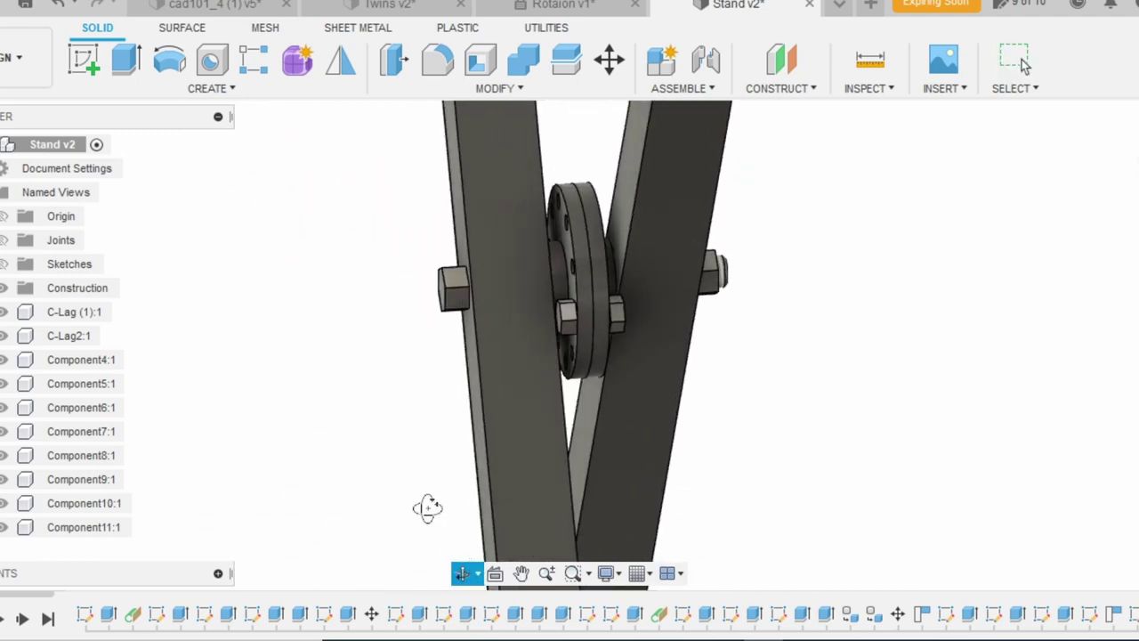
pyautogui.press('Escape')
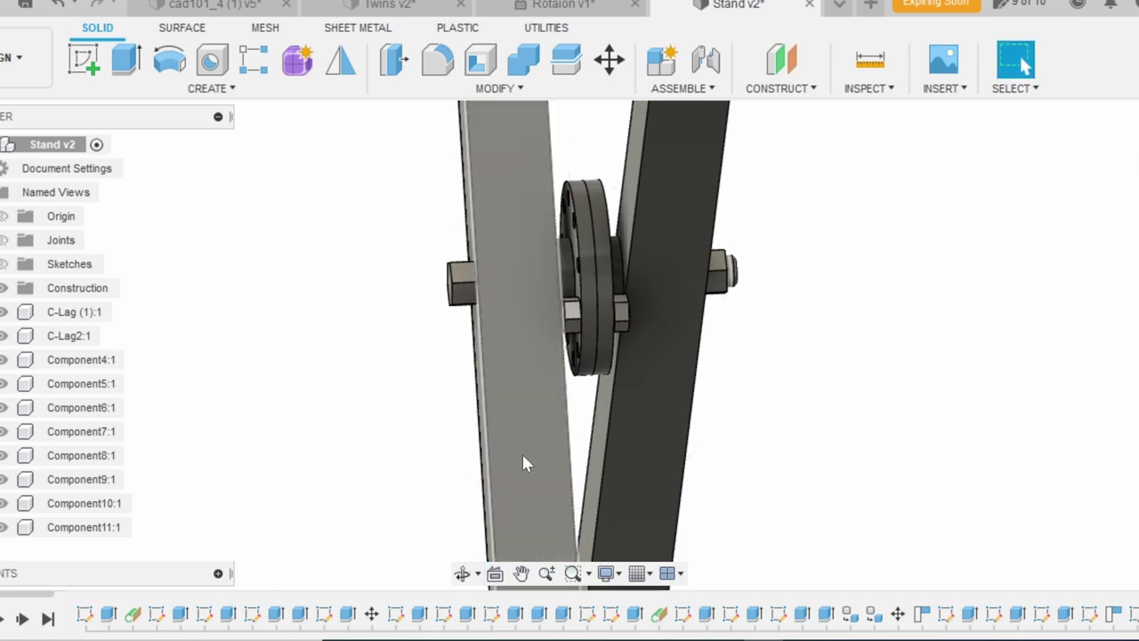
pyautogui.moveTo(532, 327); pyautogui.dragTo(479, 327)
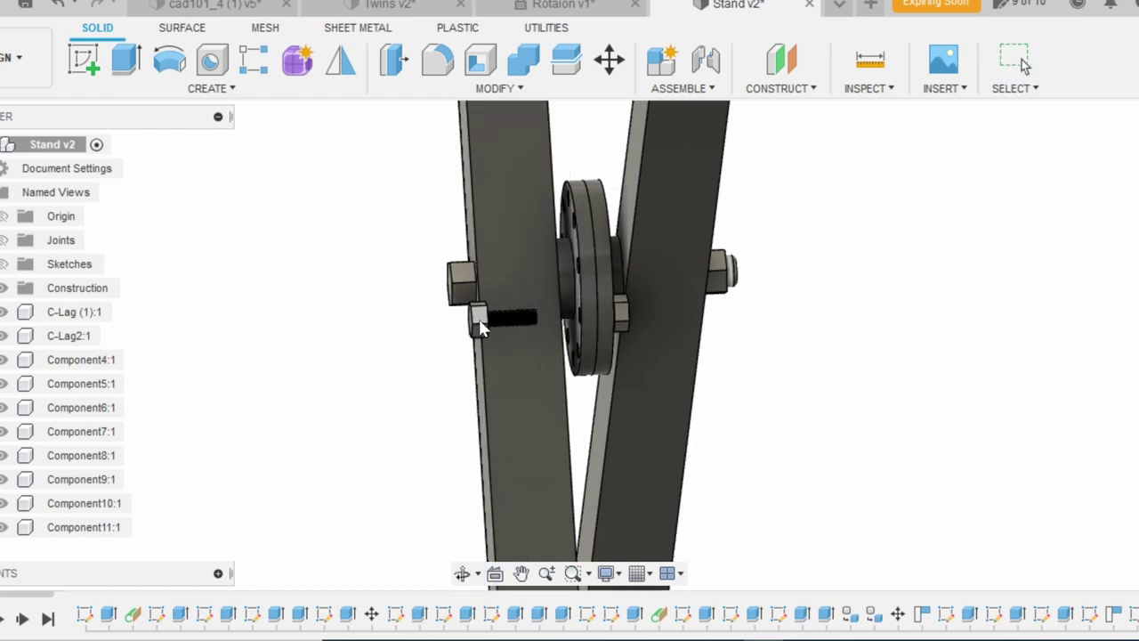
pyautogui.moveTo(621, 313); pyautogui.dragTo(787, 350)
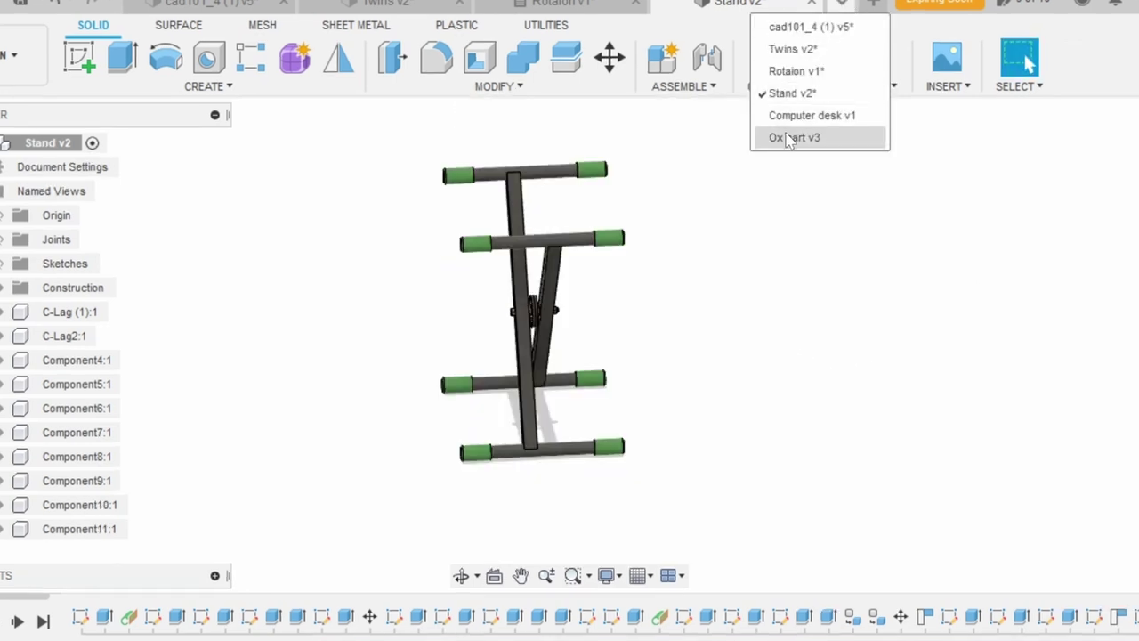
# Open Computer desk v1 and orbit the desk to a near-front view
pyautogui.click(800, 116)
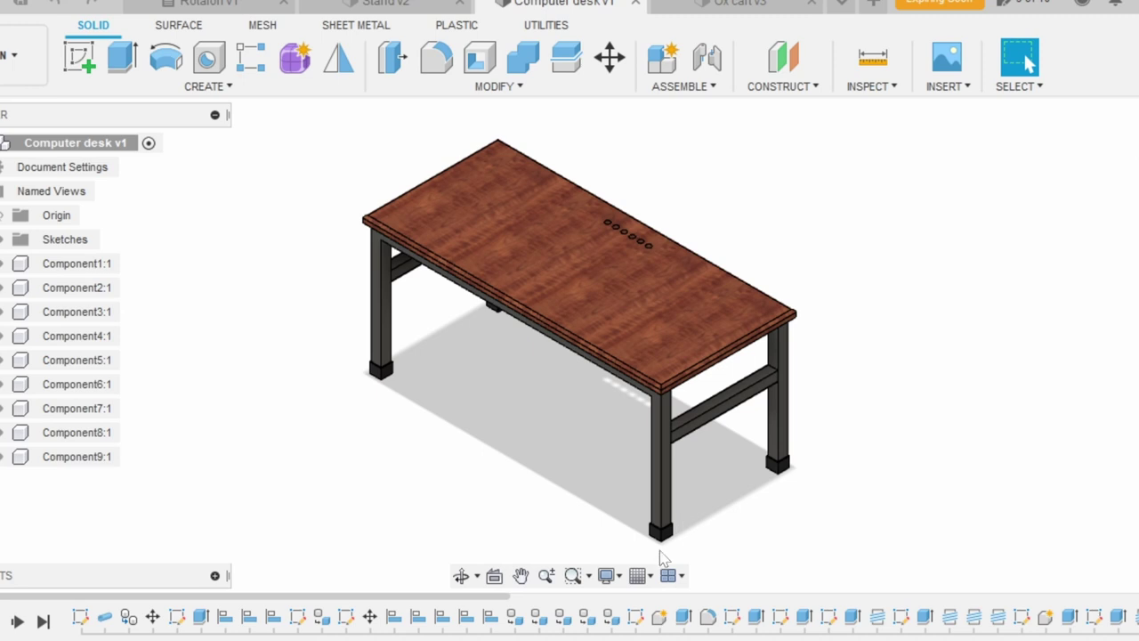
pyautogui.click(461, 575)
pyautogui.moveTo(447, 528)
pyautogui.mouseDown()
pyautogui.moveTo(490, 475)
pyautogui.moveTo(516, 397)
pyautogui.moveTo(579, 419)
pyautogui.moveTo(682, 402)
pyautogui.moveTo(810, 447)
pyautogui.moveTo(875, 493)
pyautogui.moveTo(866, 503)
pyautogui.moveTo(743, 513)
pyautogui.moveTo(804, 508)
pyautogui.mouseUp()
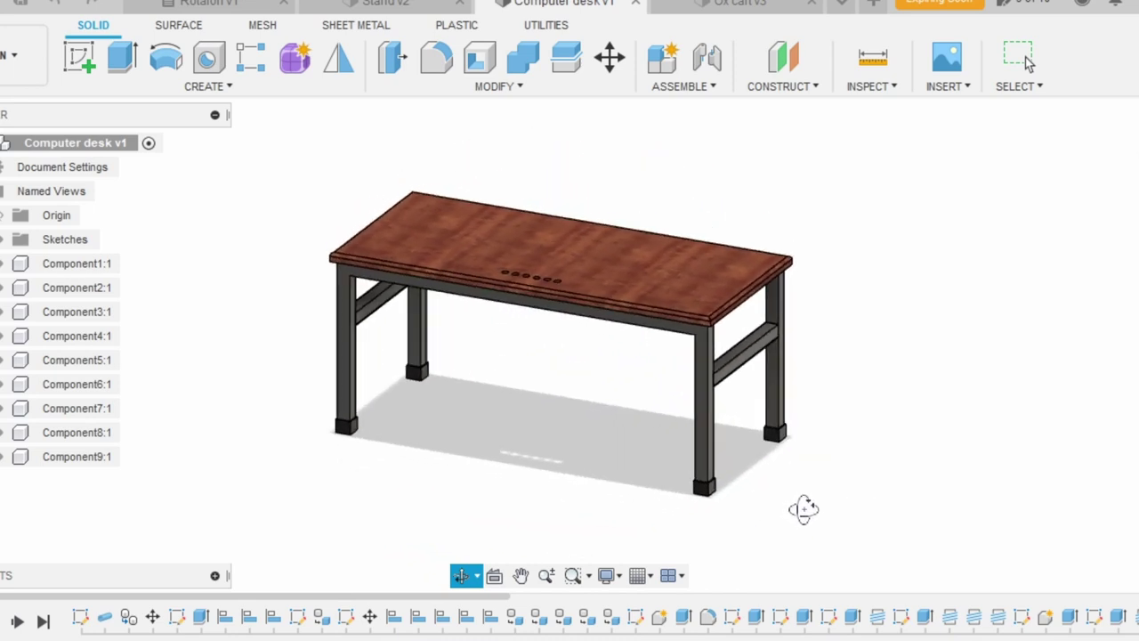
pyautogui.press('Escape')
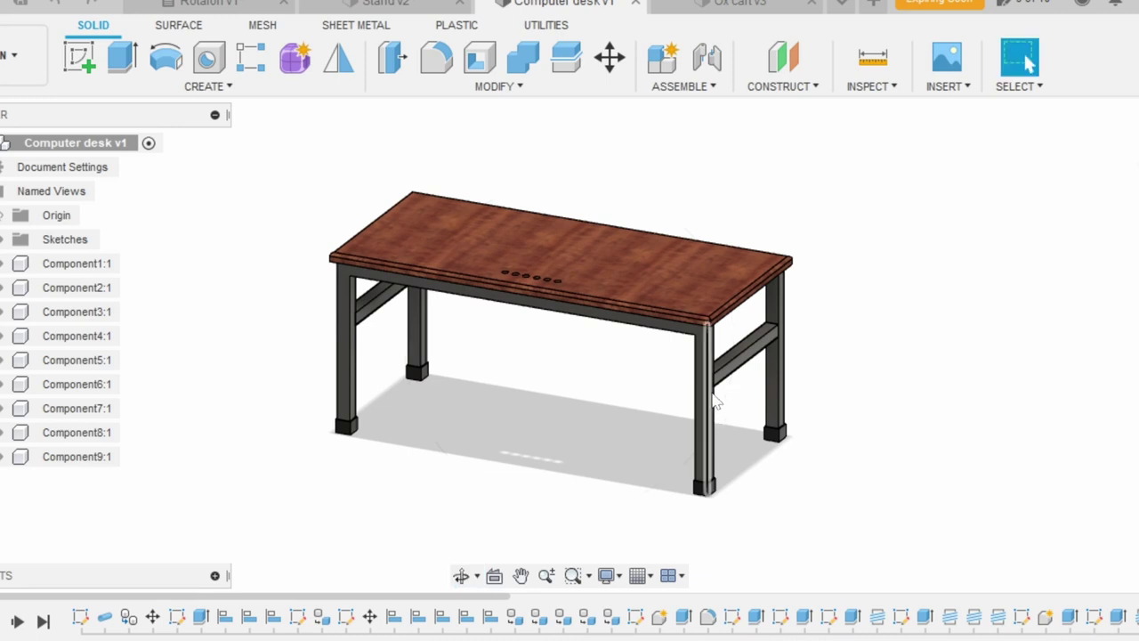
# Zoom in on a desk leg's capped foot, then back out
pyautogui.scroll(3, 707, 521)
pyautogui.scroll(4, 706, 490)
pyautogui.scroll(4, 728, 478)
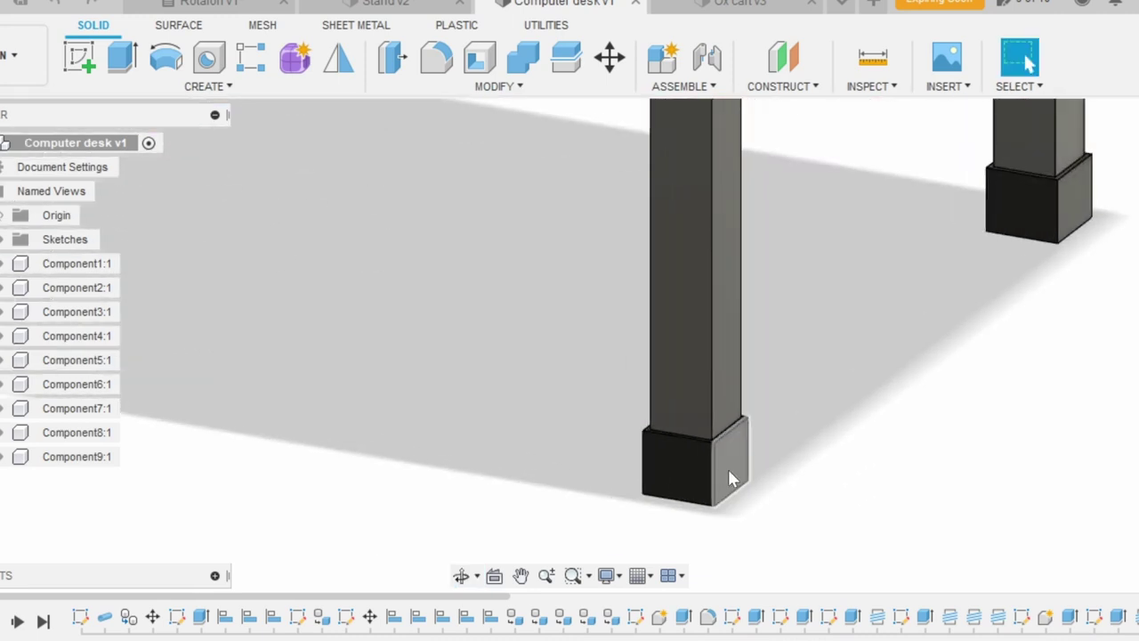
pyautogui.scroll(-3, 738, 527)
pyautogui.scroll(-3, 751, 524)
pyautogui.scroll(-2, 750, 534)
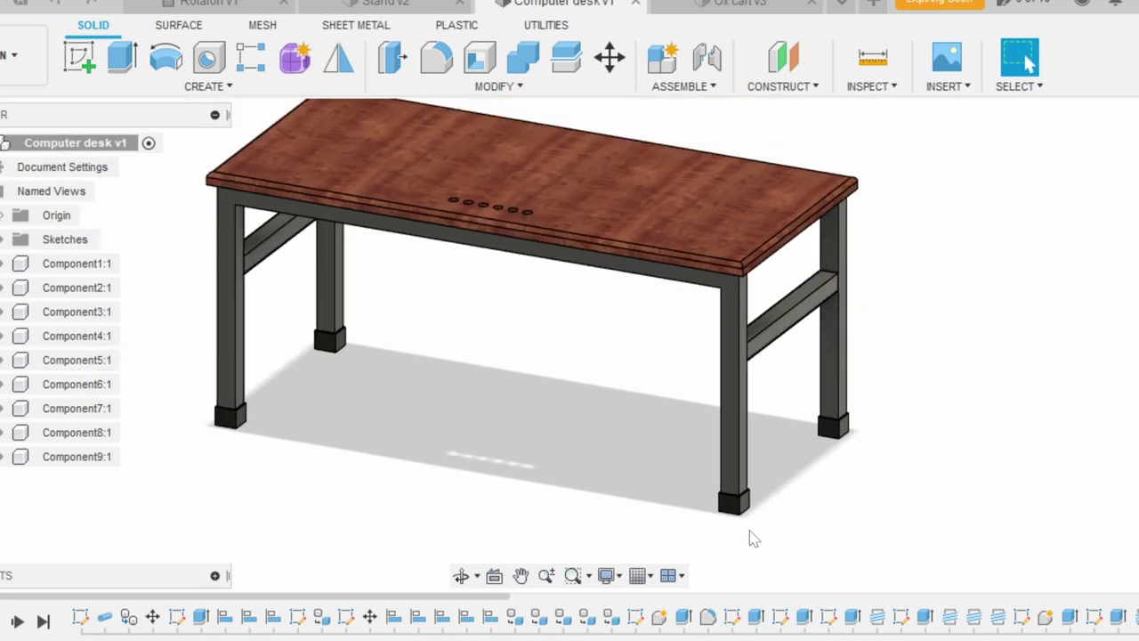
pyautogui.scroll(-1, 795, 517)
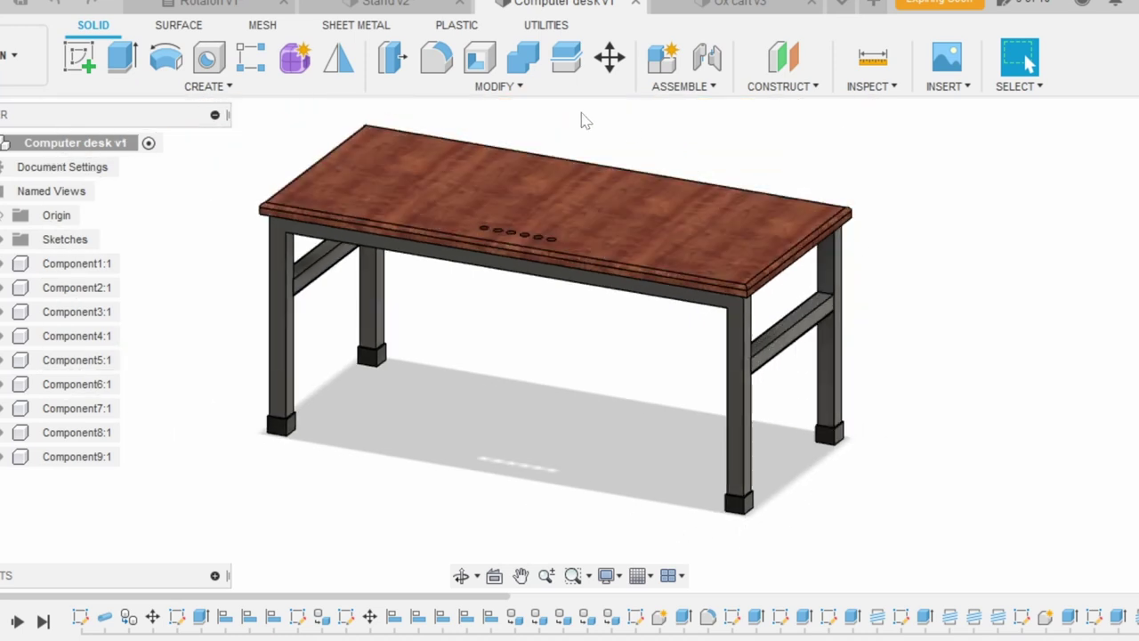
pyautogui.scroll(2, 584, 122)
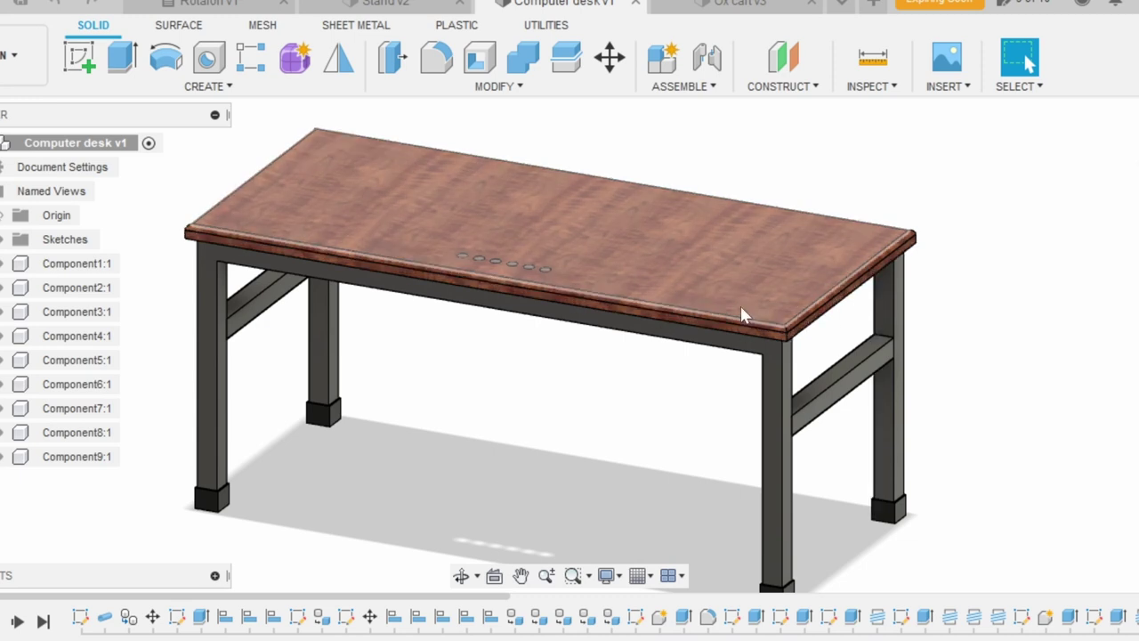
# Orbit the desk to front and top-down views, then restore the Home isometric view
pyautogui.click(461, 577)
pyautogui.moveTo(462, 534)
pyautogui.mouseDown()
pyautogui.moveTo(178, 544)
pyautogui.moveTo(223, 542)
pyautogui.mouseUp()
pyautogui.press('Escape')
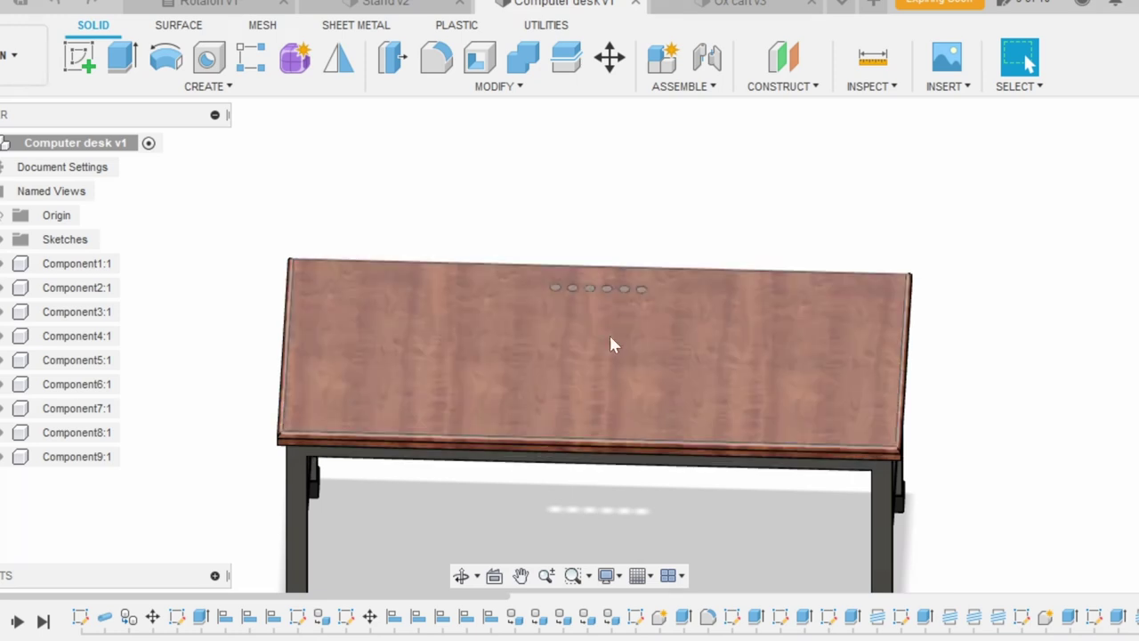
pyautogui.click(460, 579)
pyautogui.moveTo(437, 516)
pyautogui.mouseDown()
pyautogui.moveTo(460, 614)
pyautogui.moveTo(483, 605)
pyautogui.moveTo(442, 601)
pyautogui.moveTo(850, 449)
pyautogui.mouseUp()
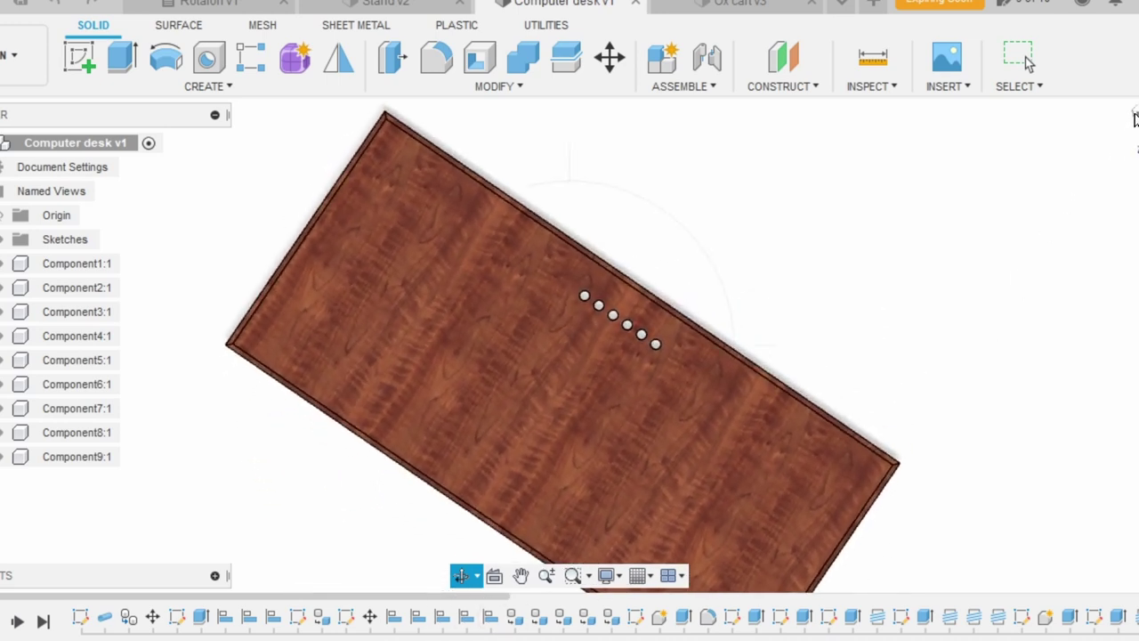
pyautogui.press('Escape')
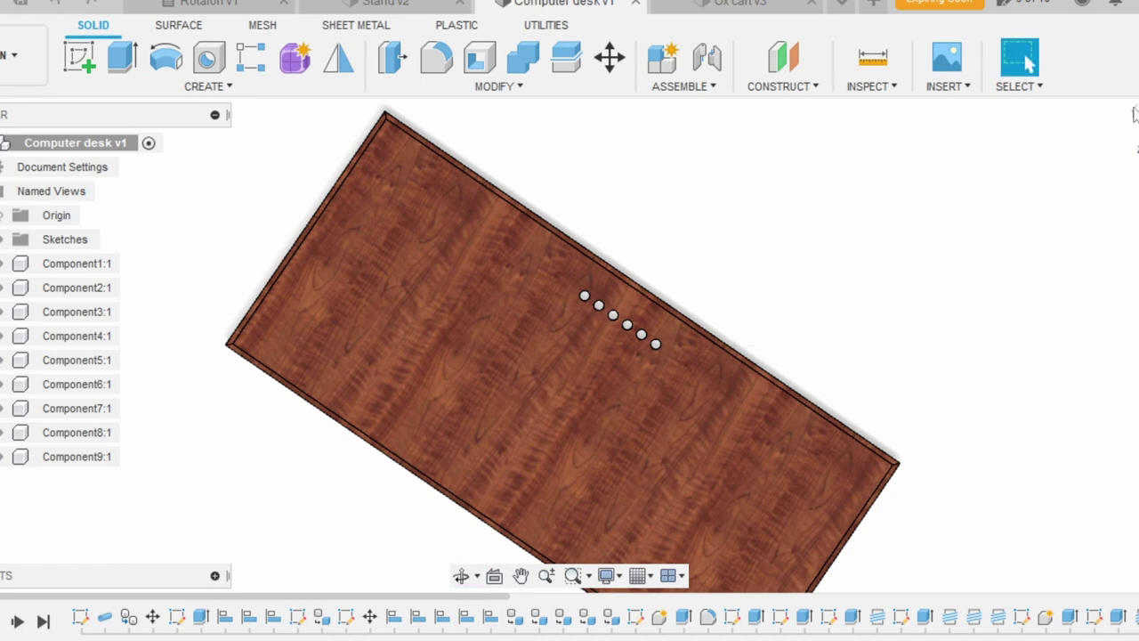
pyautogui.click(1134, 113)
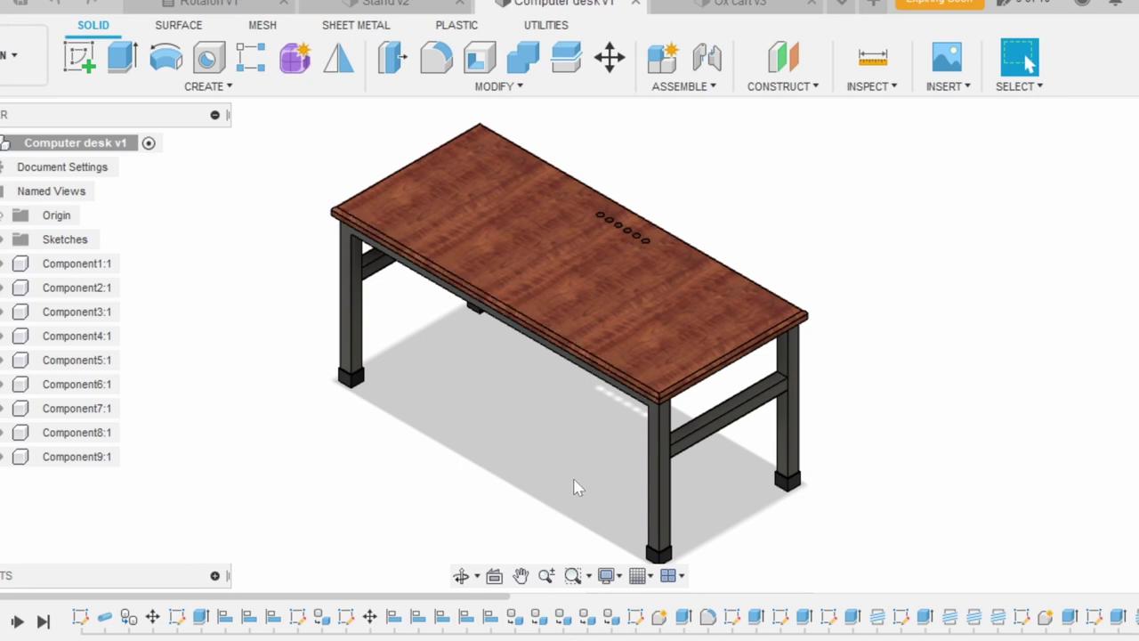
pyautogui.click(460, 576)
# Orbit the desk to a front-on view, then look down from above and zoom out
pyautogui.moveTo(432, 534)
pyautogui.mouseDown()
pyautogui.moveTo(463, 496)
pyautogui.moveTo(377, 470)
pyautogui.mouseUp()
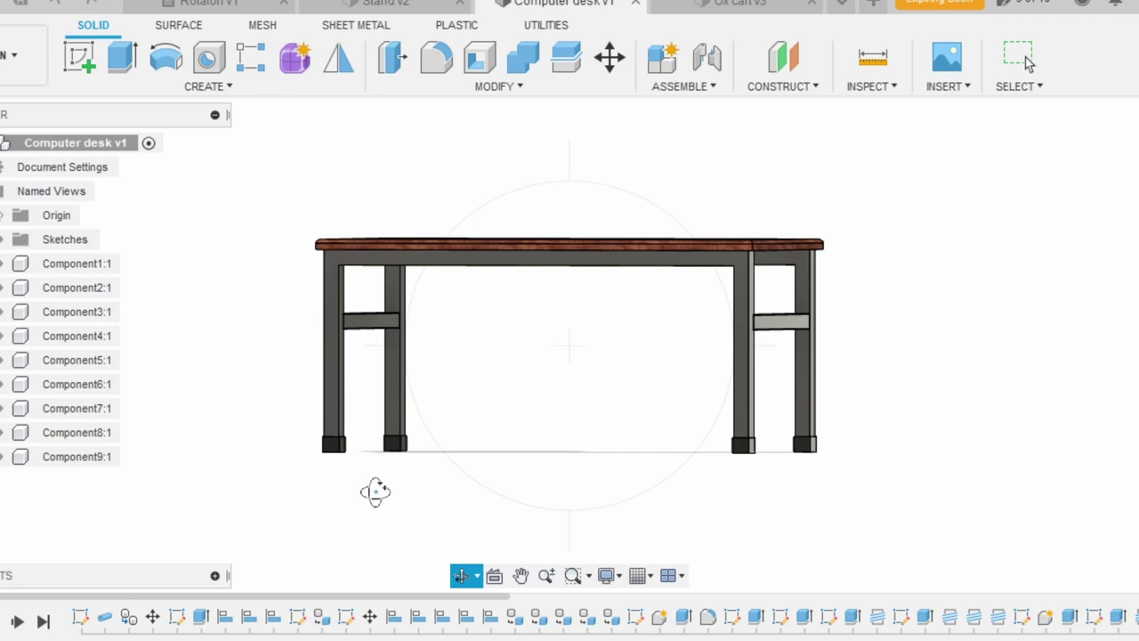
pyautogui.moveTo(375, 491)
pyautogui.mouseDown()
pyautogui.moveTo(311, 526)
pyautogui.moveTo(339, 532)
pyautogui.moveTo(303, 566)
pyautogui.mouseUp()
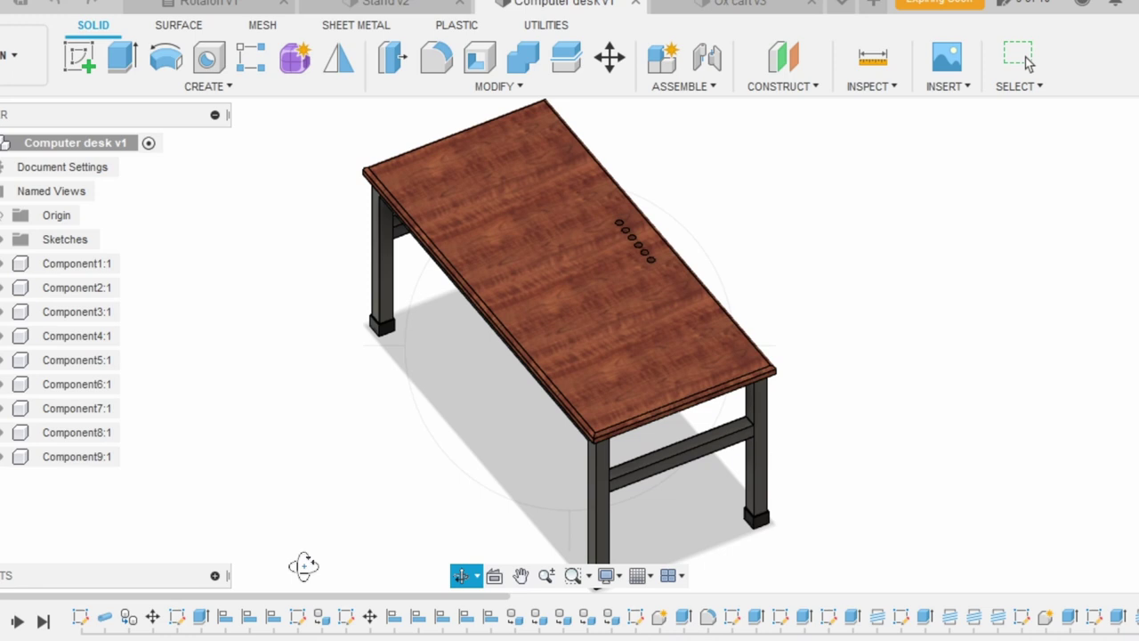
pyautogui.press('Escape')
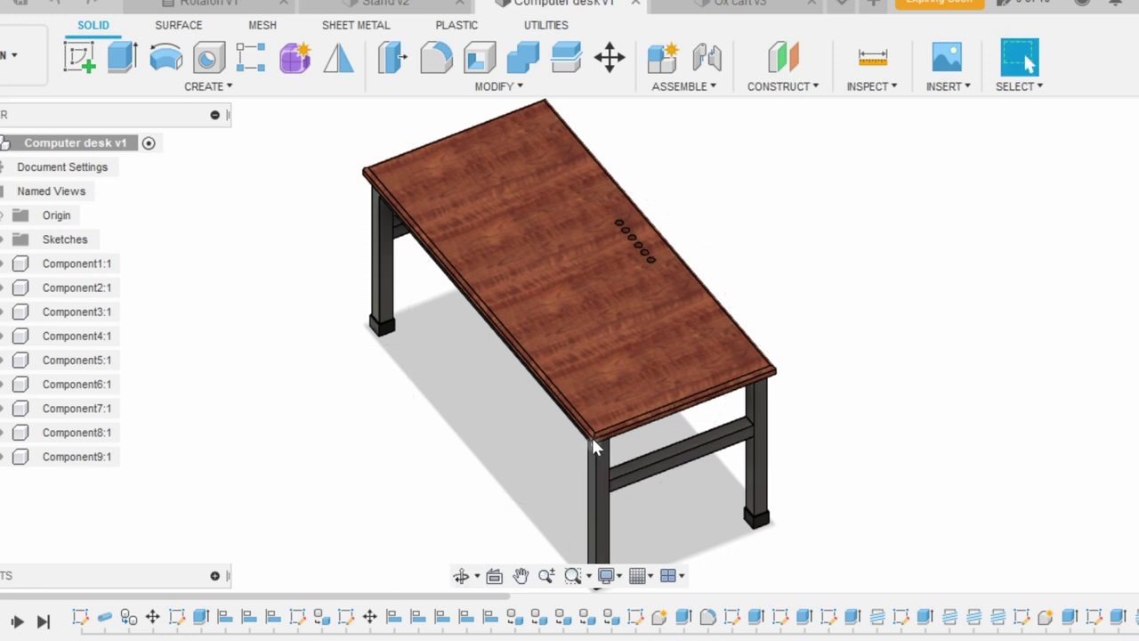
pyautogui.scroll(-1, 801, 361)
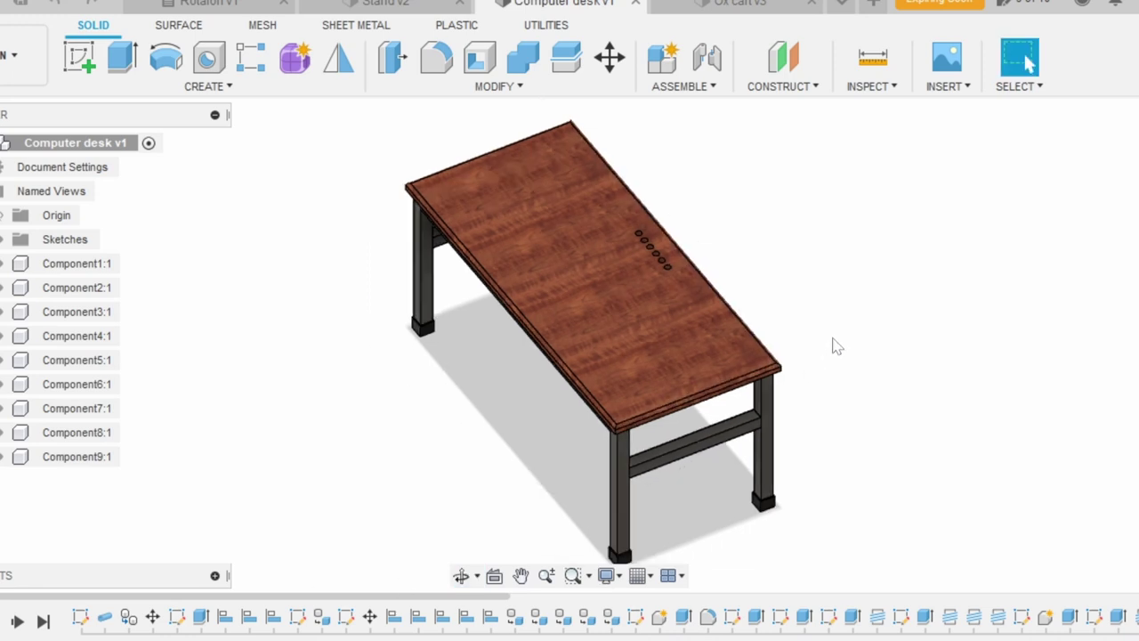
pyautogui.scroll(-1, 834, 346)
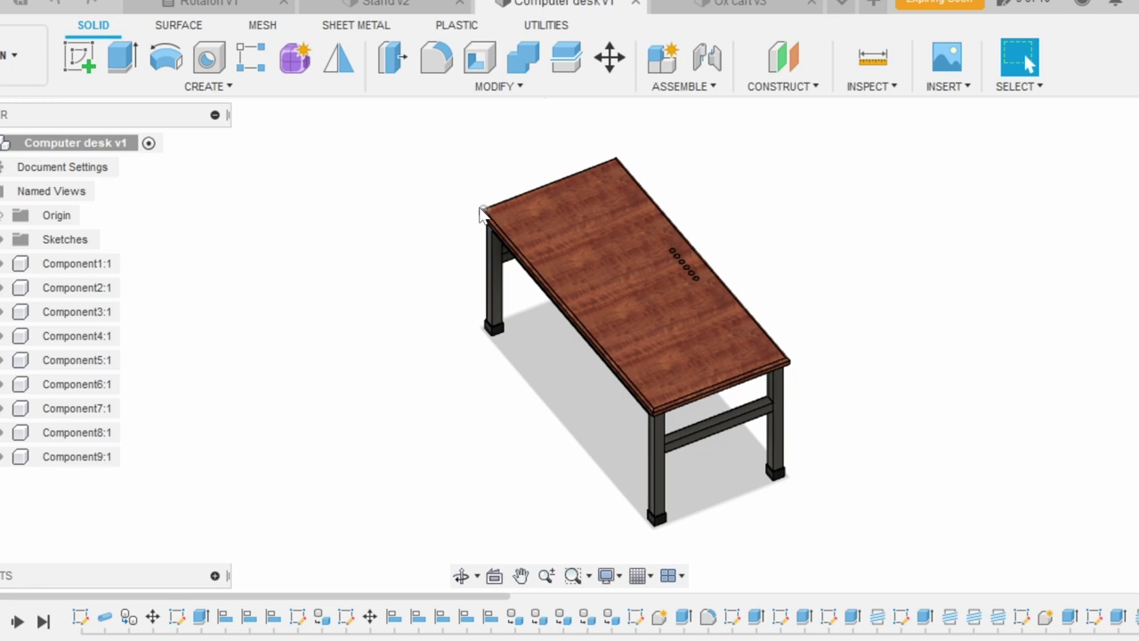
# Orbit beneath the desk and zoom to inspect the hex-bolted corner plates under the top
pyautogui.click(461, 575)
pyautogui.moveTo(447, 545); pyautogui.dragTo(620, 389)
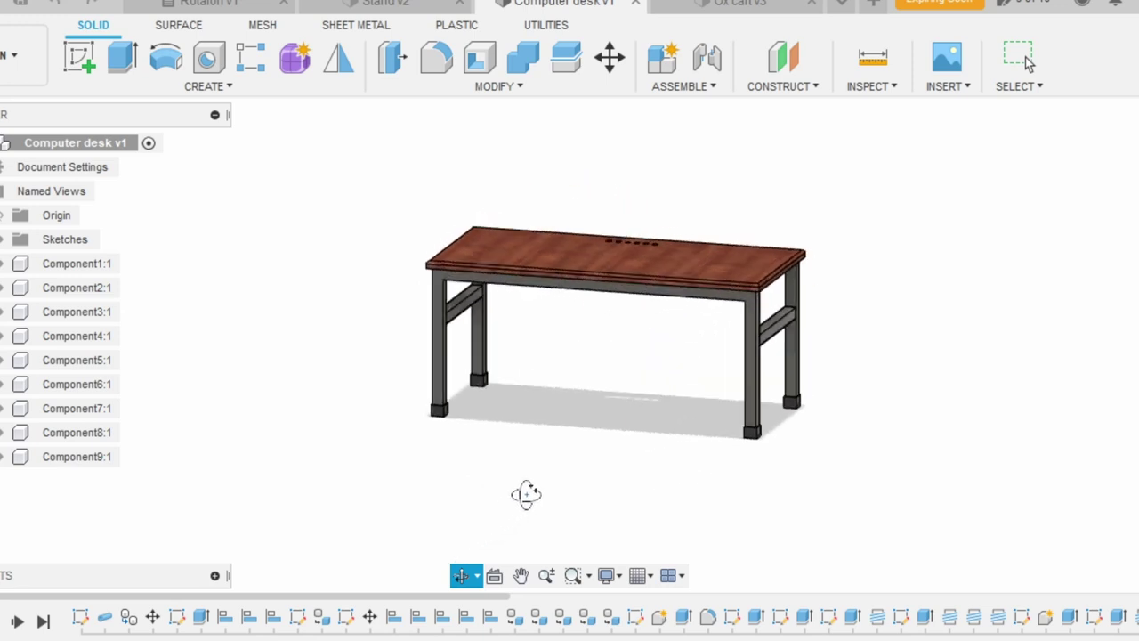
pyautogui.scroll(2, 620, 388)
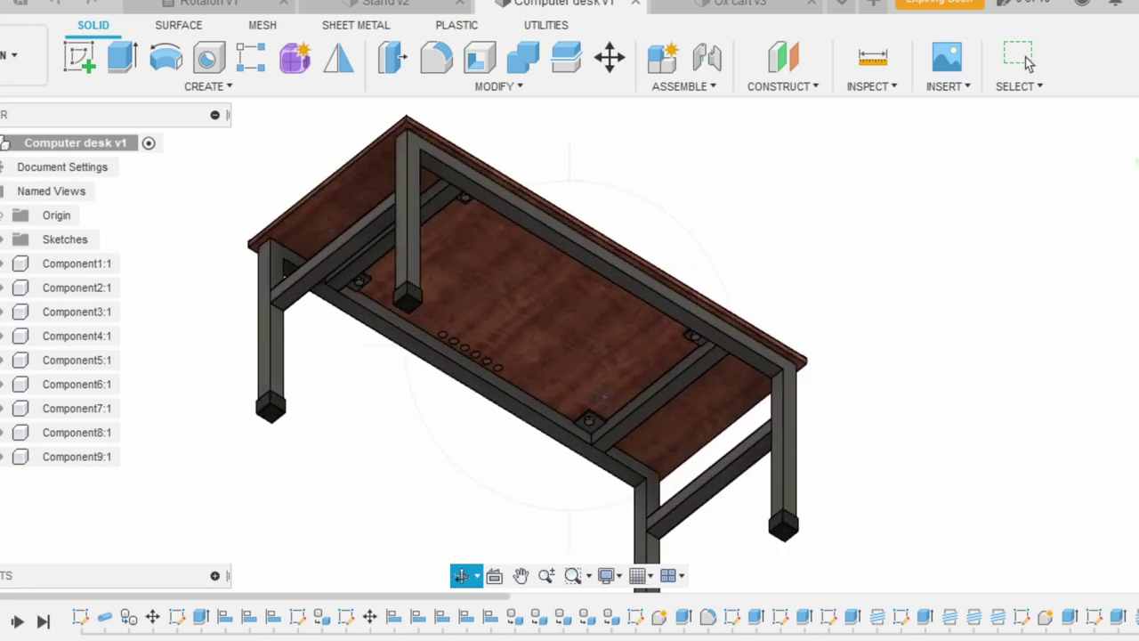
pyautogui.scroll(3, 605, 427)
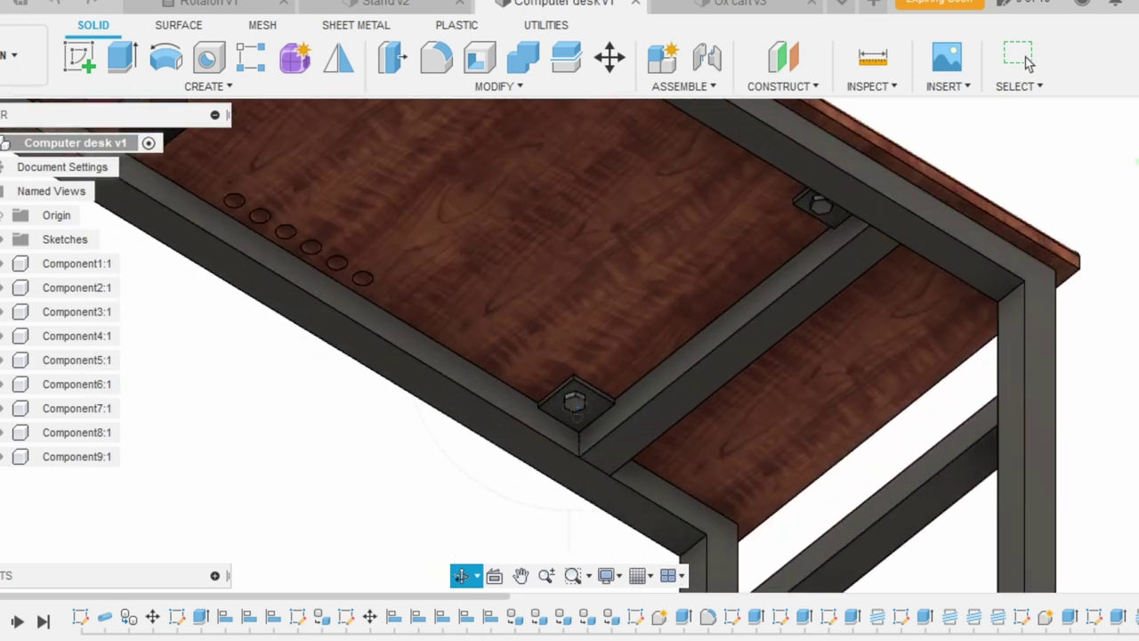
pyautogui.press('Escape')
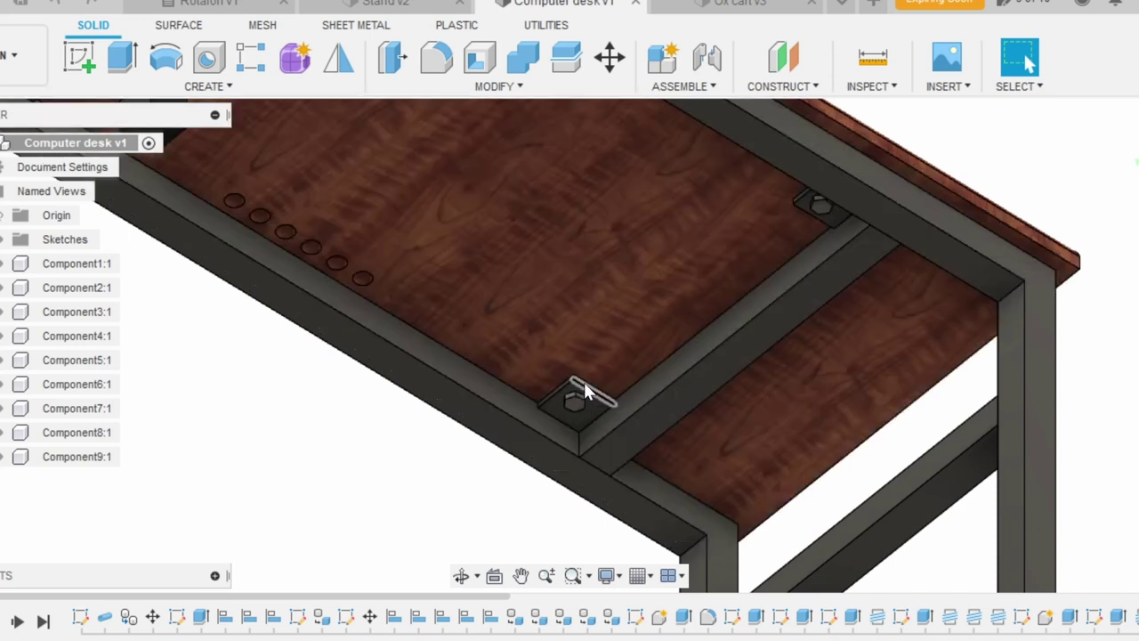
pyautogui.scroll(-3, 559, 434)
pyautogui.scroll(-2, 685, 310)
pyautogui.scroll(-2, 725, 395)
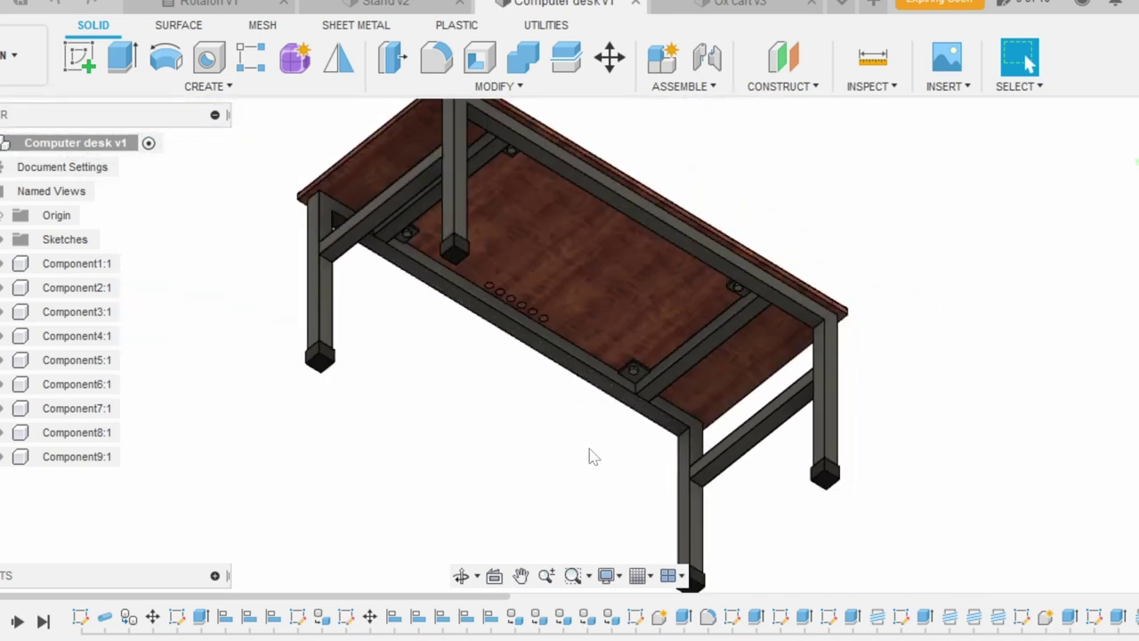
pyautogui.scroll(-1, 590, 458)
# Bring the desk from underneath back to a front view and show the open designs list
pyautogui.click(461, 576)
pyautogui.moveTo(453, 528)
pyautogui.mouseDown()
pyautogui.moveTo(386, 579)
pyautogui.moveTo(387, 519)
pyautogui.moveTo(418, 462)
pyautogui.mouseUp()
pyautogui.press('Escape')
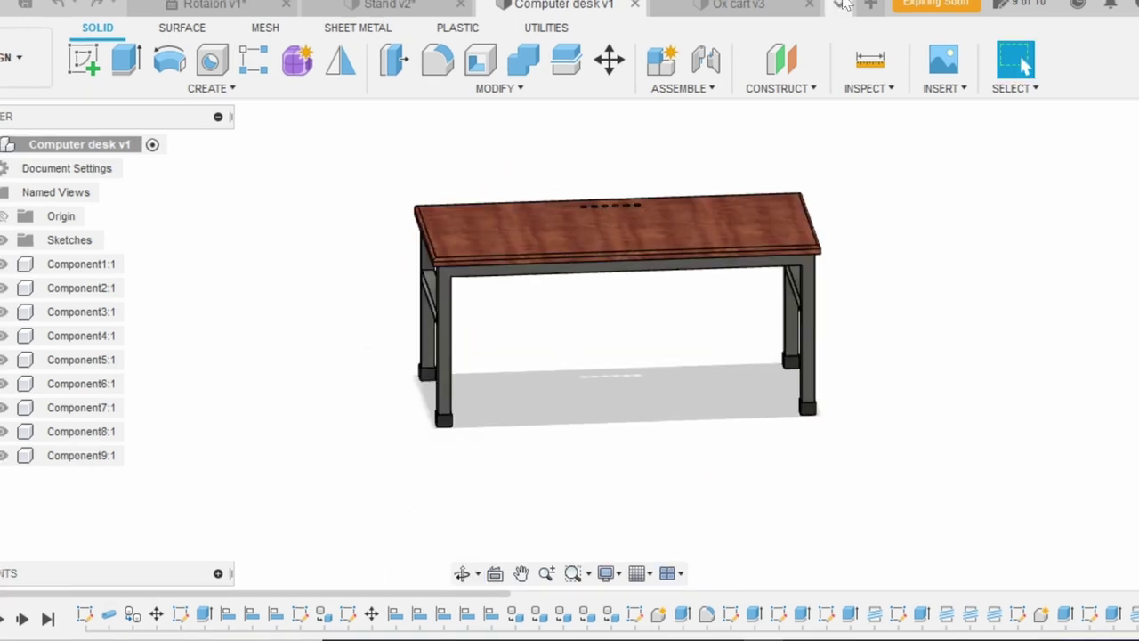
pyautogui.click(842, 6)
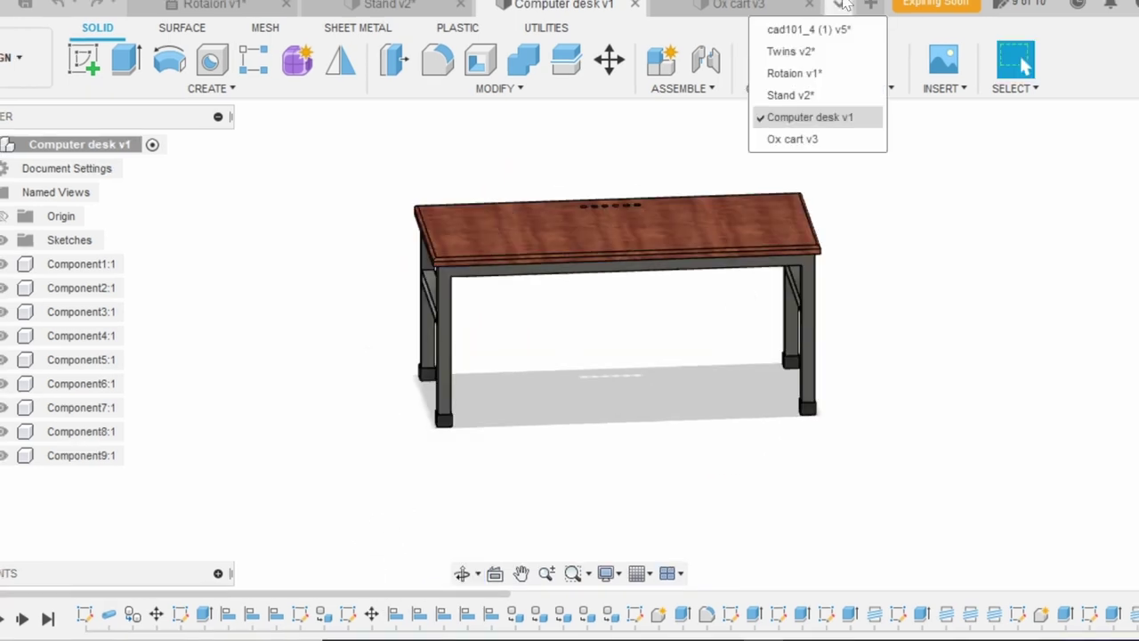
# Switch to Ox cart v3, orbit it to a side-on angle, and zoom in
pyautogui.click(795, 139)
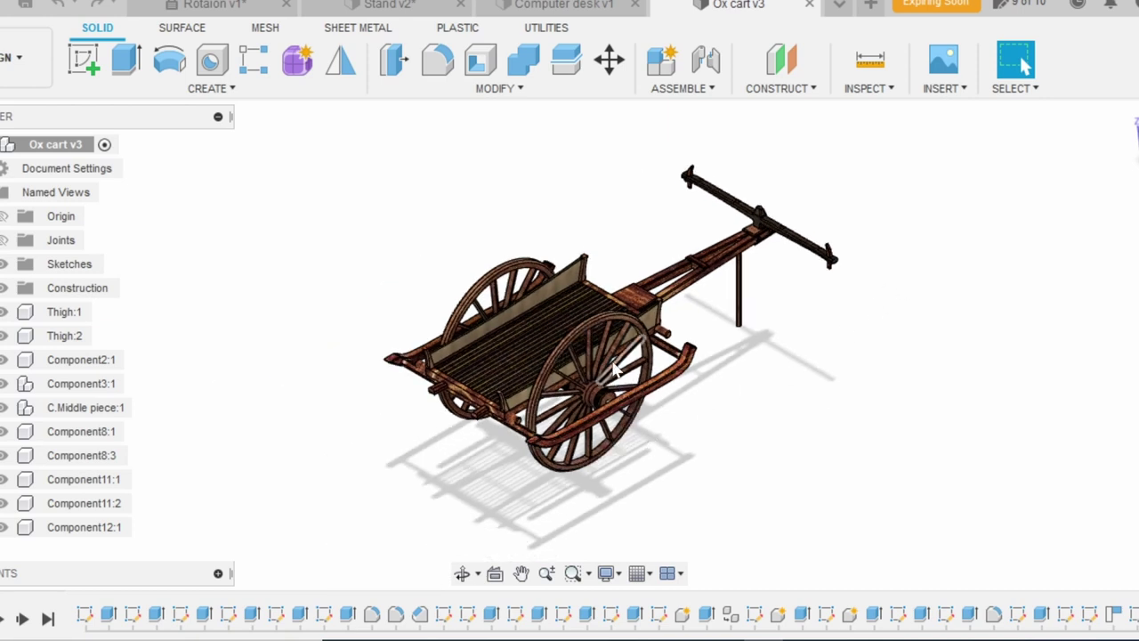
pyautogui.click(461, 574)
pyautogui.moveTo(437, 547)
pyautogui.mouseDown()
pyautogui.moveTo(371, 539)
pyautogui.moveTo(460, 468)
pyautogui.moveTo(560, 450)
pyautogui.moveTo(637, 455)
pyautogui.moveTo(714, 483)
pyautogui.moveTo(775, 524)
pyautogui.moveTo(856, 539)
pyautogui.moveTo(884, 575)
pyautogui.moveTo(978, 637)
pyautogui.moveTo(1055, 504)
pyautogui.moveTo(1098, 488)
pyautogui.moveTo(1111, 534)
pyautogui.mouseUp()
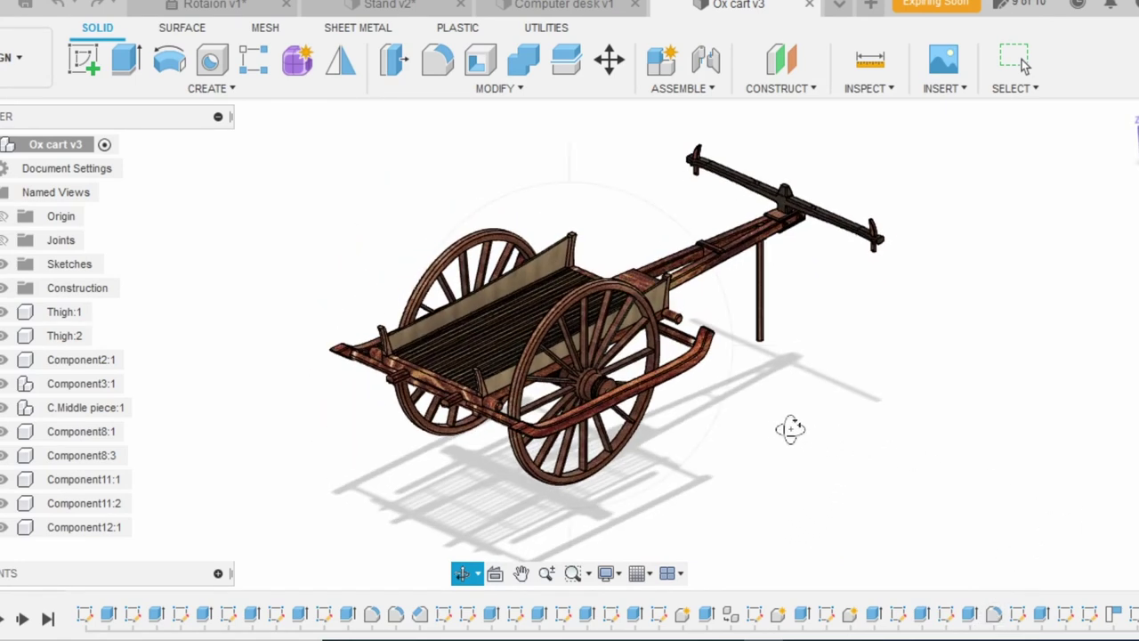
pyautogui.moveTo(765, 438)
pyautogui.mouseDown()
pyautogui.moveTo(793, 437)
pyautogui.moveTo(786, 447)
pyautogui.mouseUp()
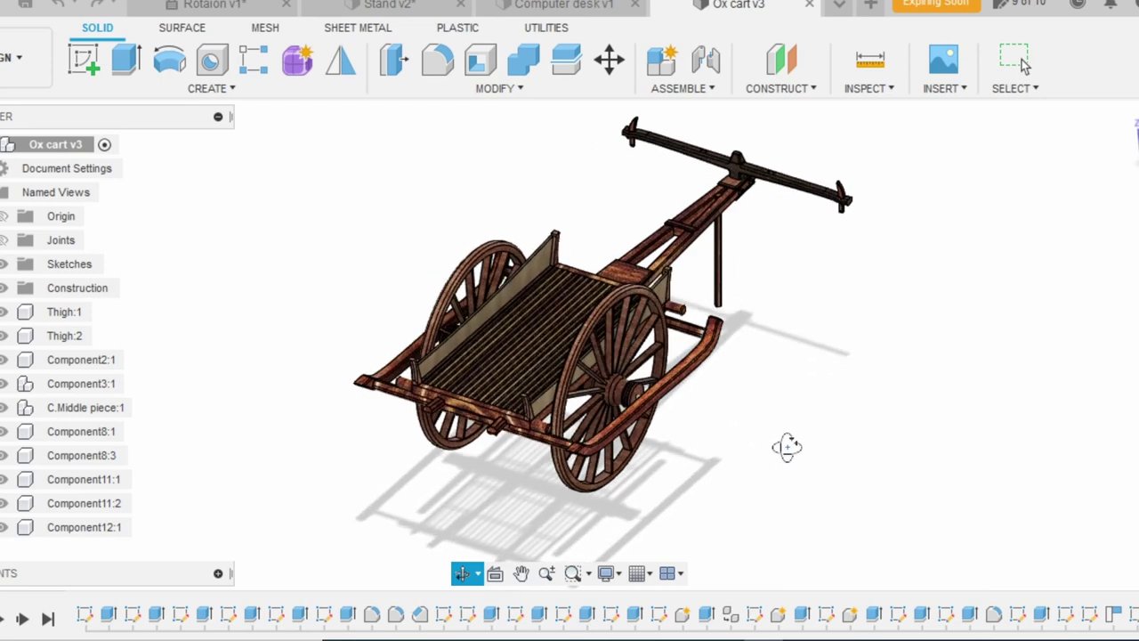
pyautogui.press('Escape')
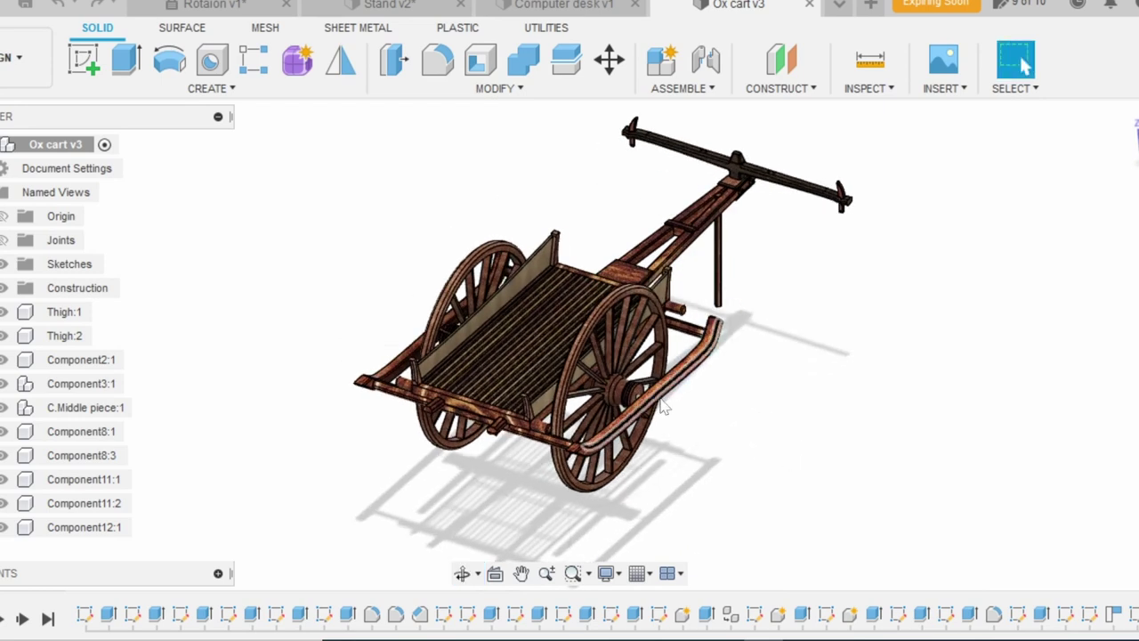
pyautogui.scroll(2, 690, 372)
pyautogui.scroll(2, 694, 365)
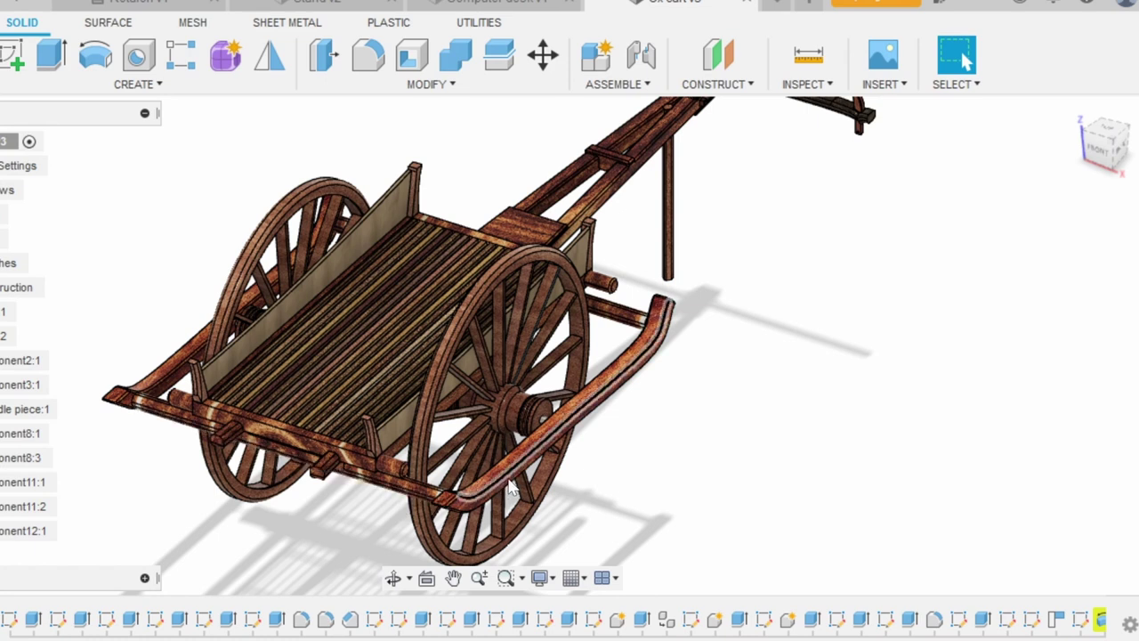
# Zoom onto the wooden yoke with hooked pegs at the pole's end, then out to the full cart
pyautogui.scroll(-3, 828, 320)
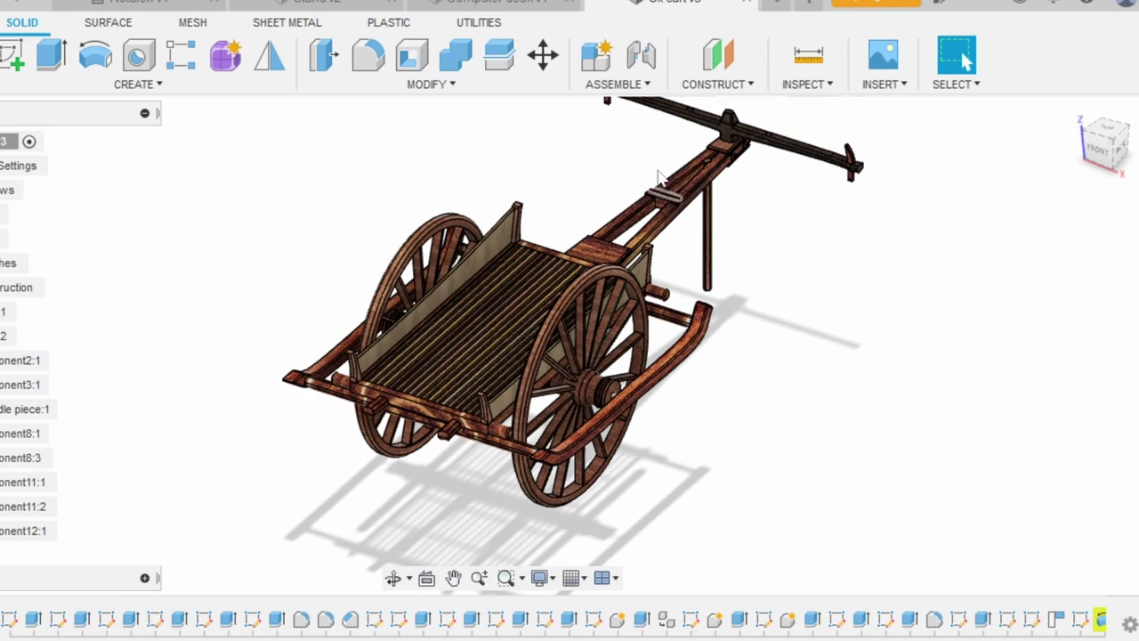
pyautogui.scroll(3, 678, 178)
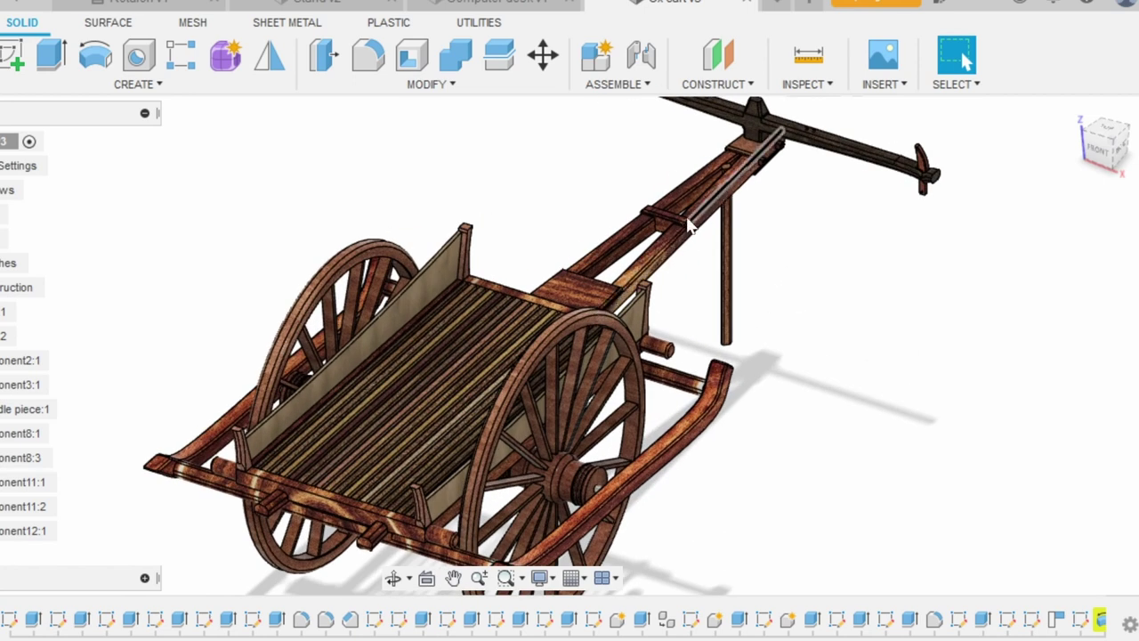
pyautogui.scroll(-1, 836, 349)
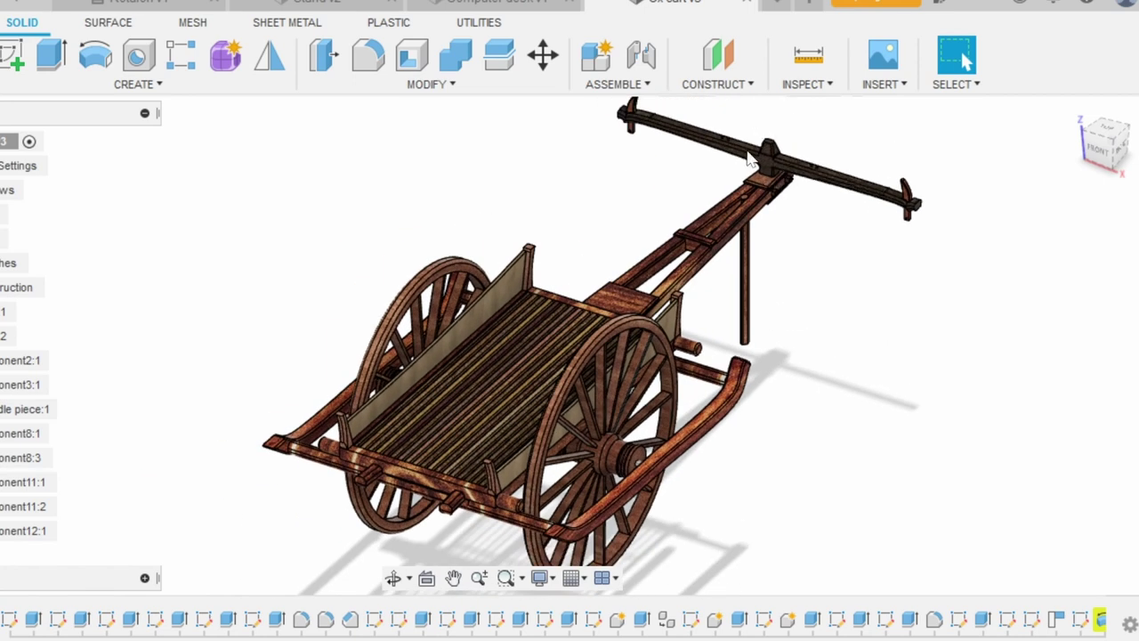
pyautogui.scroll(-2, 251, 444)
pyautogui.scroll(2, 578, 242)
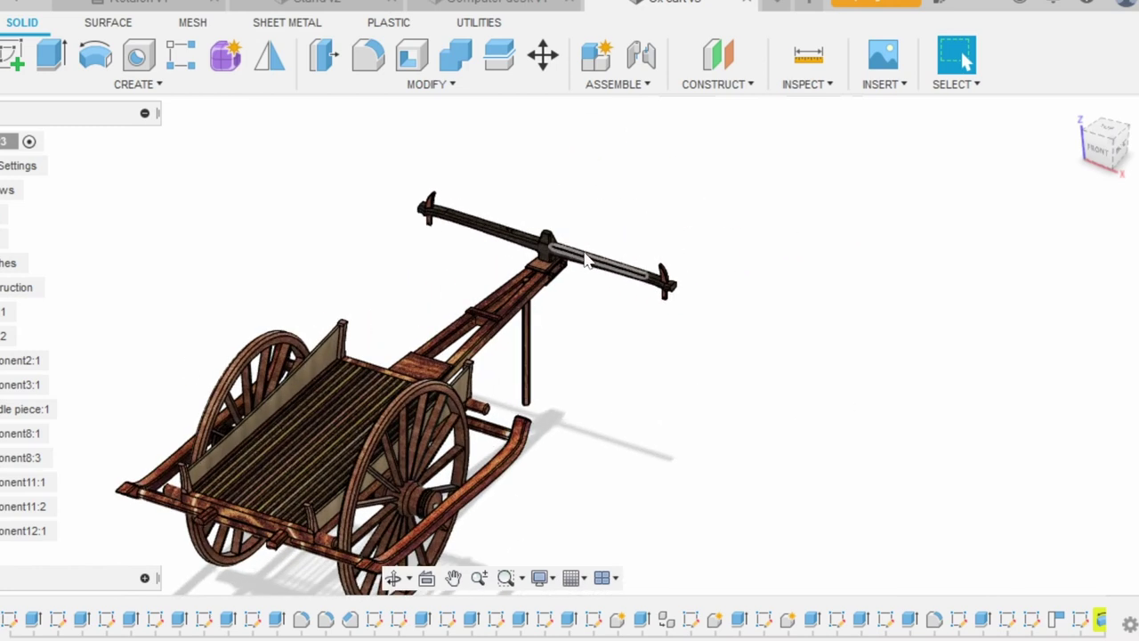
pyautogui.scroll(3, 578, 243)
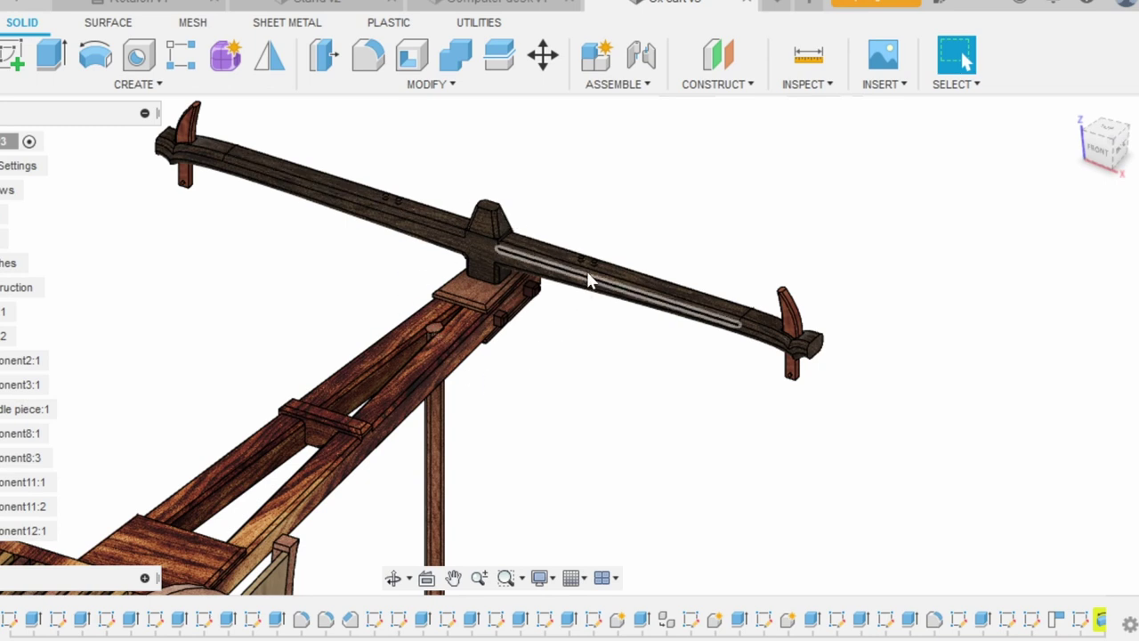
pyautogui.scroll(-2, 584, 387)
pyautogui.scroll(-2, 590, 384)
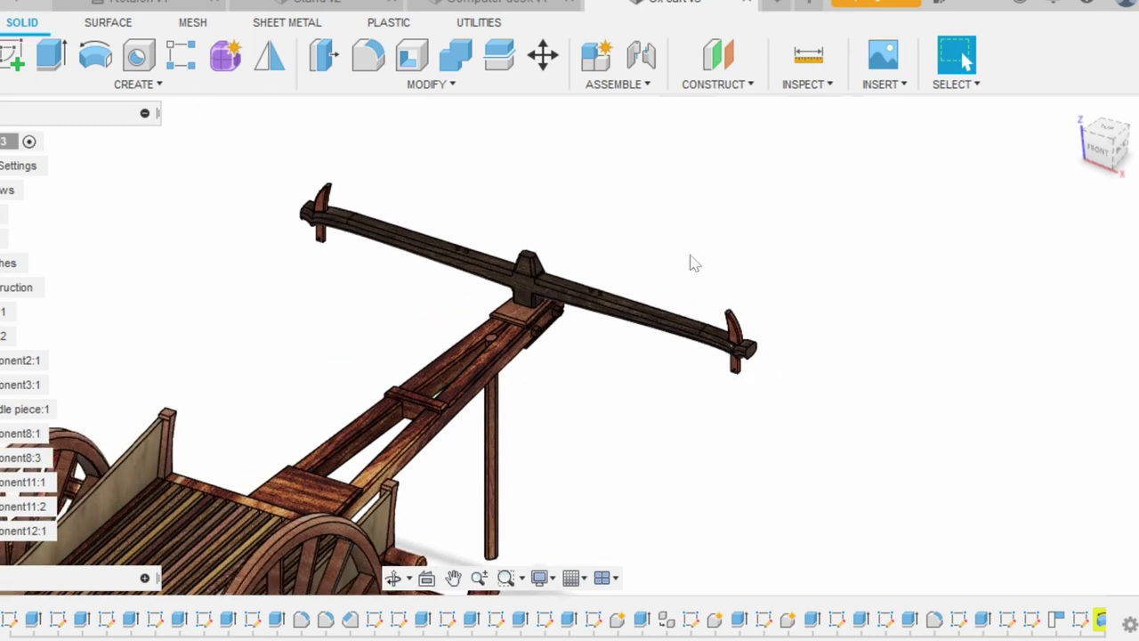
pyautogui.scroll(-2, 691, 261)
pyautogui.scroll(-2, 641, 350)
pyautogui.scroll(-2, 625, 374)
pyautogui.scroll(-2, 369, 321)
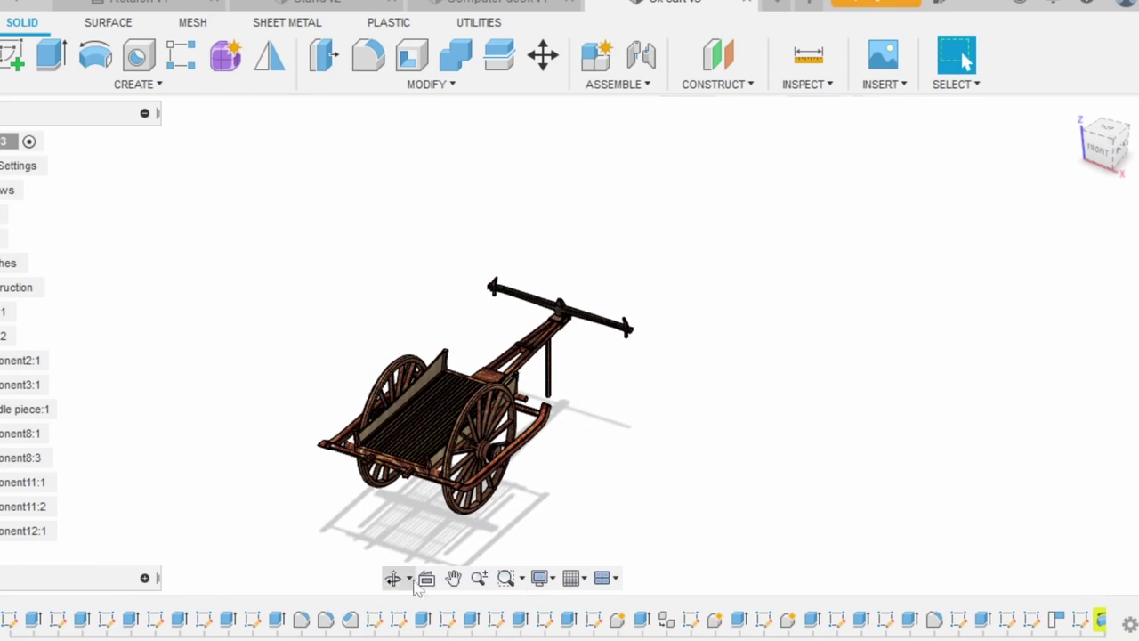
# Orbit the ox cart to a straight front view and adjust the zoom
pyautogui.click(392, 577)
pyautogui.moveTo(352, 547)
pyautogui.mouseDown()
pyautogui.moveTo(381, 526)
pyautogui.moveTo(401, 471)
pyautogui.mouseUp()
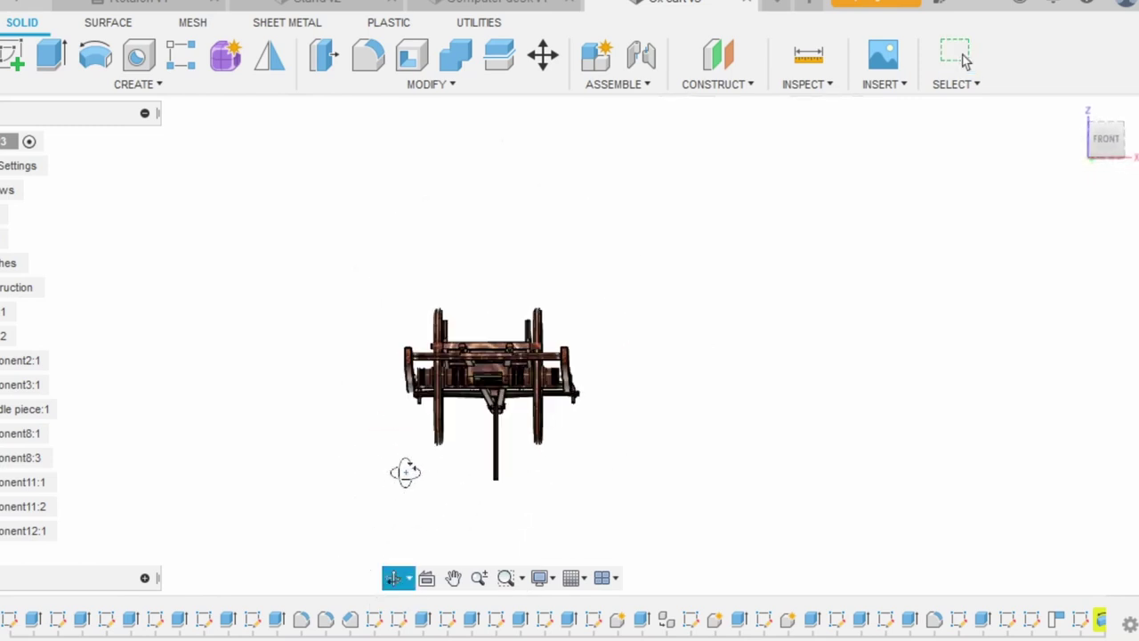
pyautogui.scroll(2, 481, 403)
pyautogui.scroll(2, 472, 407)
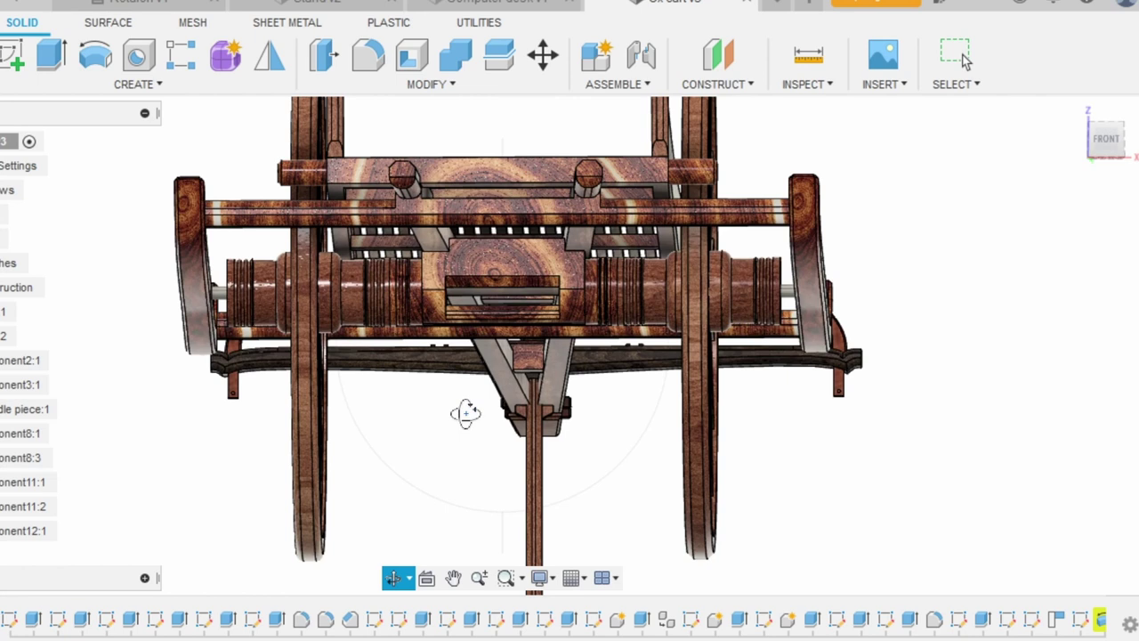
pyautogui.click(965, 61)
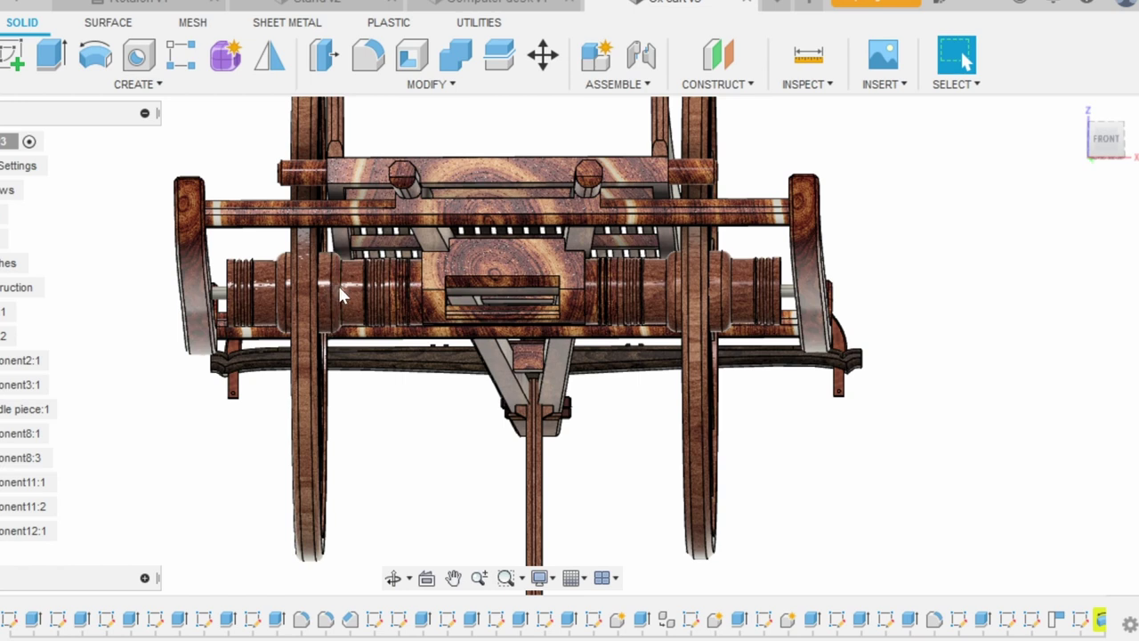
pyautogui.scroll(1, 630, 266)
pyautogui.scroll(3, 630, 266)
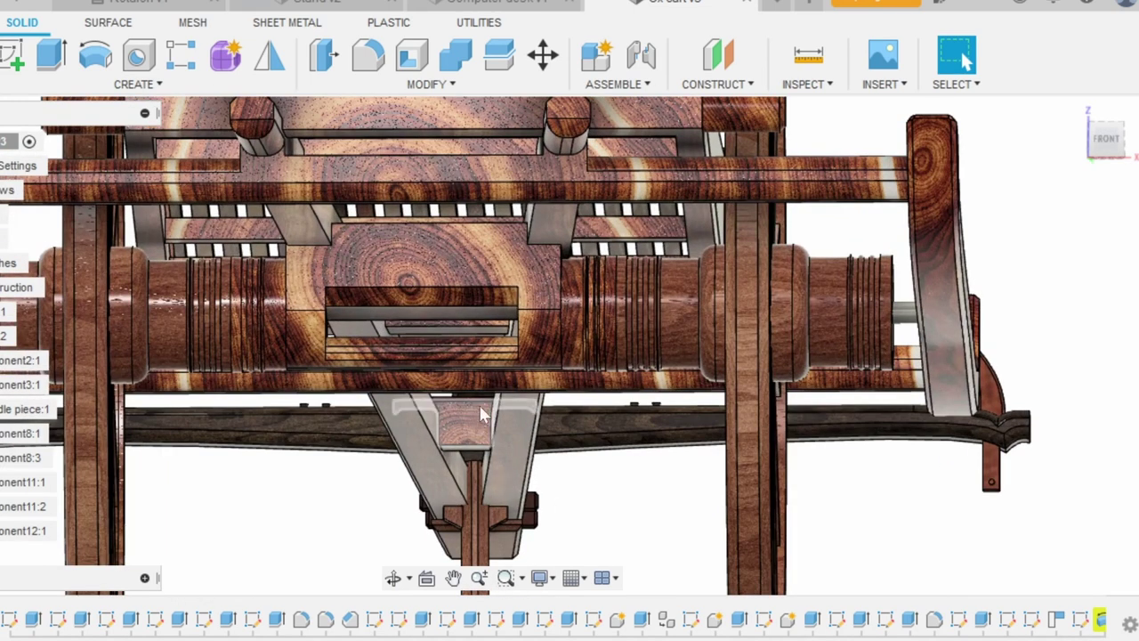
pyautogui.scroll(-5, 516, 364)
# Orbit around to an angled side view showing both spoked wheels
pyautogui.click(392, 577)
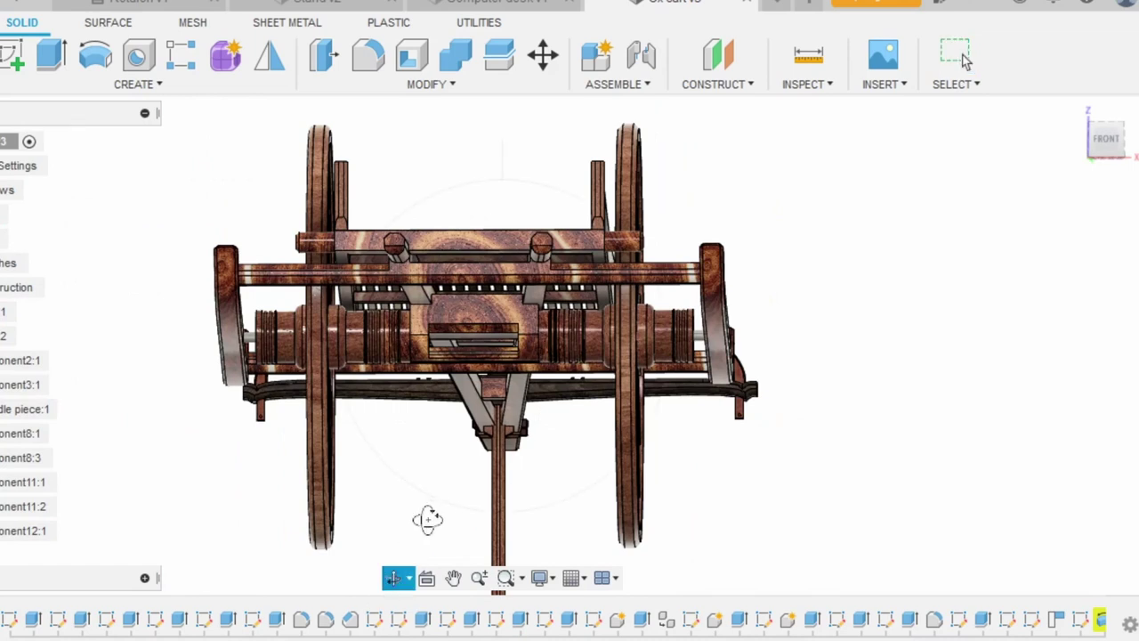
pyautogui.moveTo(427, 519)
pyautogui.mouseDown()
pyautogui.moveTo(418, 540)
pyautogui.moveTo(427, 494)
pyautogui.mouseUp()
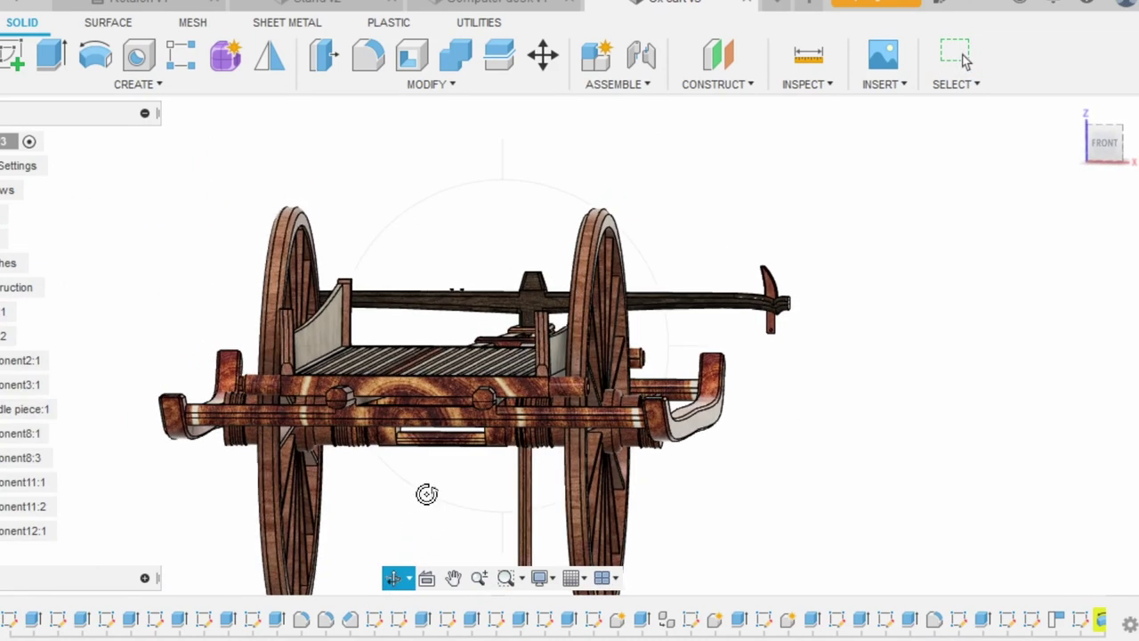
pyautogui.moveTo(868, 288); pyautogui.dragTo(885, 238)
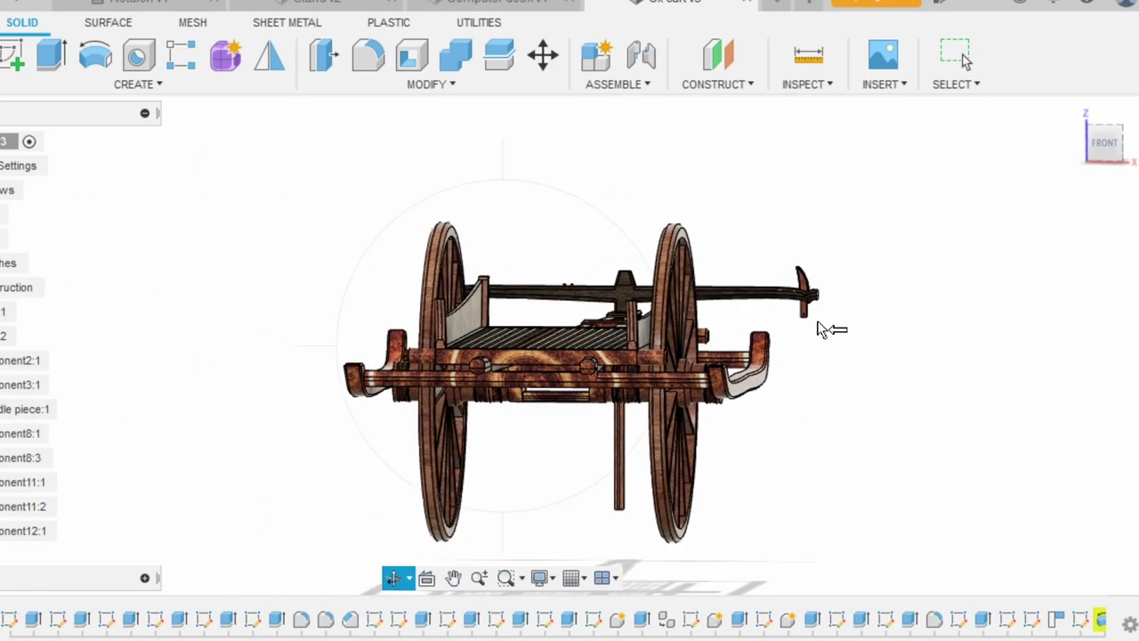
pyautogui.moveTo(756, 475); pyautogui.dragTo(663, 485)
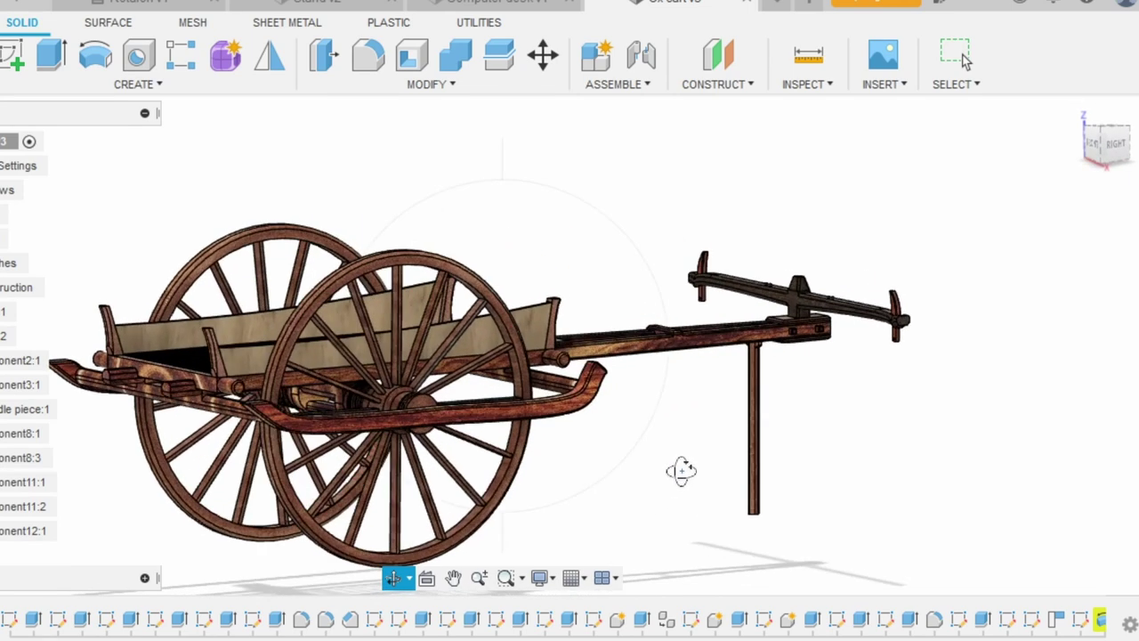
# Zoom out, orbit to a high three-quarter view over the slatted bed, and zoom in close
pyautogui.press('Escape')
pyautogui.scroll(-1, 742, 465)
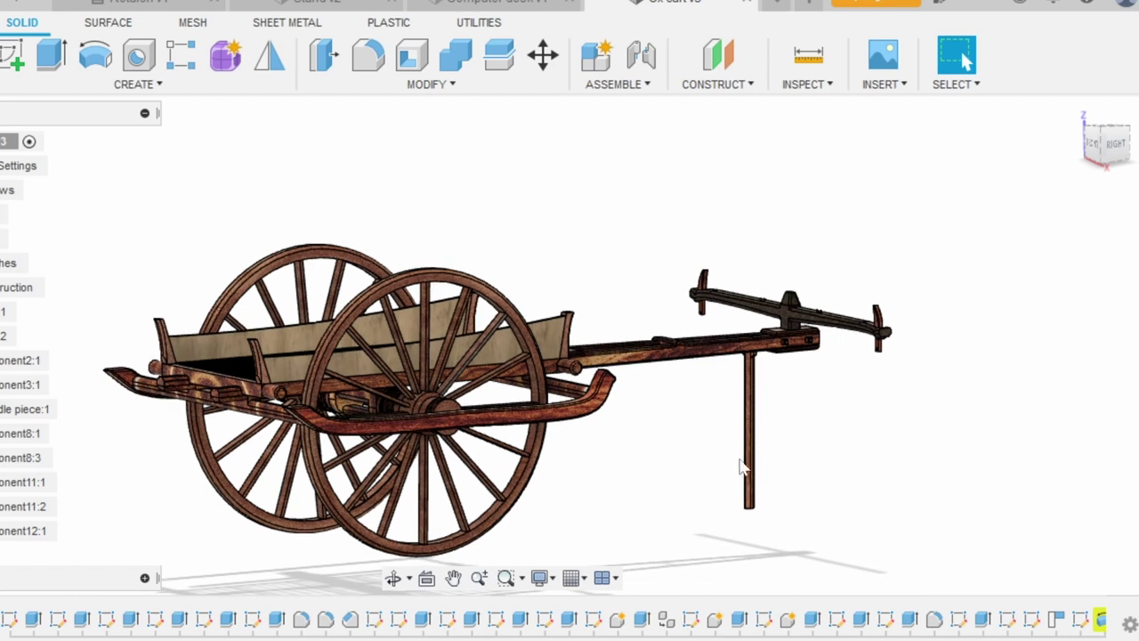
pyautogui.scroll(-1, 749, 465)
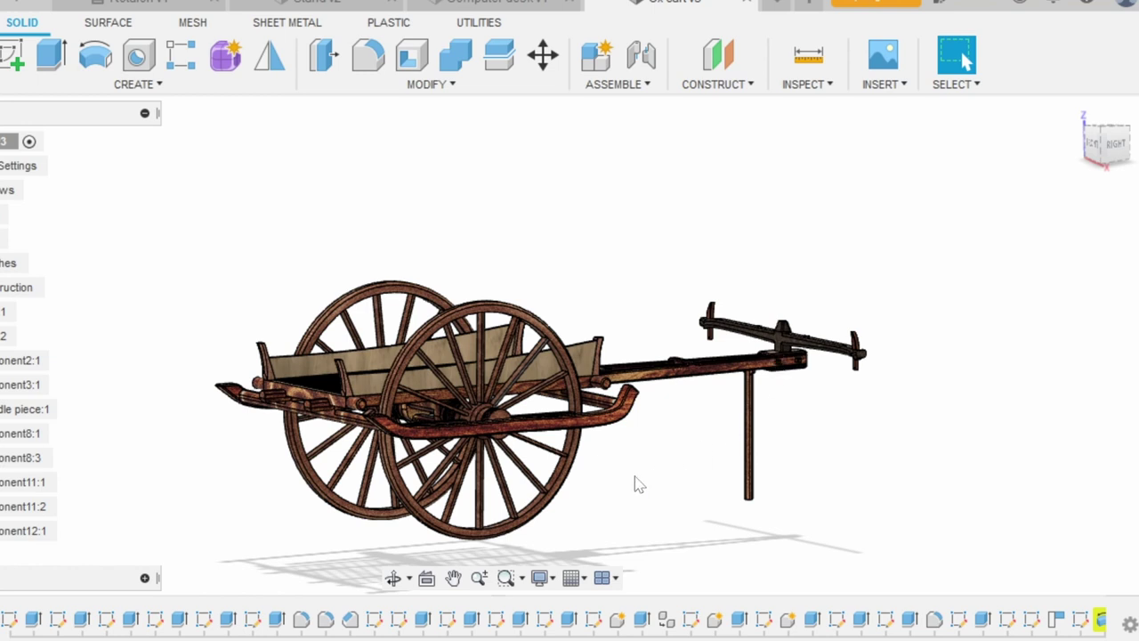
pyautogui.click(391, 579)
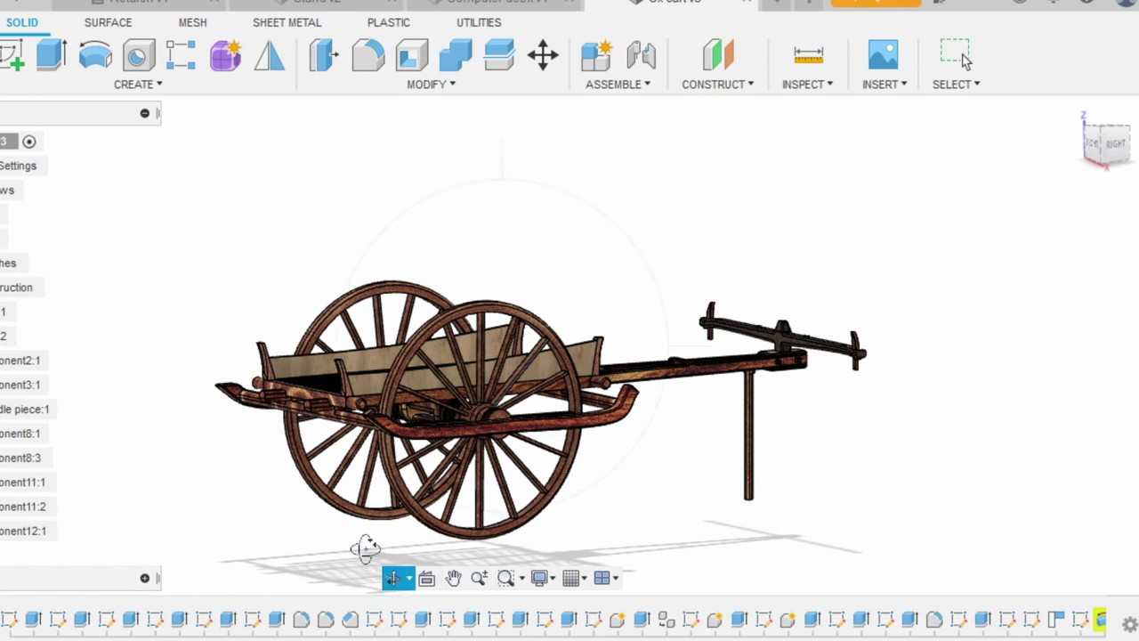
pyautogui.moveTo(365, 549)
pyautogui.mouseDown()
pyautogui.moveTo(300, 531)
pyautogui.moveTo(286, 587)
pyautogui.mouseUp()
pyautogui.moveTo(348, 262); pyautogui.dragTo(363, 247)
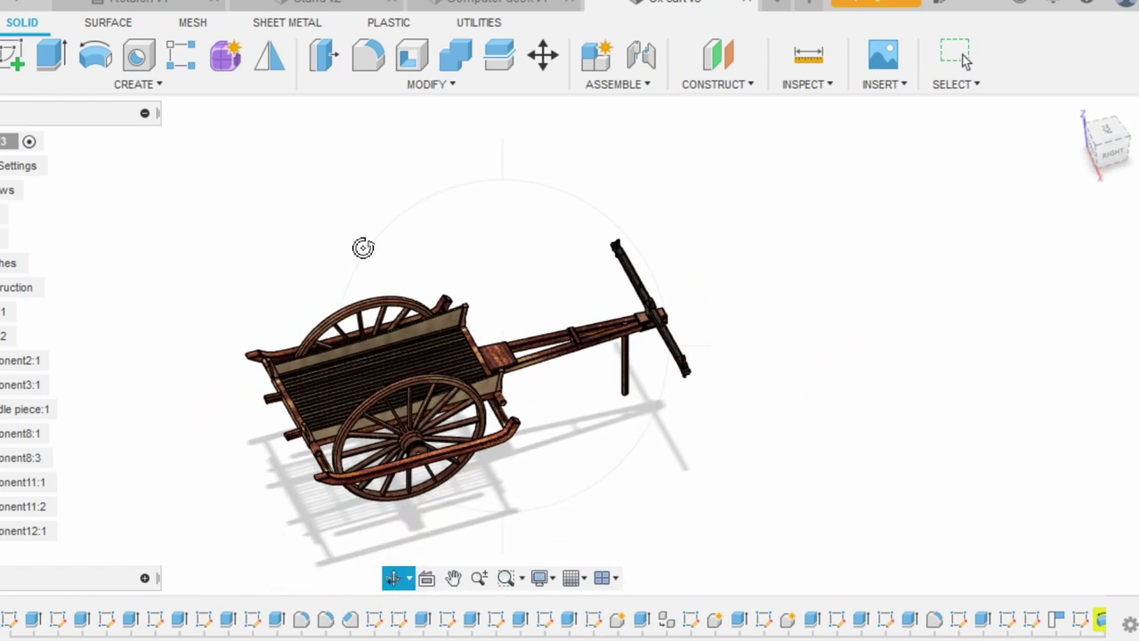
pyautogui.scroll(2, 466, 372)
pyautogui.scroll(2, 488, 392)
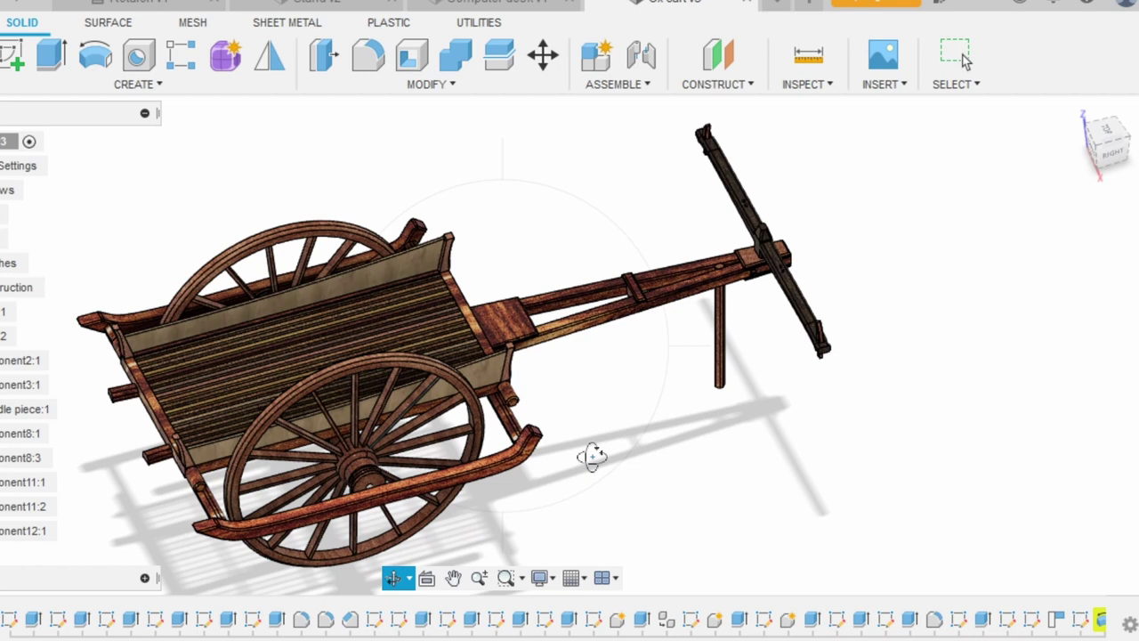
pyautogui.press('Escape')
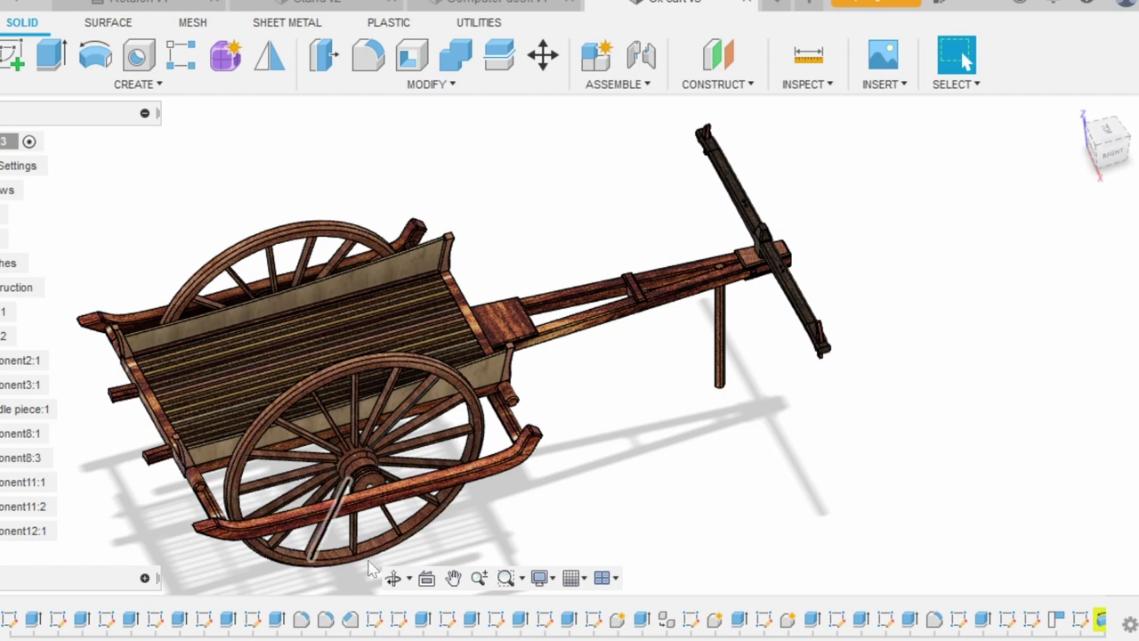
# Orbit the ox cart round to a straight front view
pyautogui.click(393, 581)
pyautogui.moveTo(623, 359)
pyautogui.mouseDown()
pyautogui.moveTo(597, 478)
pyautogui.moveTo(702, 447)
pyautogui.mouseUp()
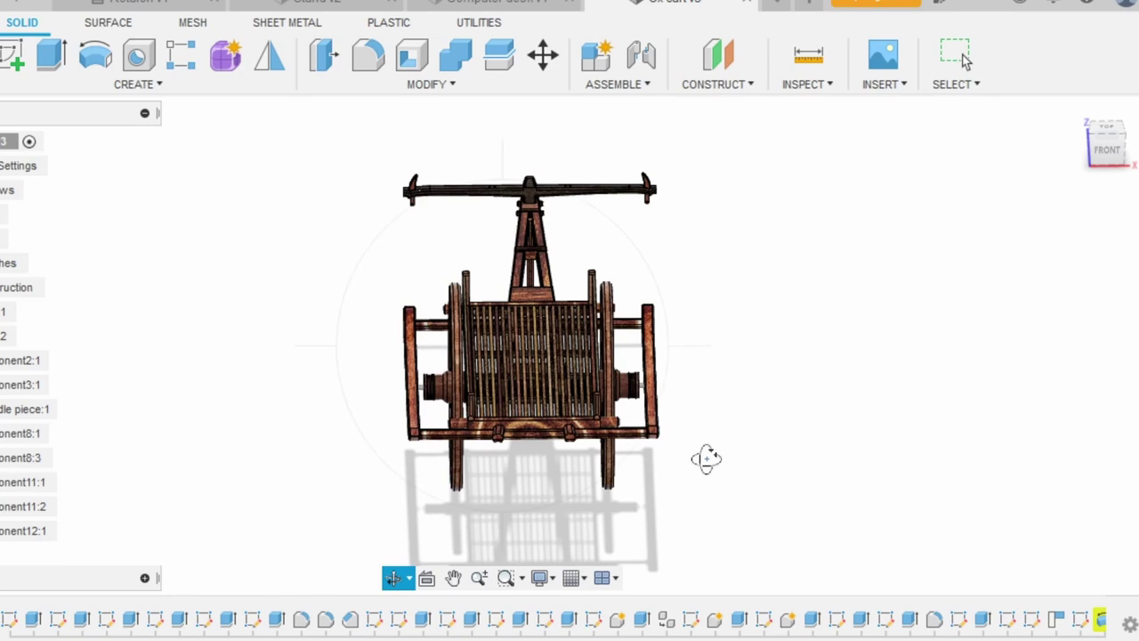
pyautogui.press('Escape')
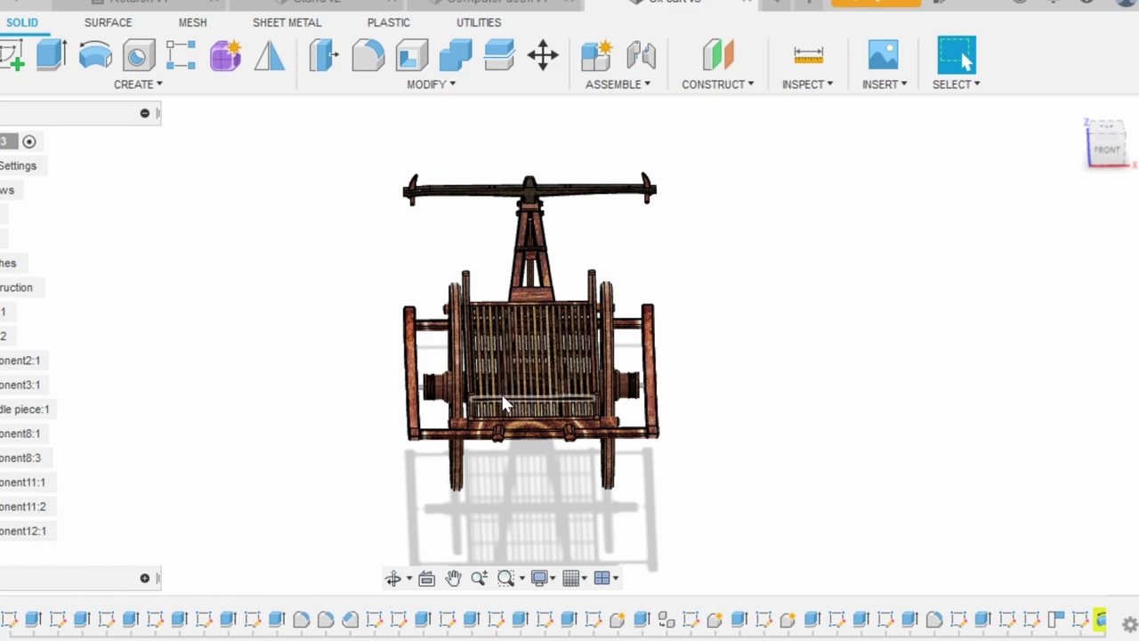
# Orbit on to a zoomed right-side perspective showing the curved rails under the bed
pyautogui.click(392, 577)
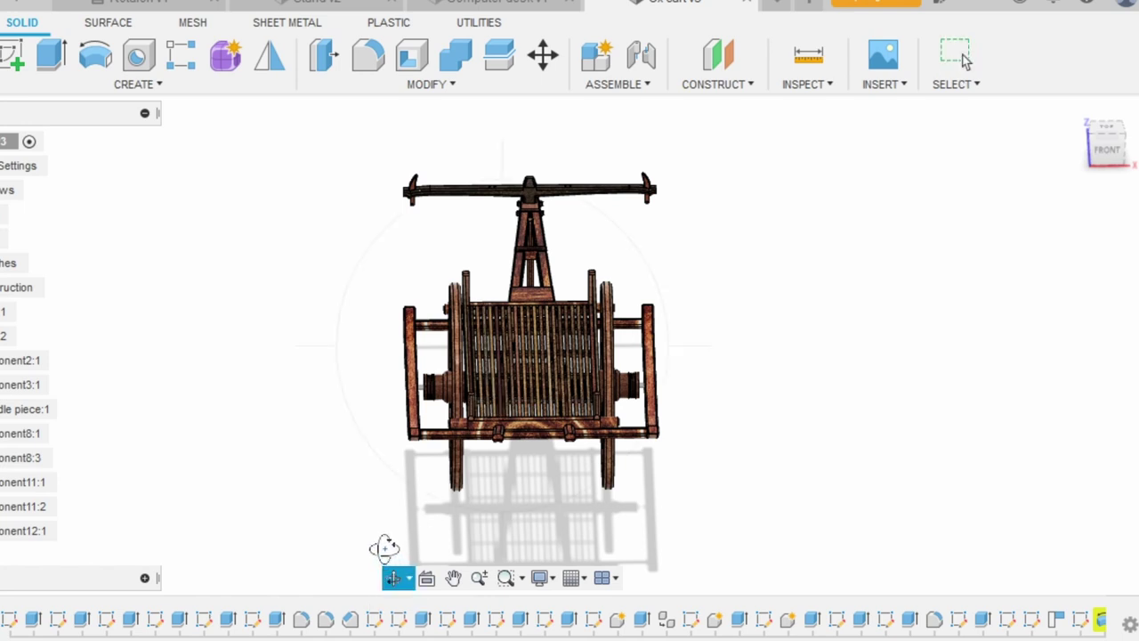
pyautogui.moveTo(384, 548); pyautogui.dragTo(293, 519)
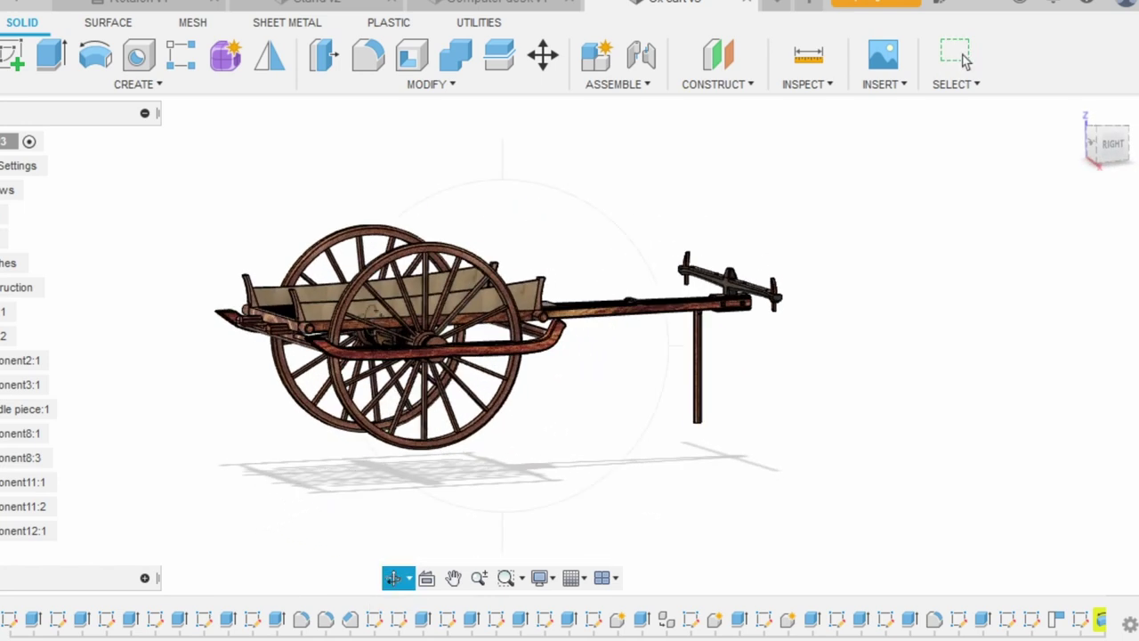
pyautogui.scroll(3, 365, 300)
pyautogui.scroll(3, 365, 300)
# Zoom out and spin the cart's front wheel about its hub
pyautogui.press('Escape')
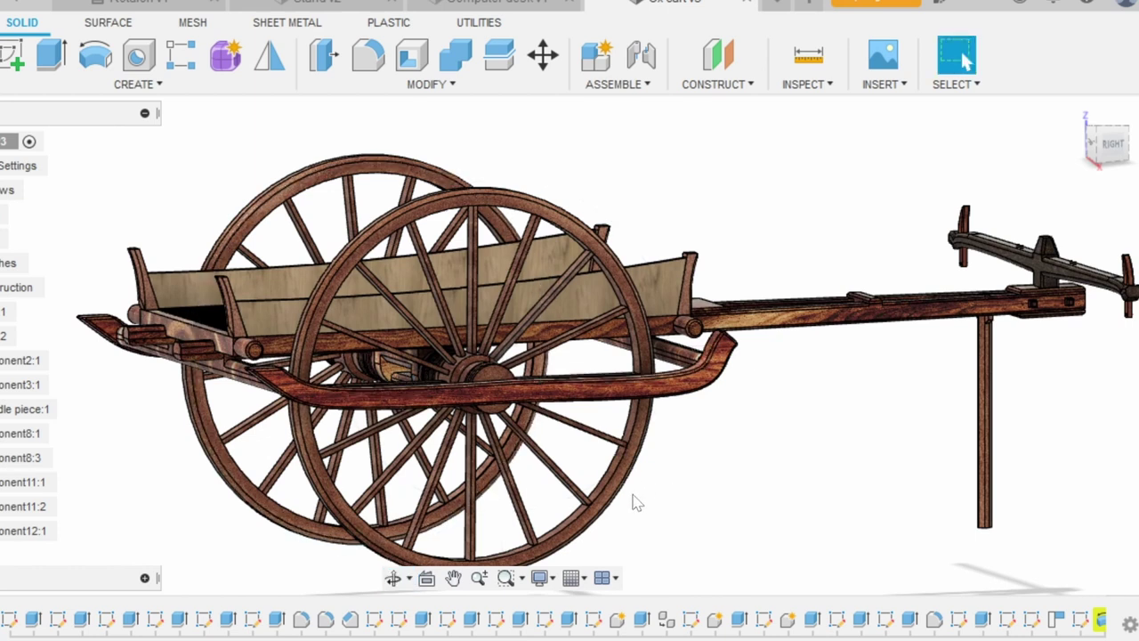
pyautogui.scroll(-2, 516, 178)
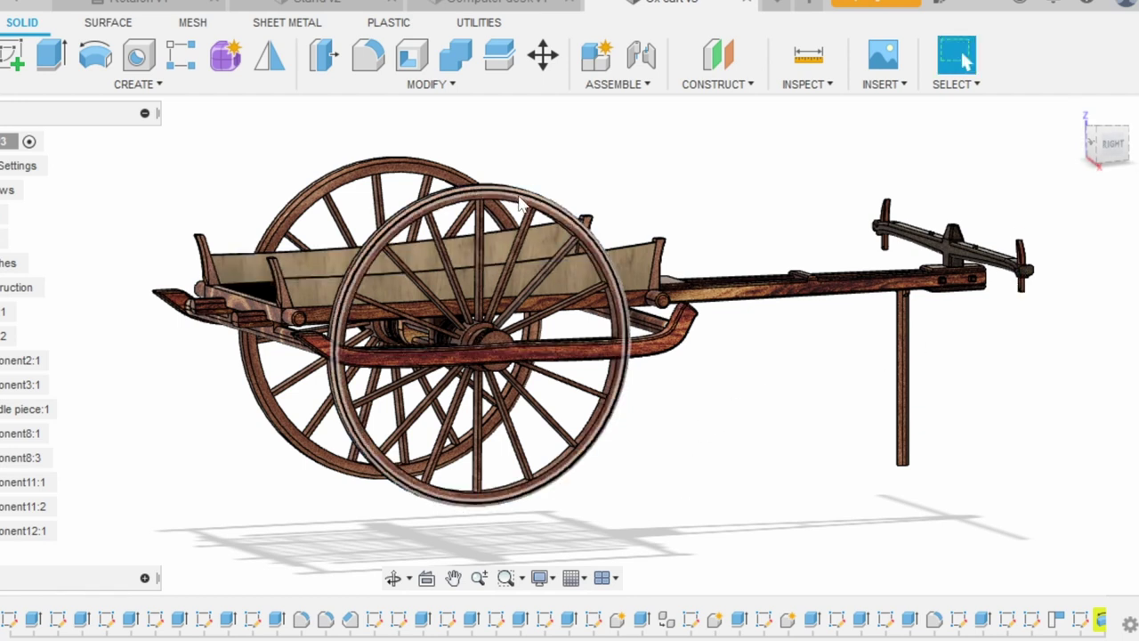
pyautogui.moveTo(522, 203)
pyautogui.mouseDown()
pyautogui.moveTo(407, 406)
pyautogui.moveTo(568, 420)
pyautogui.moveTo(439, 385)
pyautogui.moveTo(597, 475)
pyautogui.mouseUp()
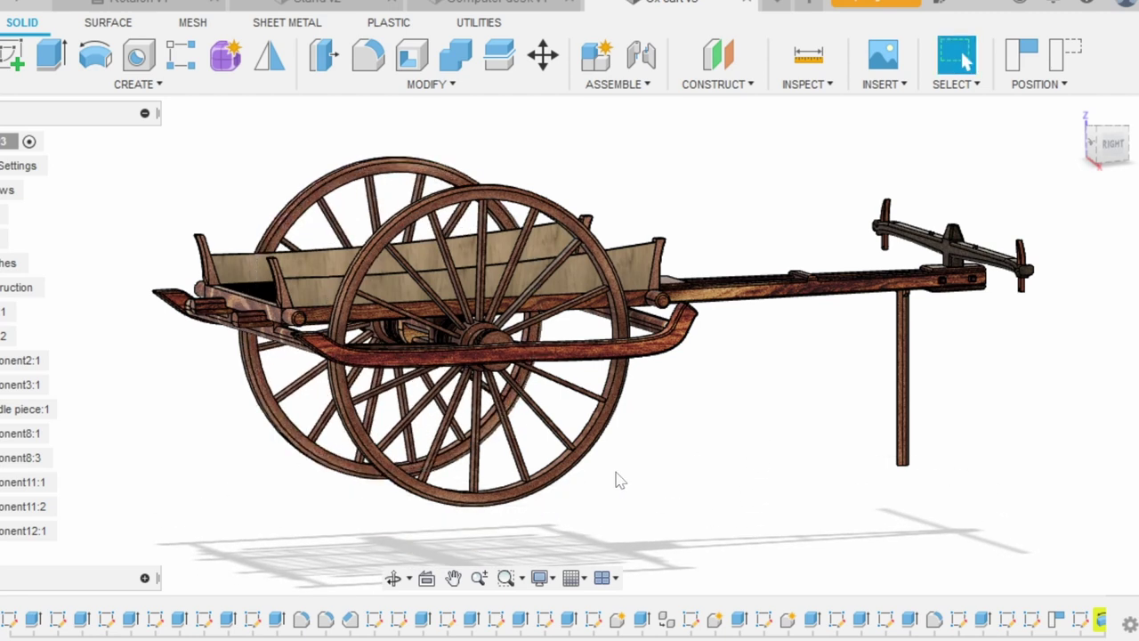
# Turn and zoom around the cart, then orbit to a top-down three-quarter view of the plank sides
pyautogui.moveTo(285, 473)
pyautogui.keyDown('shift'); pyautogui.mouseDown(button='middle')
pyautogui.moveTo(205, 480)
pyautogui.moveTo(241, 474)
pyautogui.mouseUp(button='middle'); pyautogui.keyUp('shift')
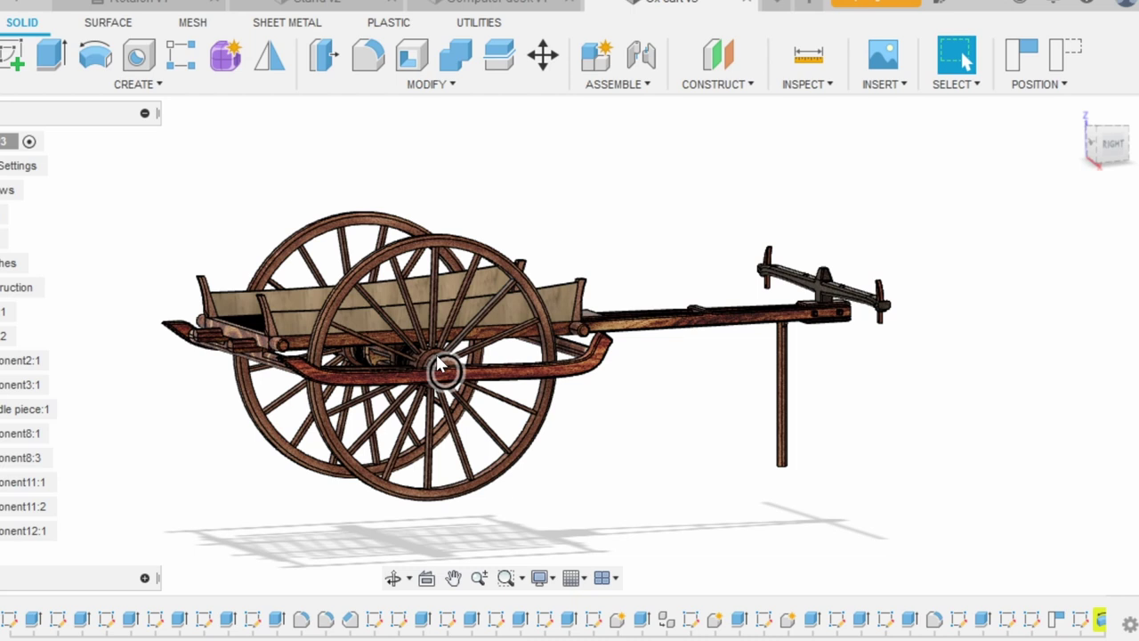
pyautogui.scroll(2, 440, 365)
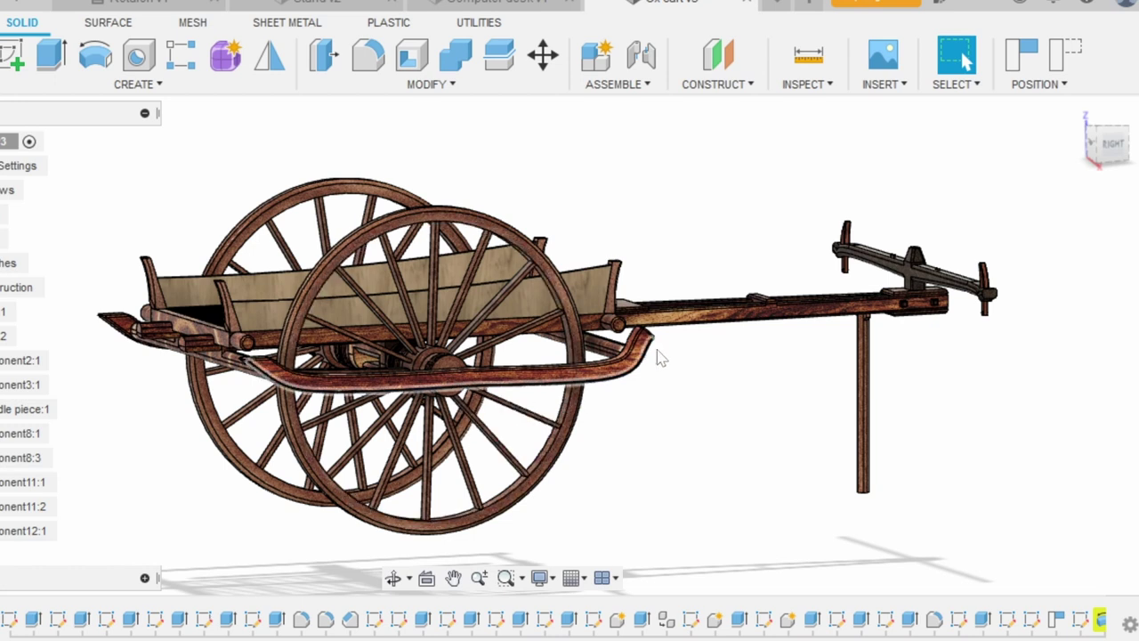
pyautogui.scroll(-1, 673, 195)
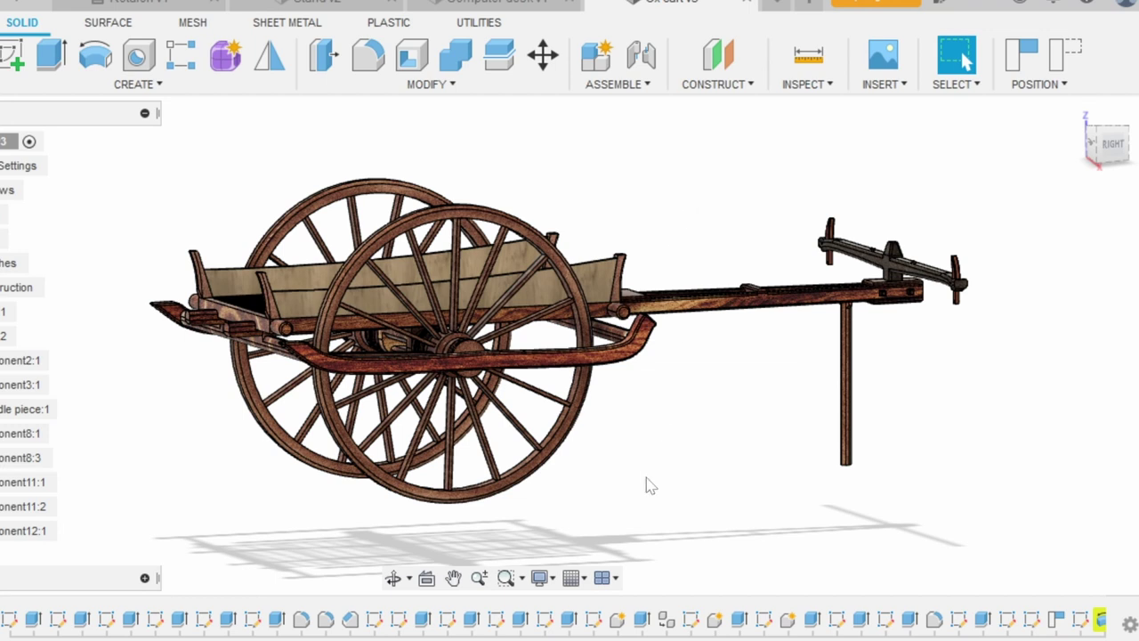
pyautogui.click(392, 577)
pyautogui.moveTo(578, 498)
pyautogui.mouseDown()
pyautogui.moveTo(708, 483)
pyautogui.moveTo(712, 363)
pyautogui.moveTo(729, 477)
pyautogui.mouseUp()
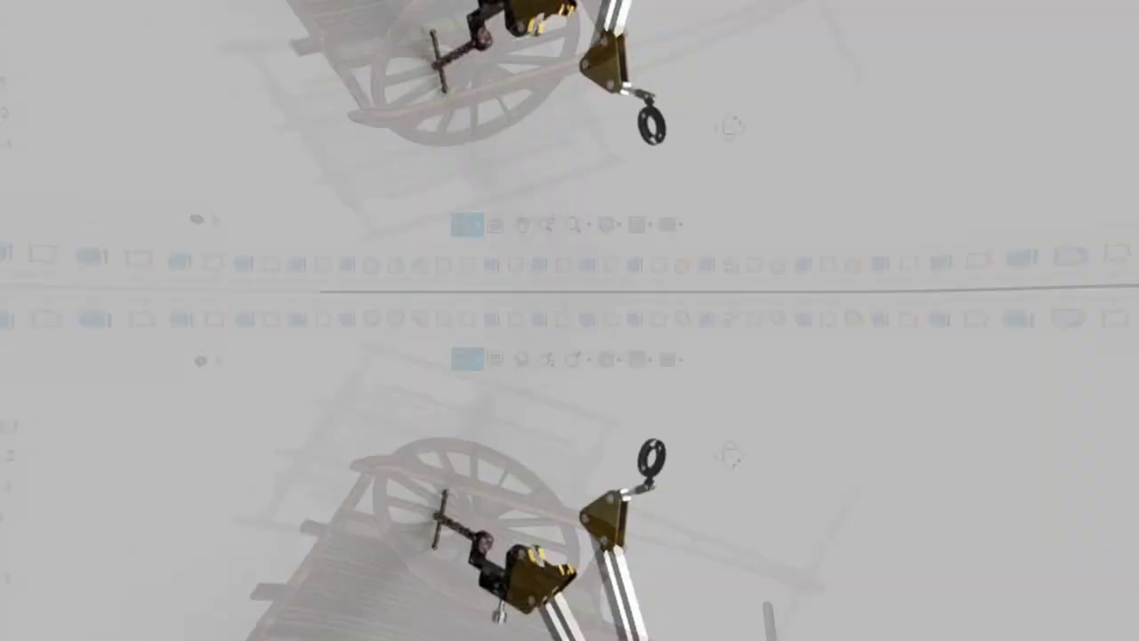